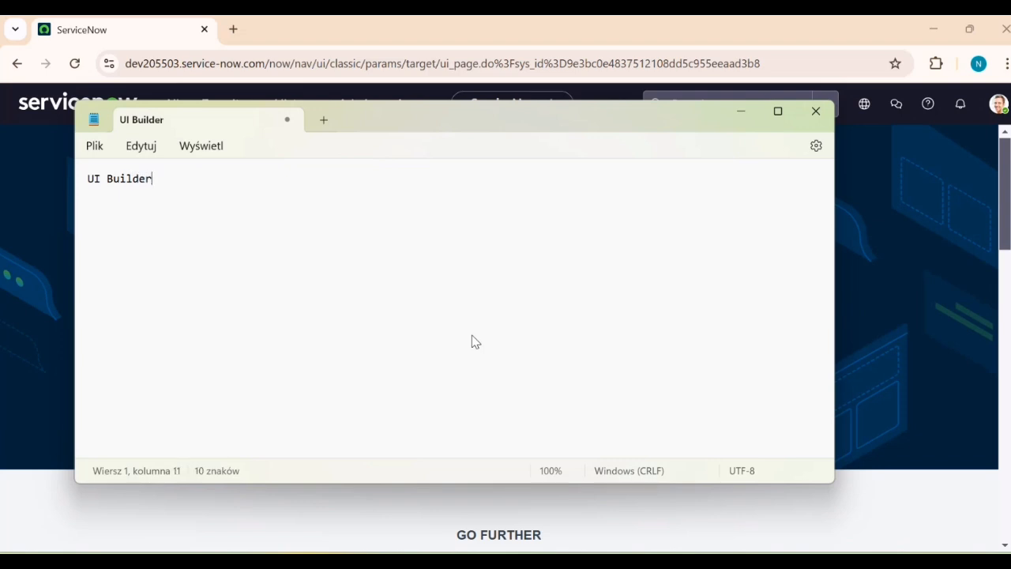
# Complete the note's title as "UI Builder Pages" and add a correctly spelled "experiences" line below it
pyautogui.write('Pages')
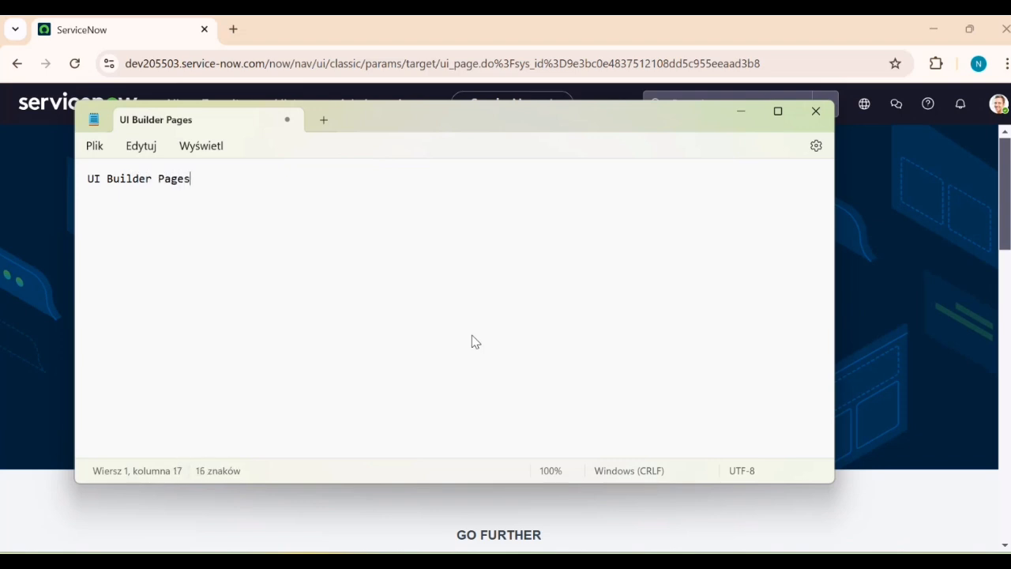
pyautogui.press('Return')
pyautogui.press('Return')
pyautogui.write('exp')
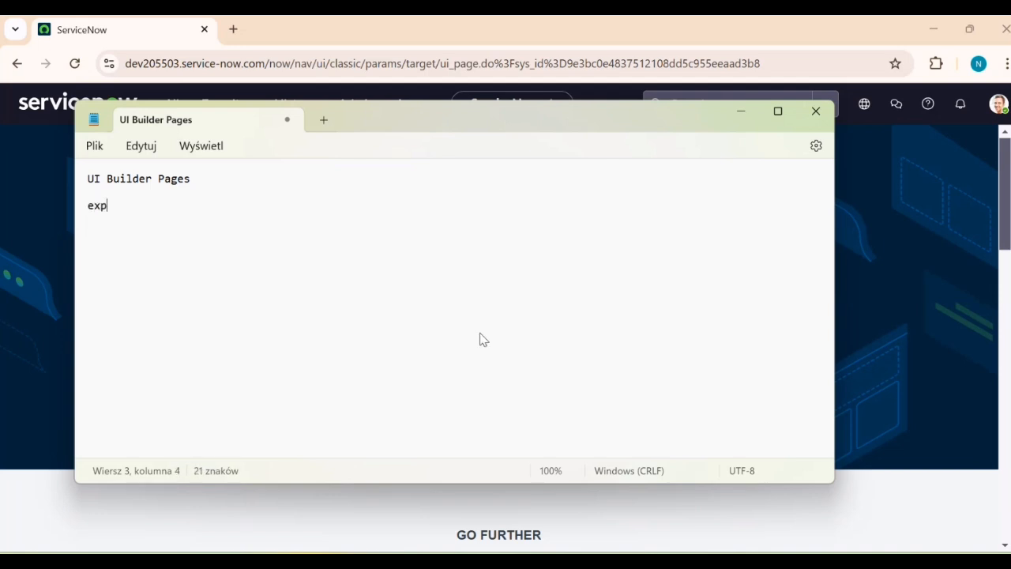
pyautogui.write('erinces')
pyautogui.press('Return')
pyautogui.press('Return')
pyautogui.rightClick(130, 210)
pyautogui.click(162, 229)
pyautogui.click(219, 256)
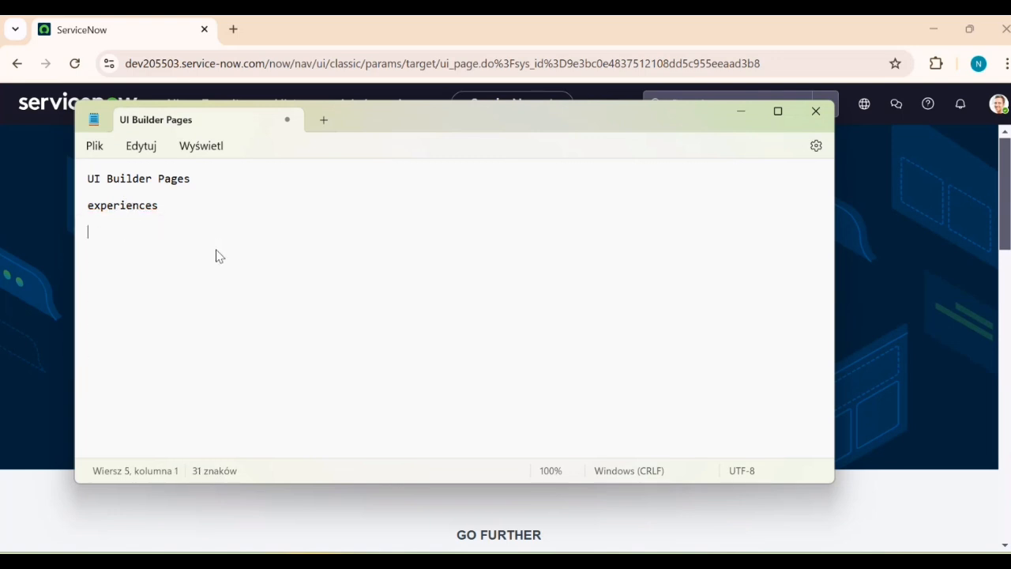
# Extend the "experiences" line of the note with "--> pages"
pyautogui.click(208, 209)
pyautogui.write('..')
pyautogui.press('BackSpace')
pyautogui.press('BackSpace')
pyautogui.press('BackSpace')
pyautogui.write('--> pages')
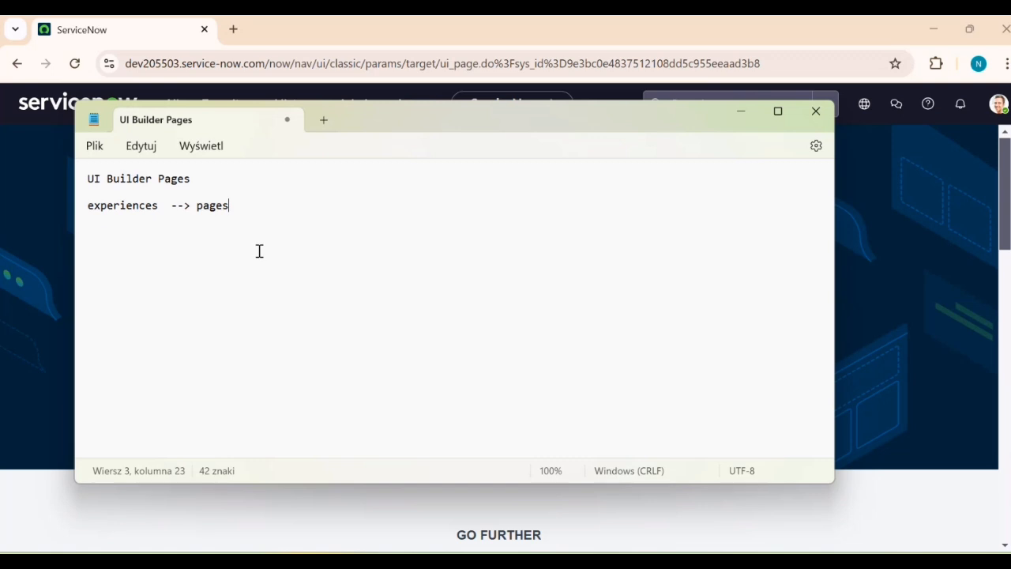
# Add the line "layouts and components" below the experiences line, leaving blank lines between them
pyautogui.press('Return')
pyautogui.press('Return')
pyautogui.press('Return')
pyautogui.write('layouts')
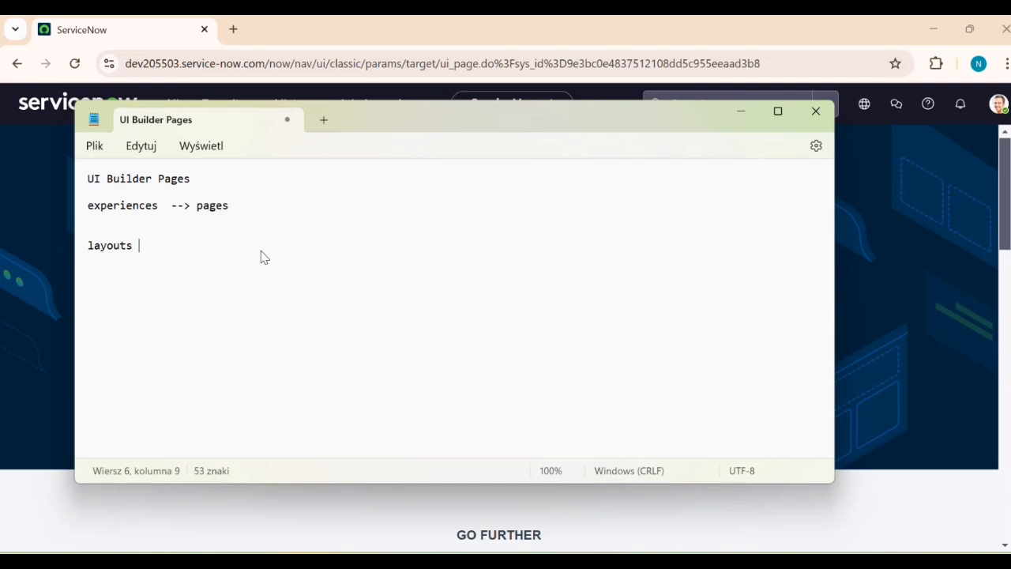
pyautogui.write(' and comp')
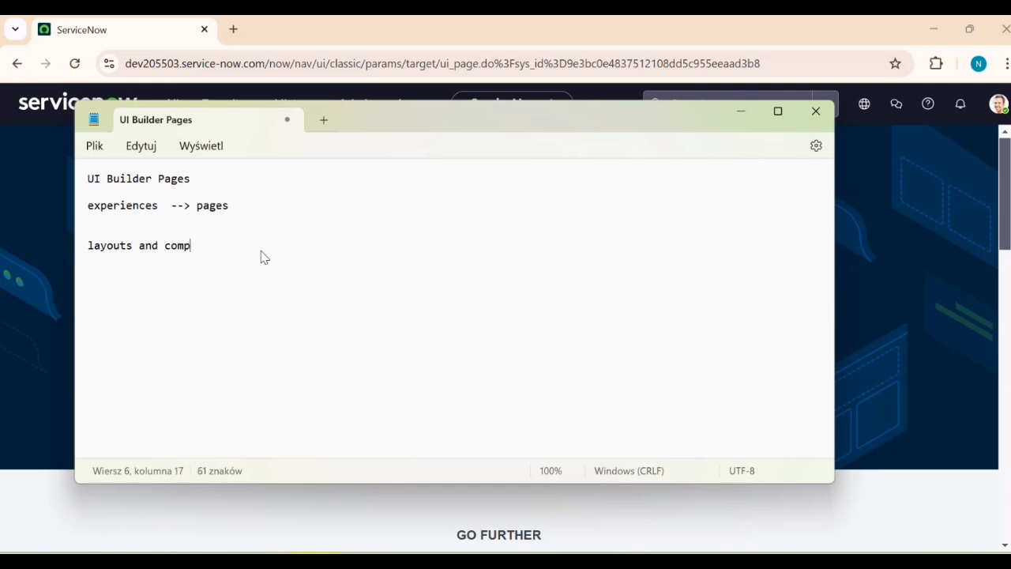
pyautogui.write('onents')
pyautogui.press('Return')
pyautogui.press('Return')
pyautogui.moveTo(255, 245); pyautogui.dragTo(87, 254)
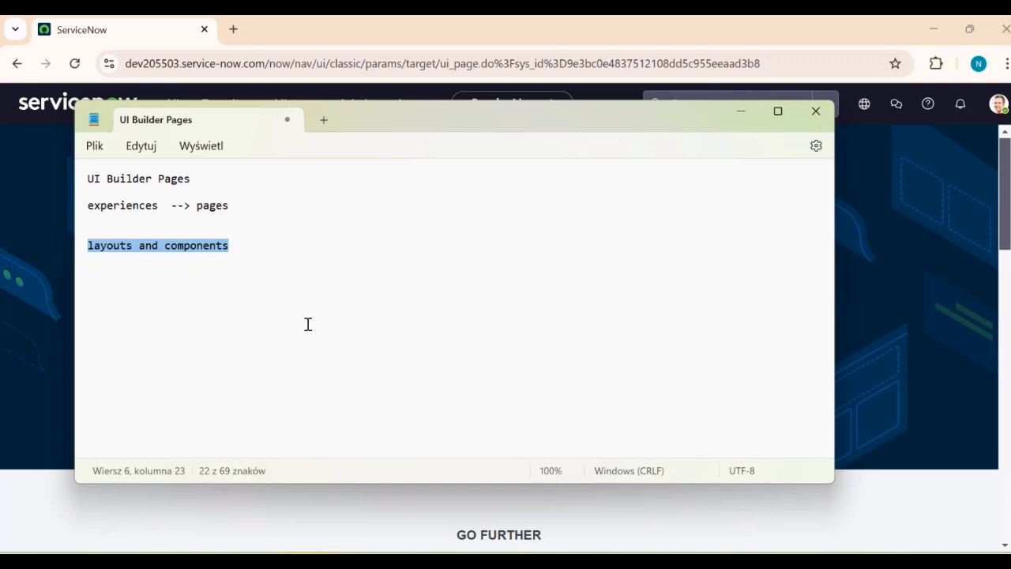
pyautogui.click(242, 256)
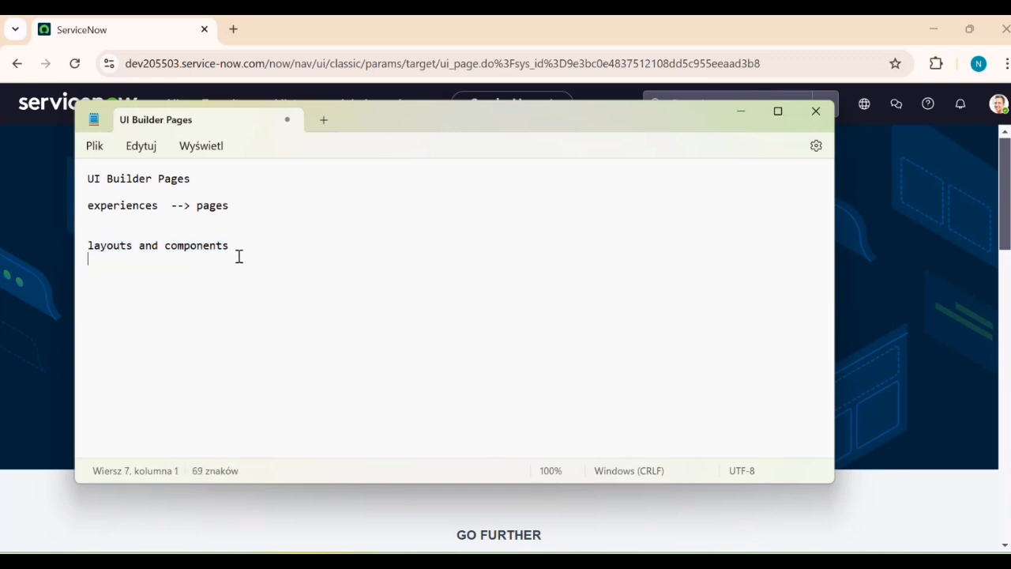
# Add a "layouts" heading to the note with the entry "basic column layout" beneath it
pyautogui.press('Return')
pyautogui.press('Return')
pyautogui.write('layou')
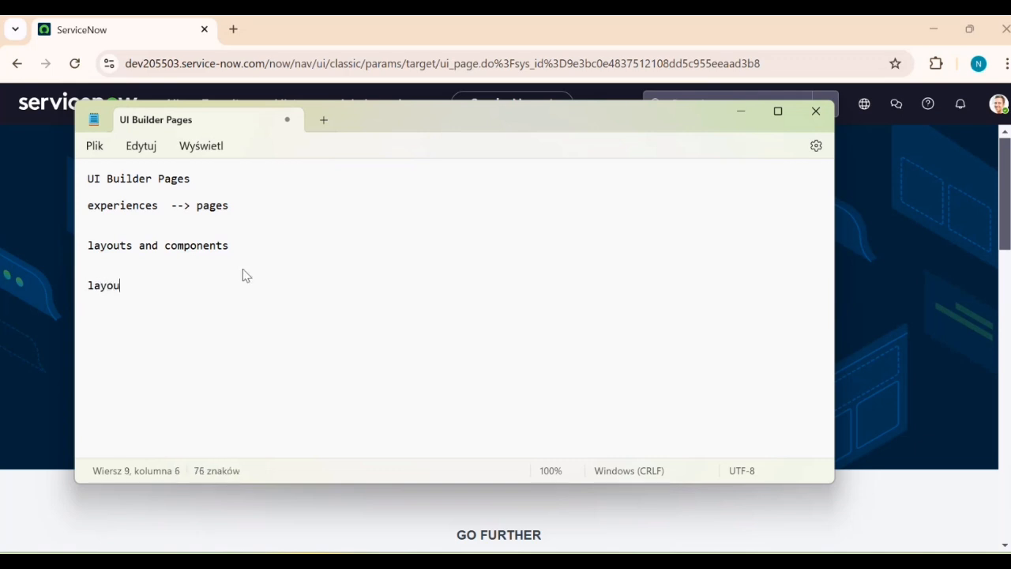
pyautogui.write('ts')
pyautogui.press('Return')
pyautogui.press('Return')
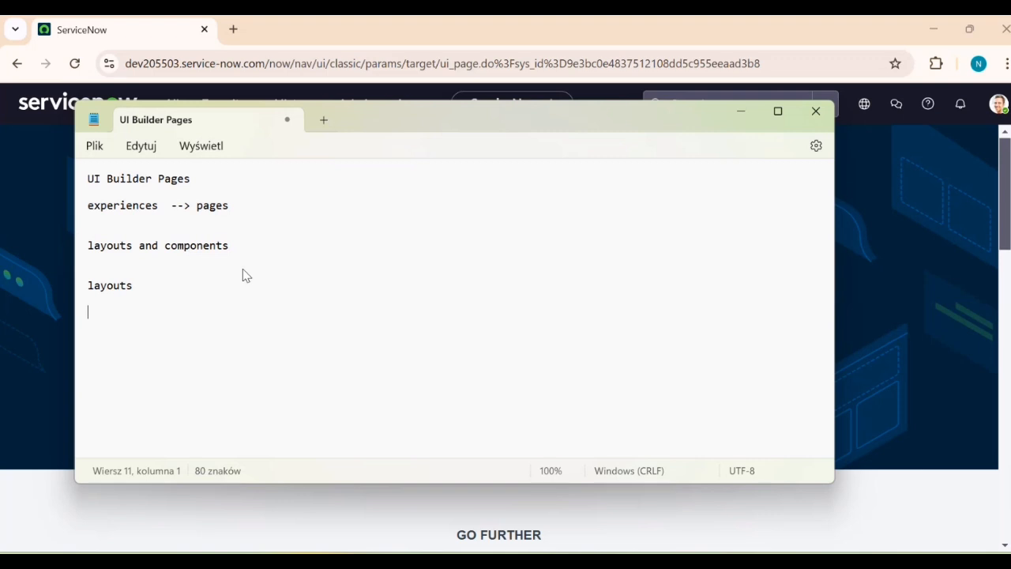
pyautogui.write('basic column')
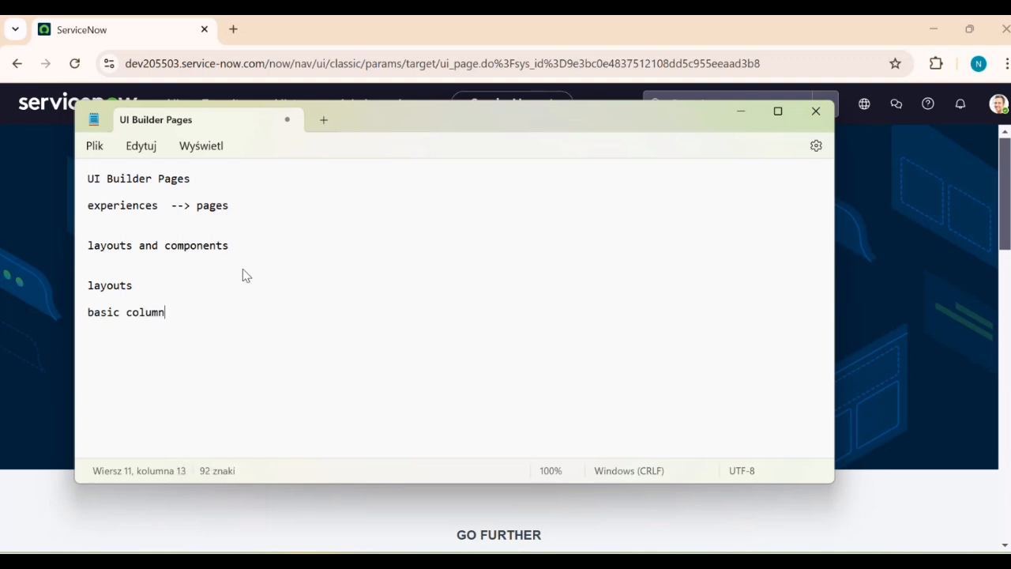
pyautogui.write(' layout')
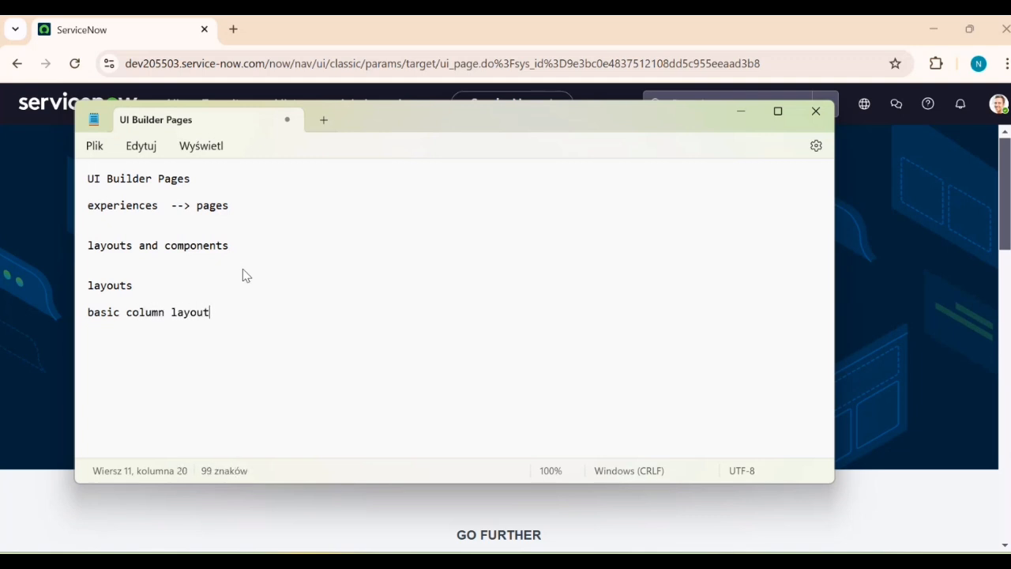
# Add the entry "Advanced flexbox and css grid" below the basic column layout entry
pyautogui.press('Return')
pyautogui.press('Return')
pyautogui.write('Advan')
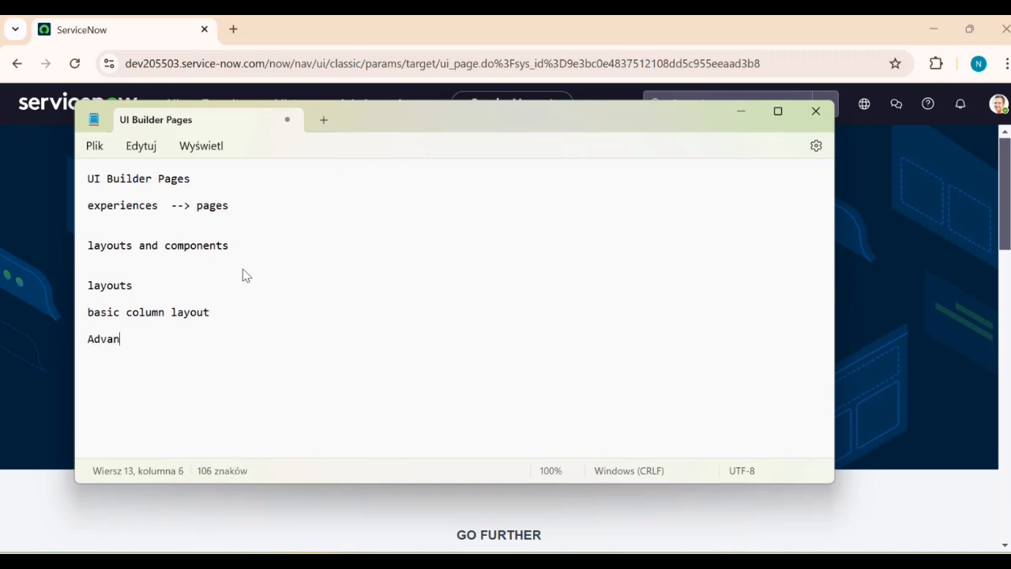
pyautogui.write('ced flex')
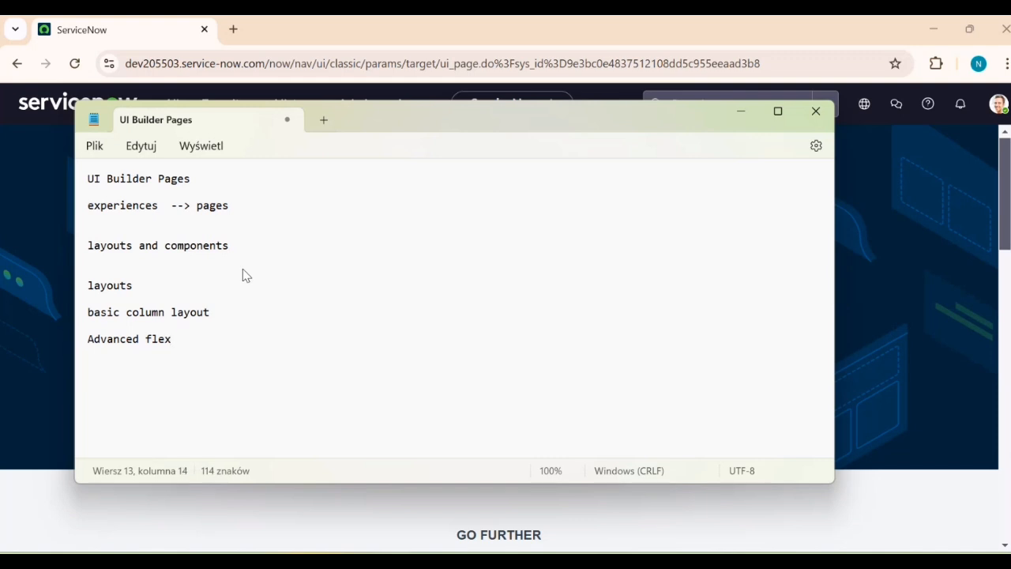
pyautogui.write('box and ccss')
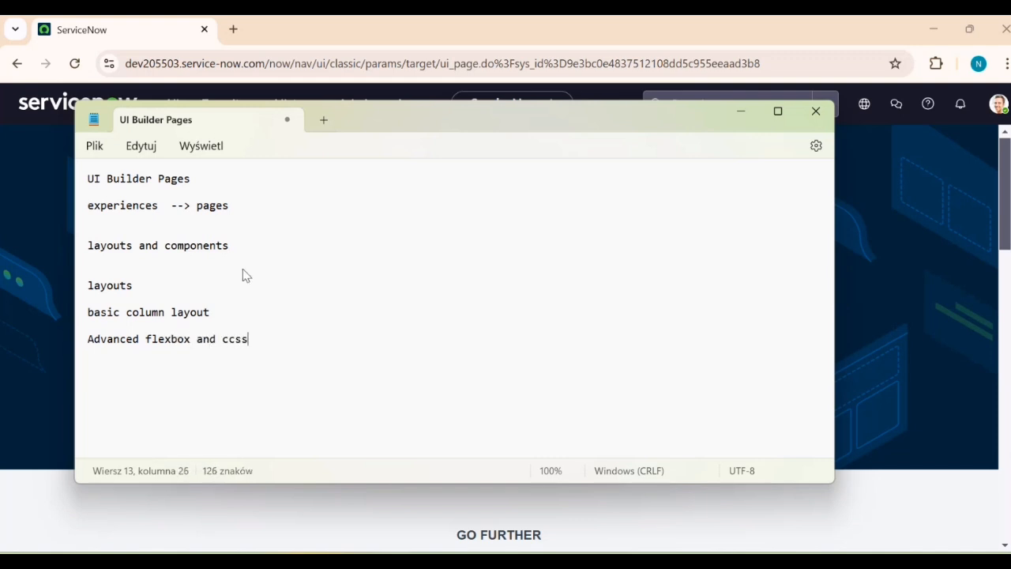
pyautogui.press('BackSpace')
pyautogui.press('BackSpace')
pyautogui.write('ss grid')
pyautogui.press('Return')
pyautogui.press('Return')
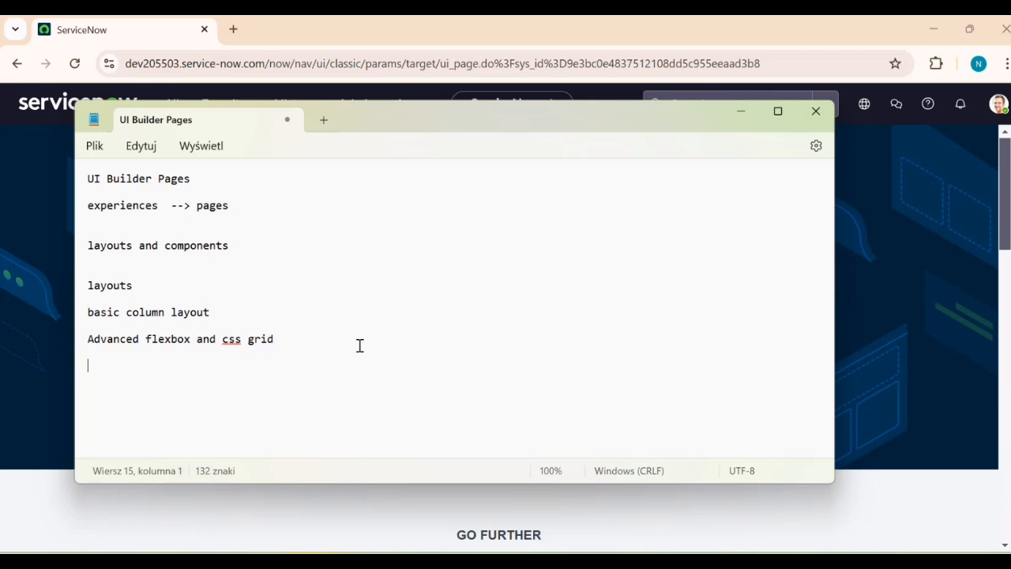
# Add the line "Starter experiences" at the end of the note, below the layouts section
pyautogui.moveTo(286, 353); pyautogui.dragTo(82, 286)
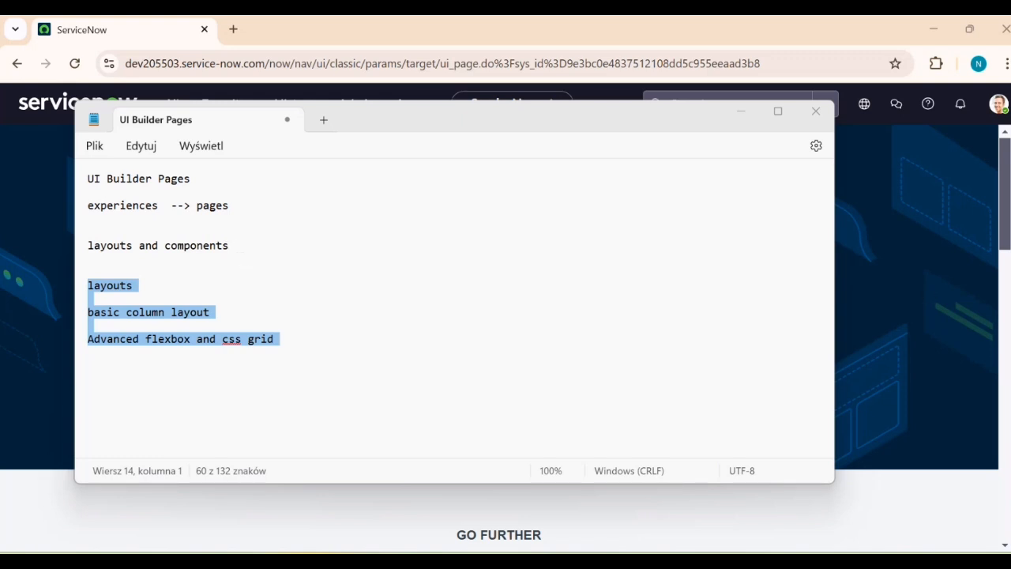
pyautogui.click(277, 388)
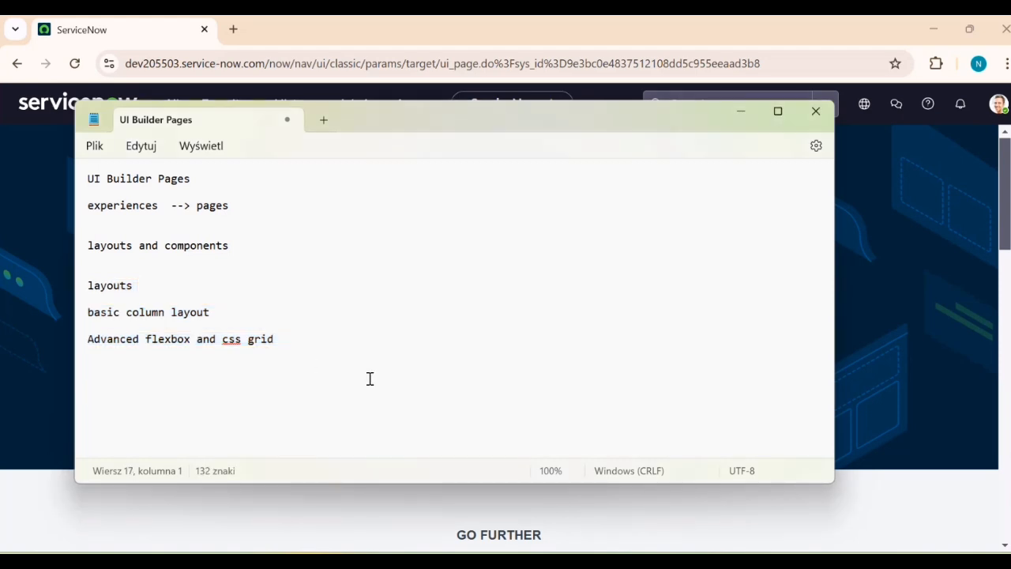
pyautogui.write('Starte')
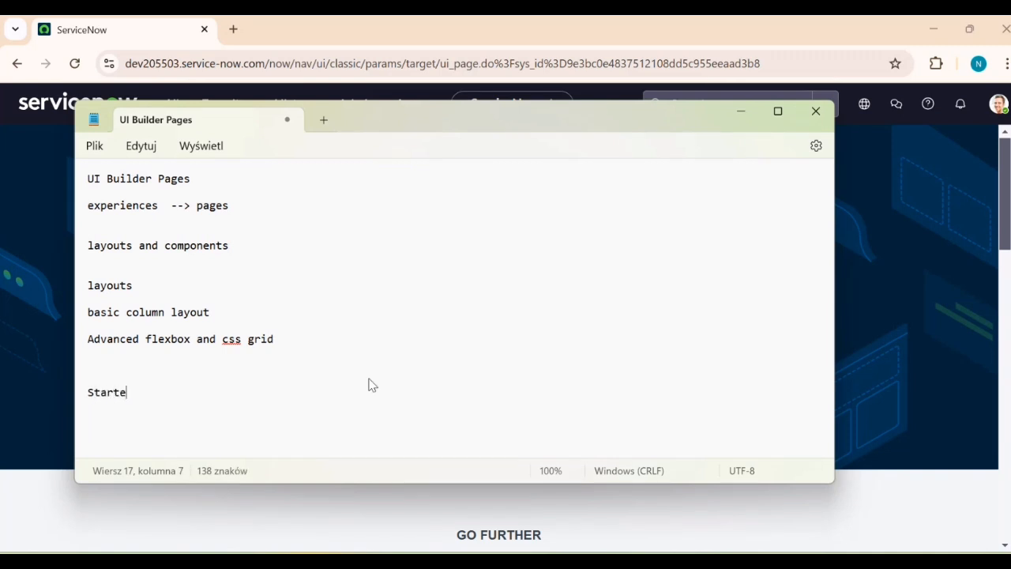
pyautogui.write('r experinces')
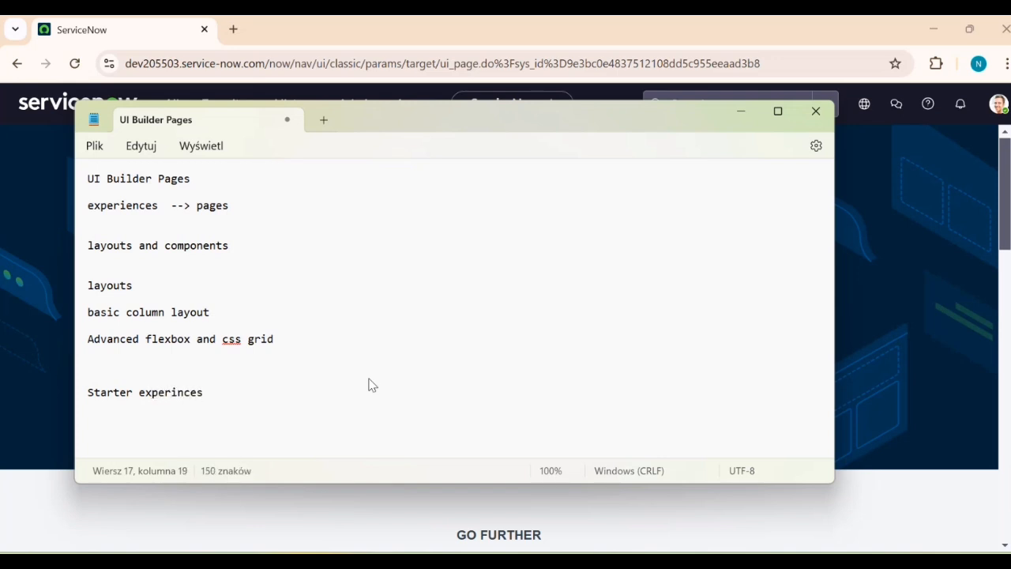
pyautogui.press('BackSpace')
pyautogui.press('BackSpace')
pyautogui.press('BackSpace')
pyautogui.write('ences')
# Switch to ServiceNow in the browser, filter the application navigator for "app eng" and open App Engine Studio
pyautogui.click(734, 115)
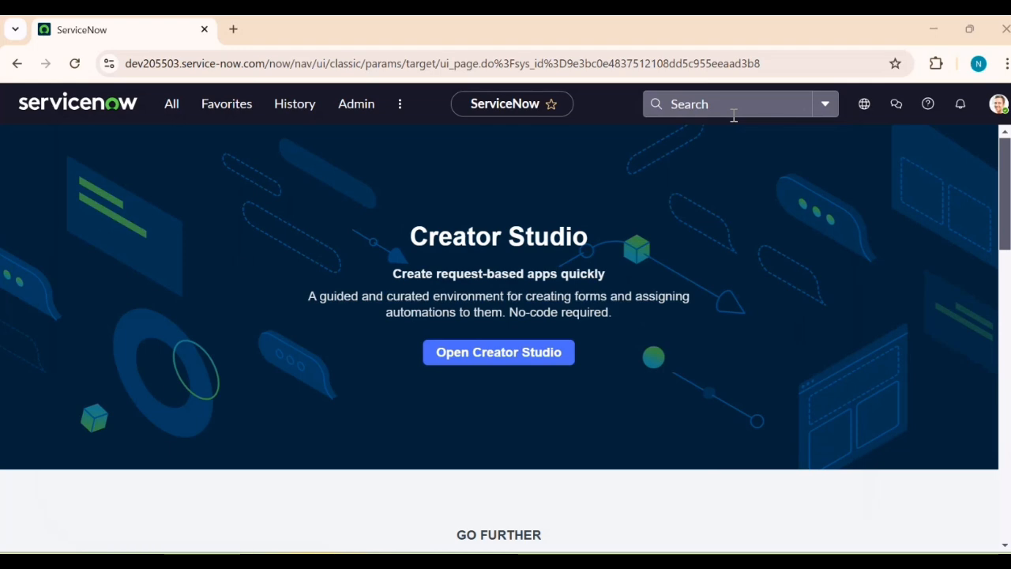
pyautogui.click(169, 115)
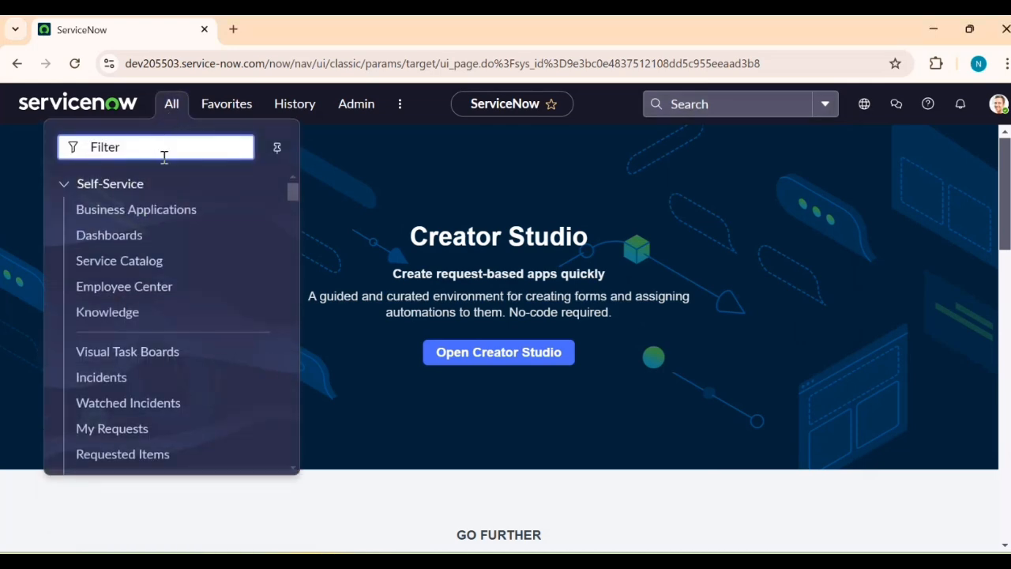
pyautogui.write('app en')
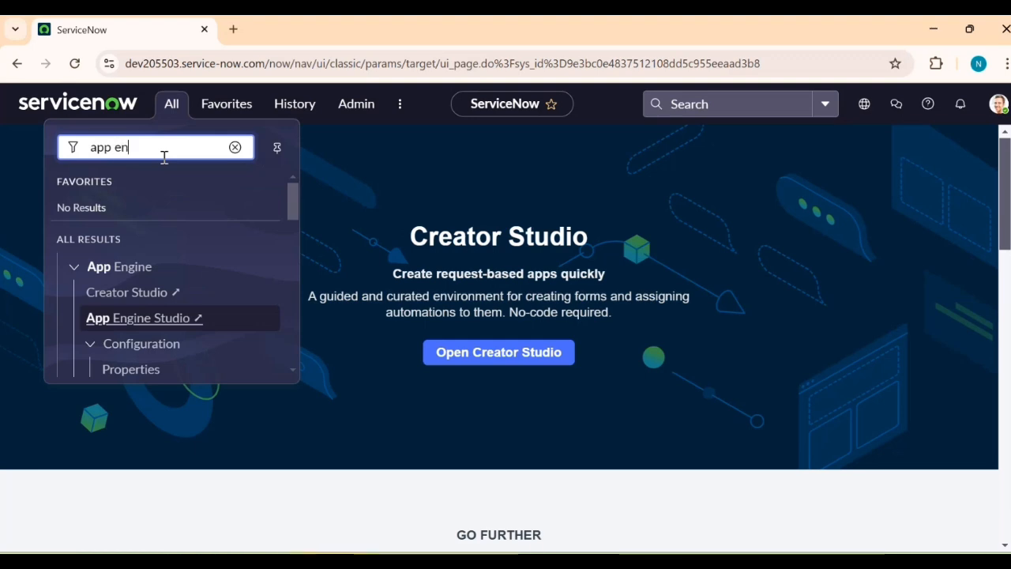
pyautogui.write('g')
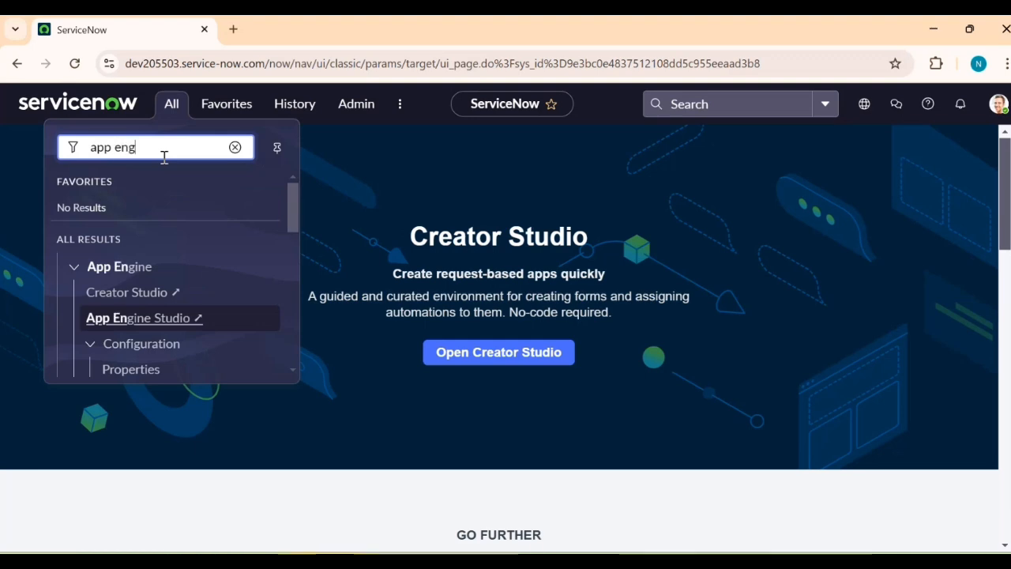
pyautogui.click(166, 323)
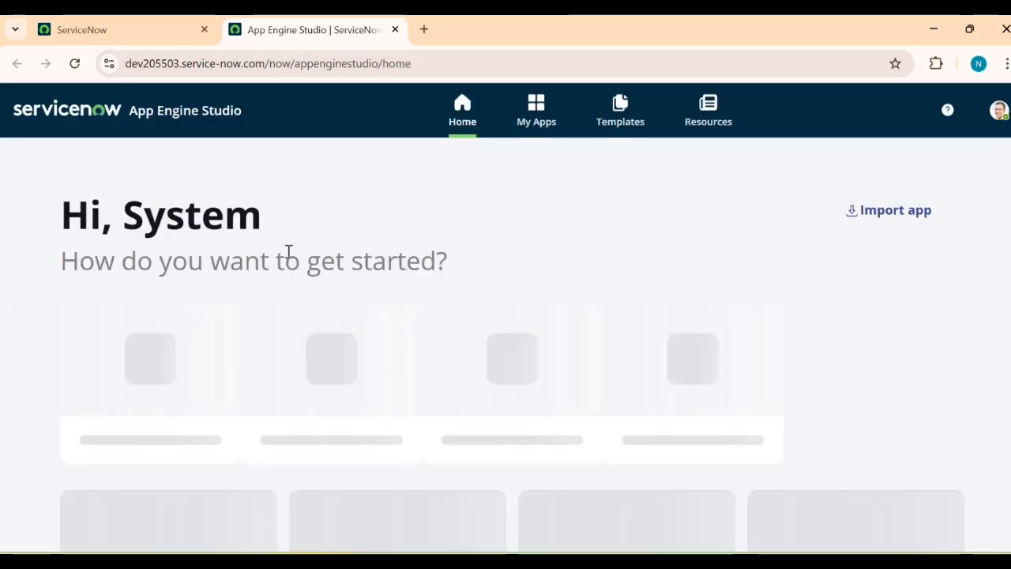
# Open the existing app listed under Your apps and dismiss its Add data introduction
pyautogui.scroll(-4, 233, 395)
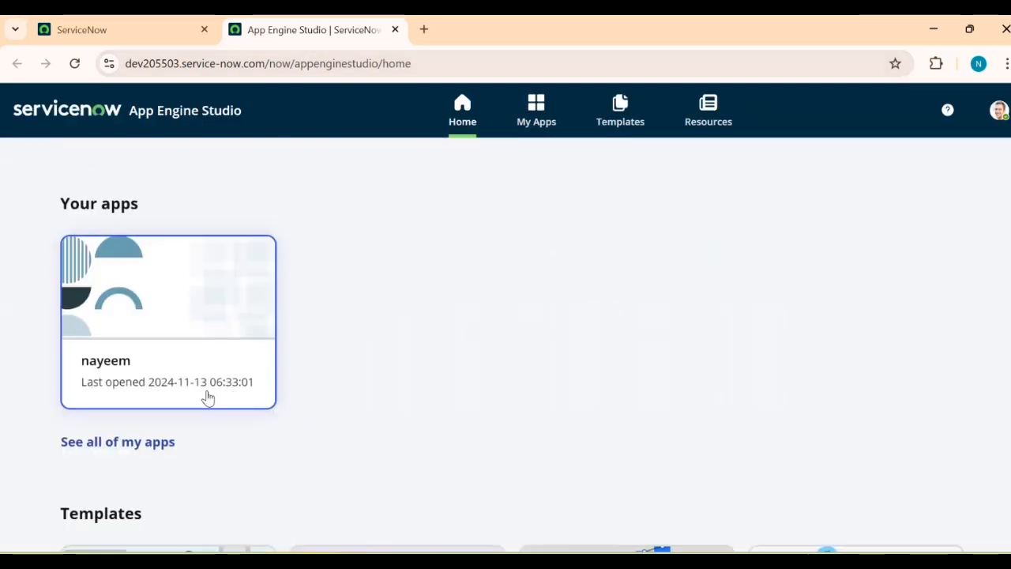
pyautogui.click(120, 357)
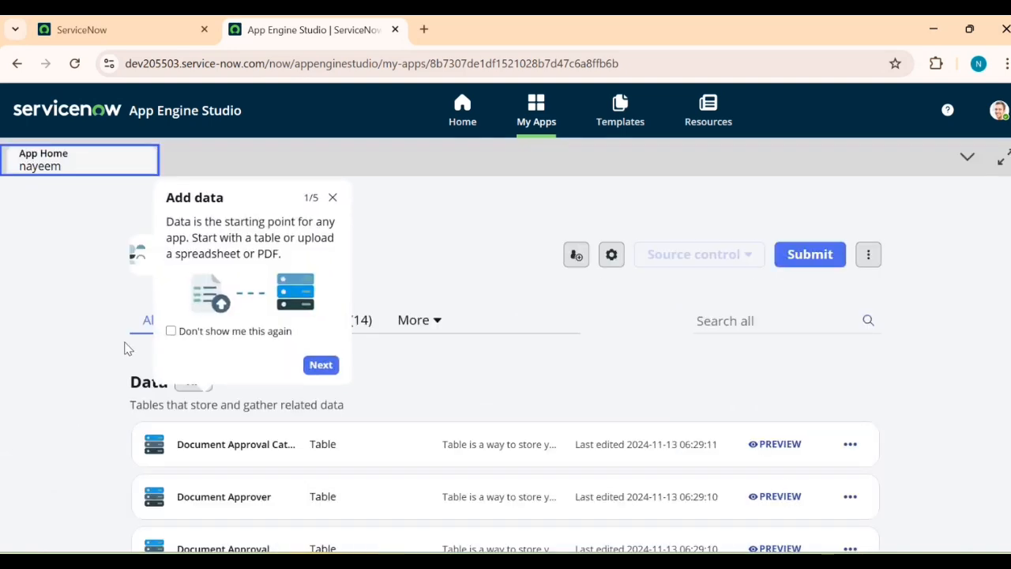
pyautogui.click(333, 197)
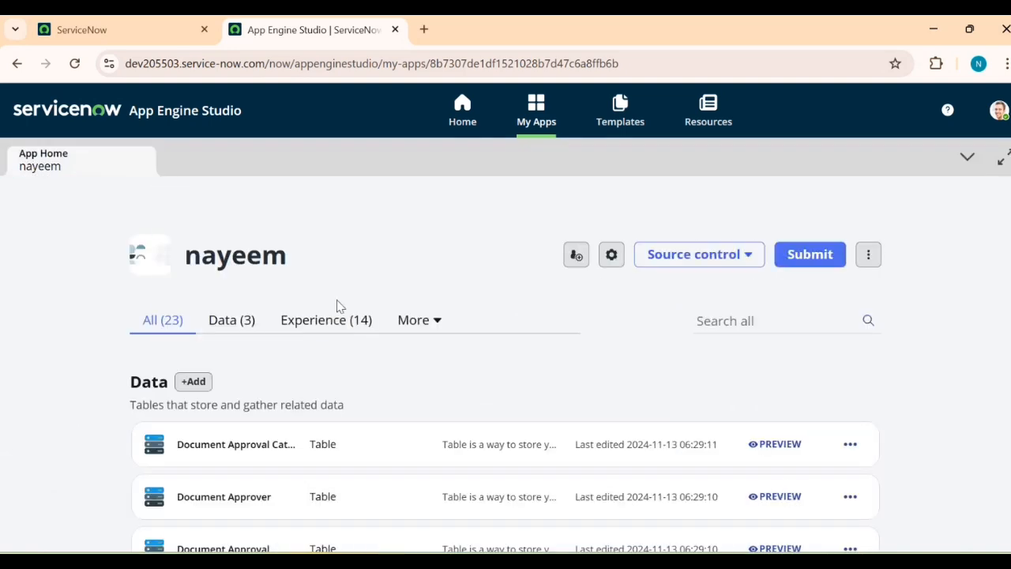
# Show the complete list of the app's Experience items
pyautogui.scroll(-2, 340, 324)
pyautogui.scroll(-2, 329, 410)
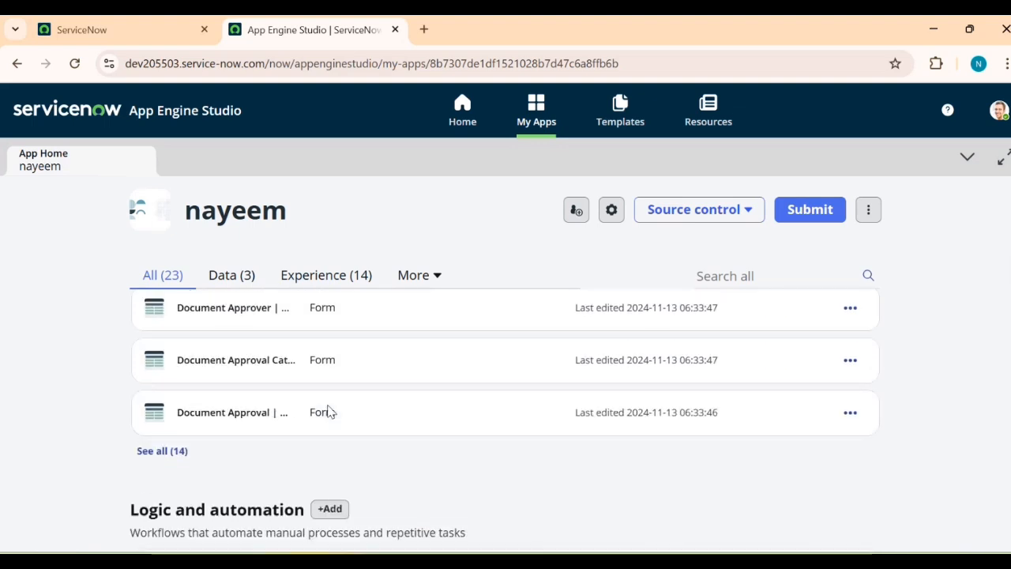
pyautogui.scroll(2, 535, 429)
pyautogui.scroll(-4, 171, 435)
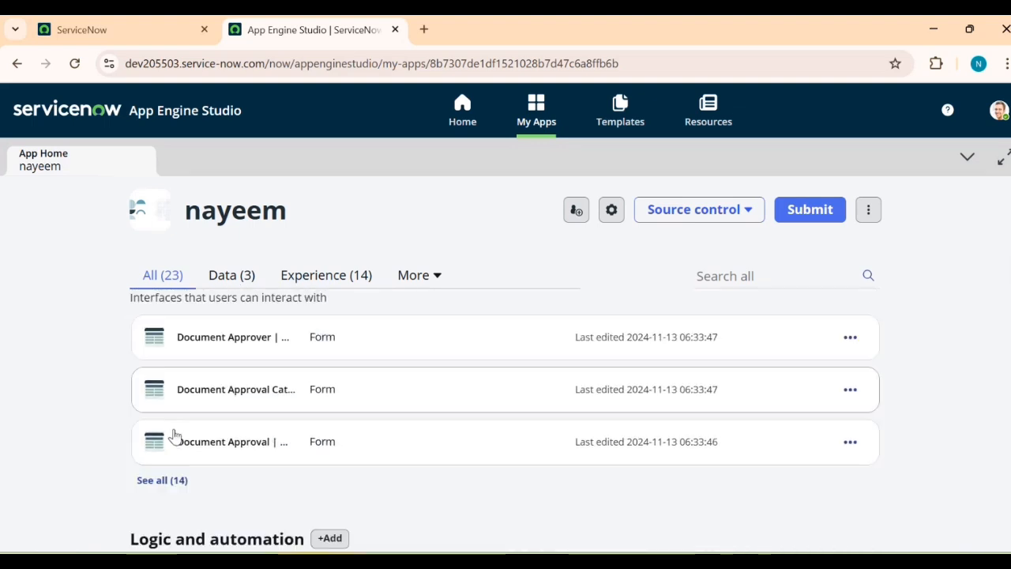
pyautogui.click(167, 371)
# Open the app's Workspace experience for editing and bring up its Pages and variants list
pyautogui.scroll(-3, 323, 415)
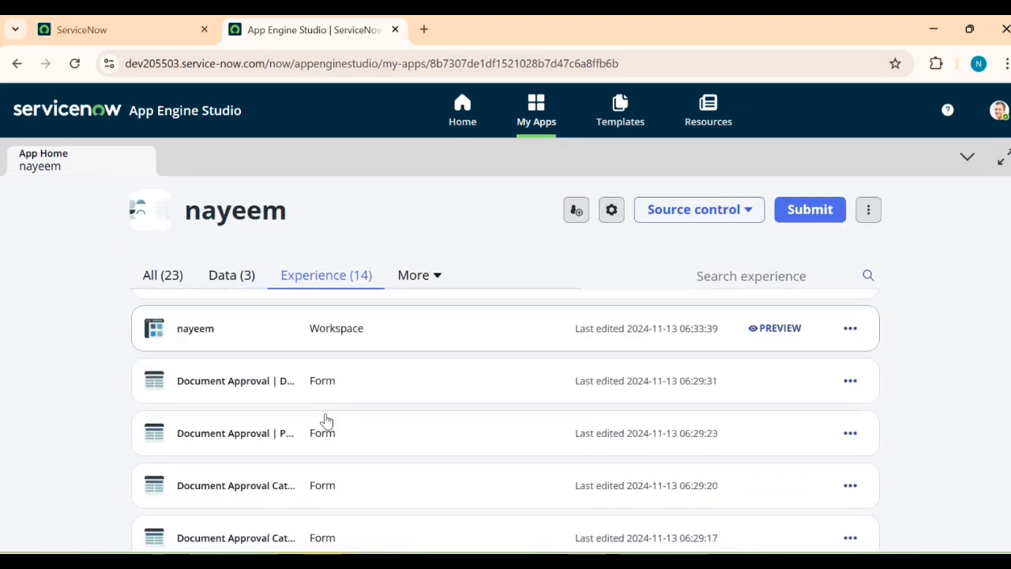
pyautogui.scroll(1, 282, 424)
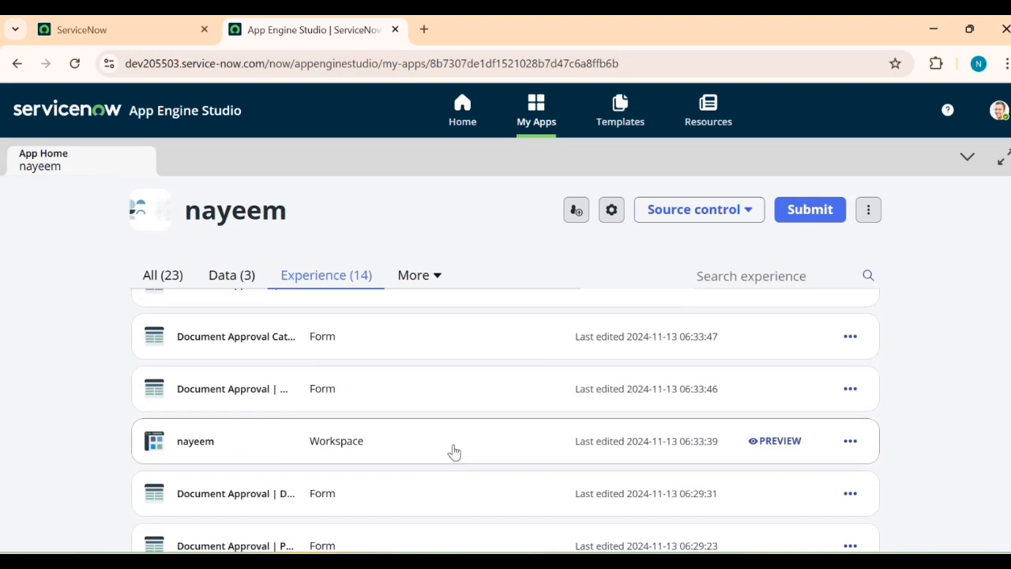
pyautogui.click(846, 442)
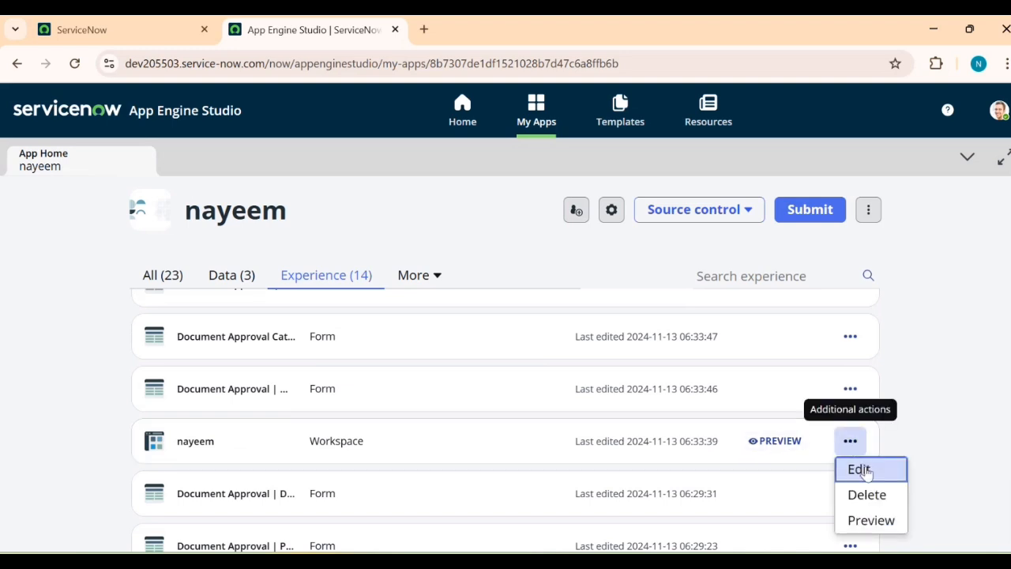
pyautogui.click(866, 472)
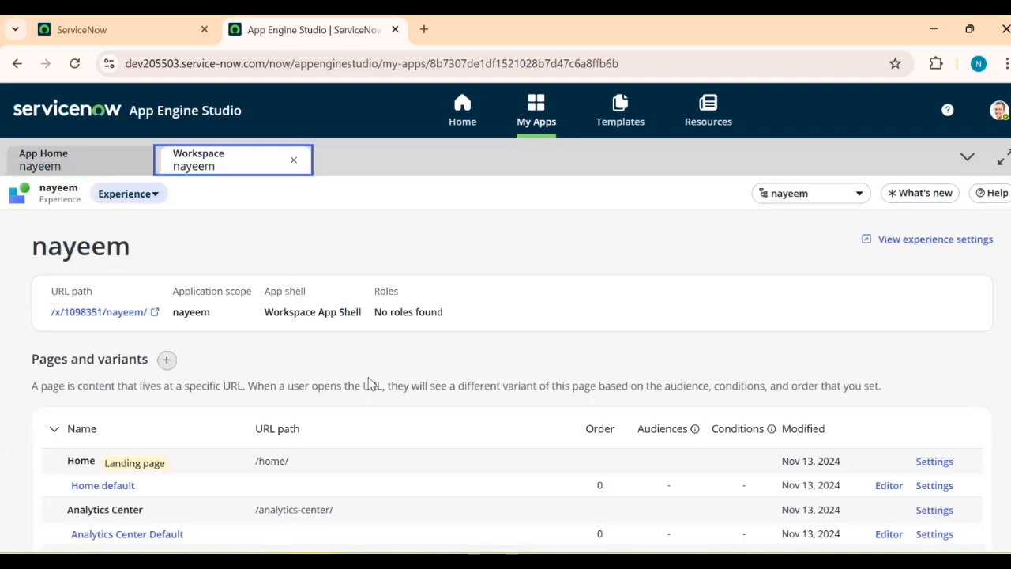
pyautogui.scroll(-1, 74, 429)
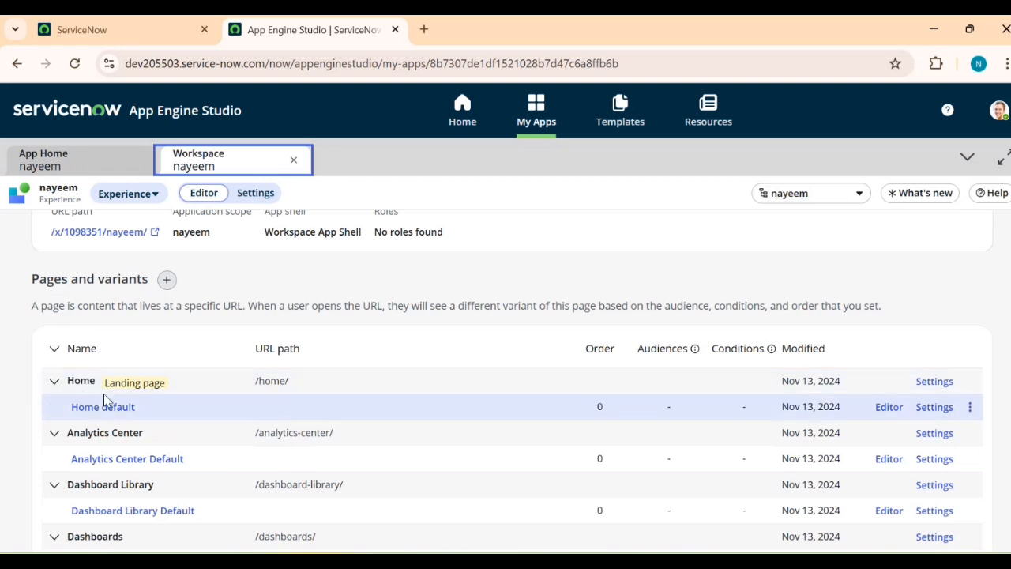
pyautogui.scroll(-2, 116, 421)
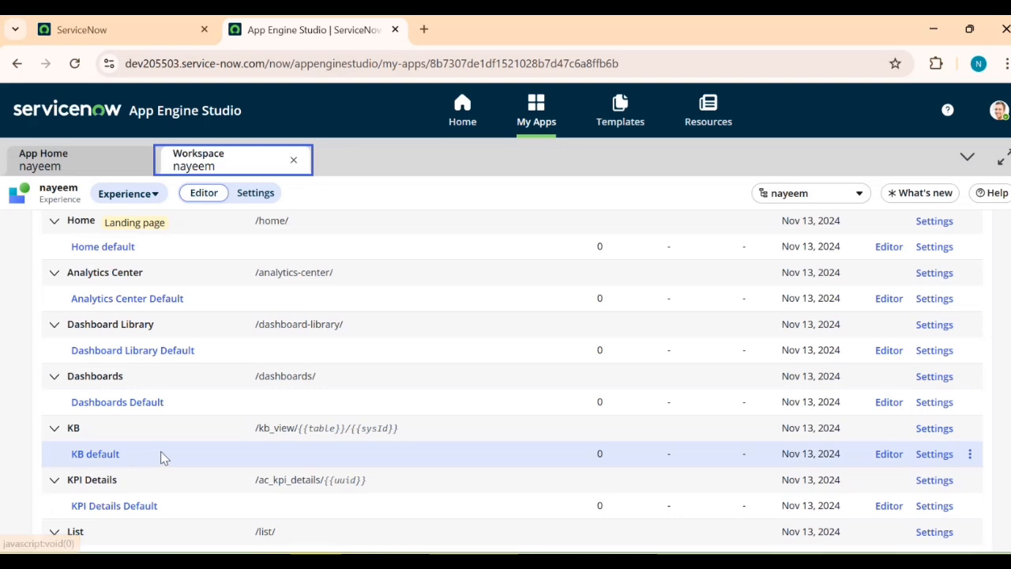
pyautogui.scroll(-1, 163, 461)
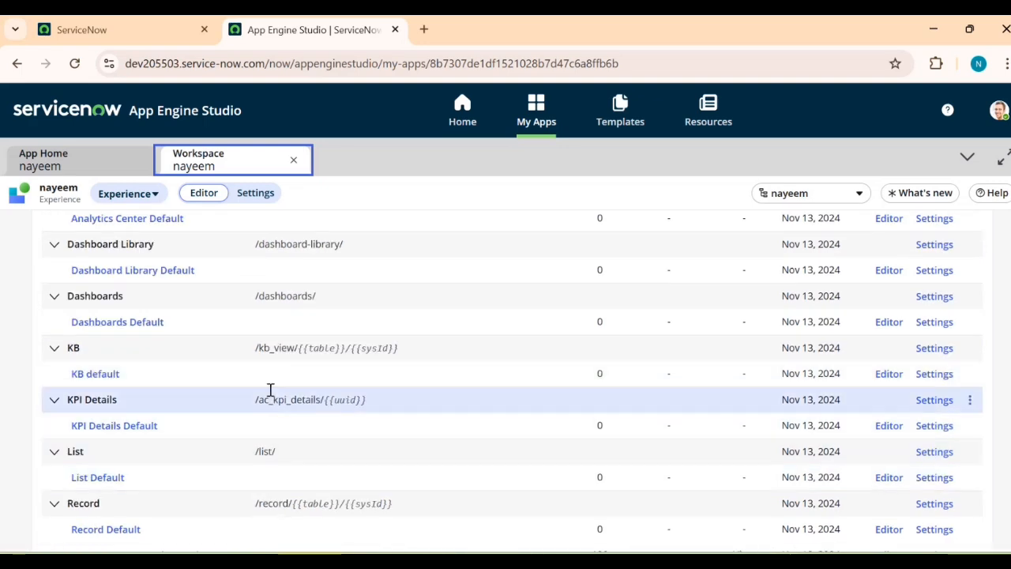
pyautogui.scroll(3, 307, 400)
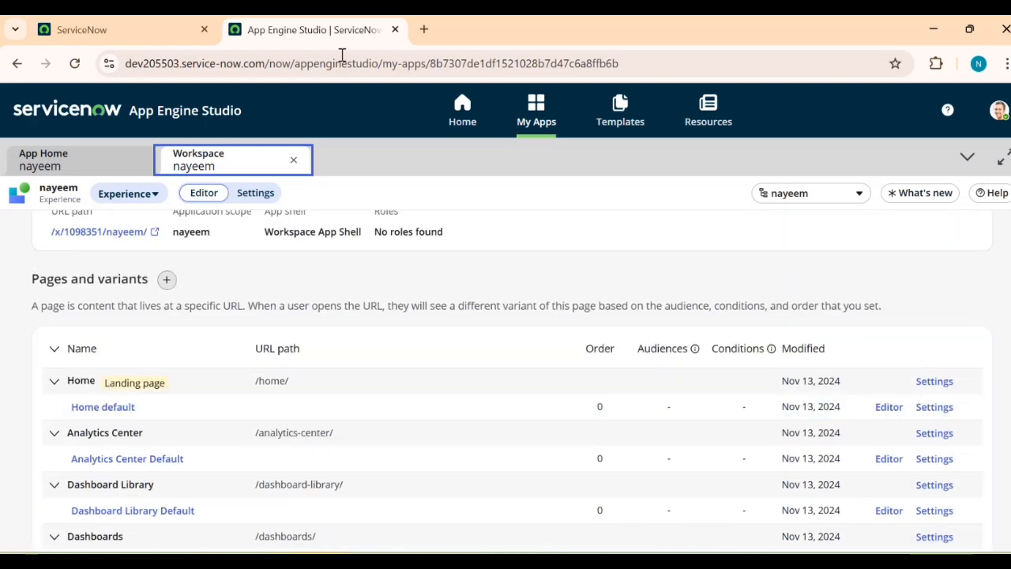
# Switch to the ServiceNow home page, filter the application navigator for "ui bu" and open UI Builder
pyautogui.click(113, 24)
pyautogui.click(168, 105)
pyautogui.tripleClick(155, 151)
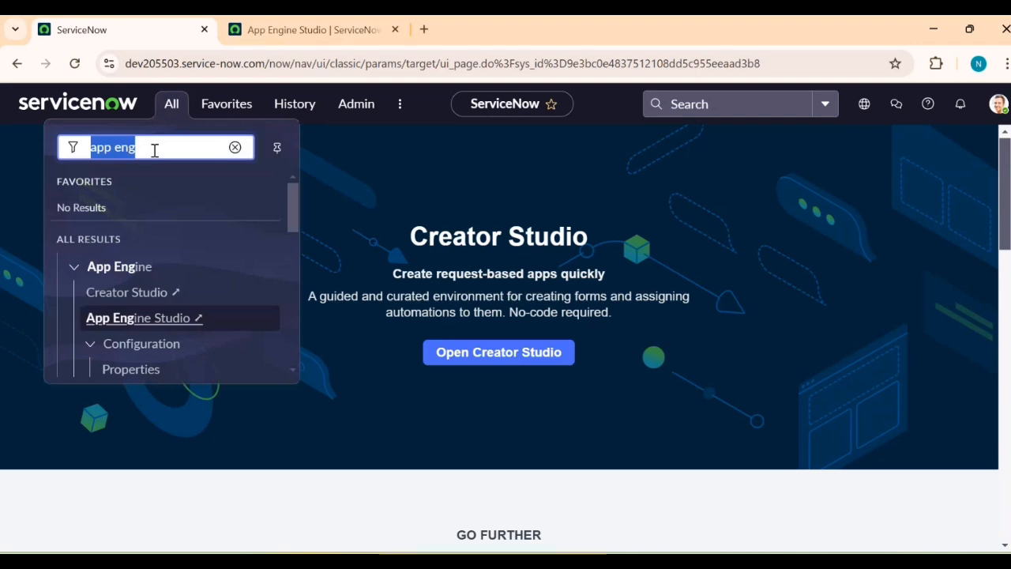
pyautogui.write('ui')
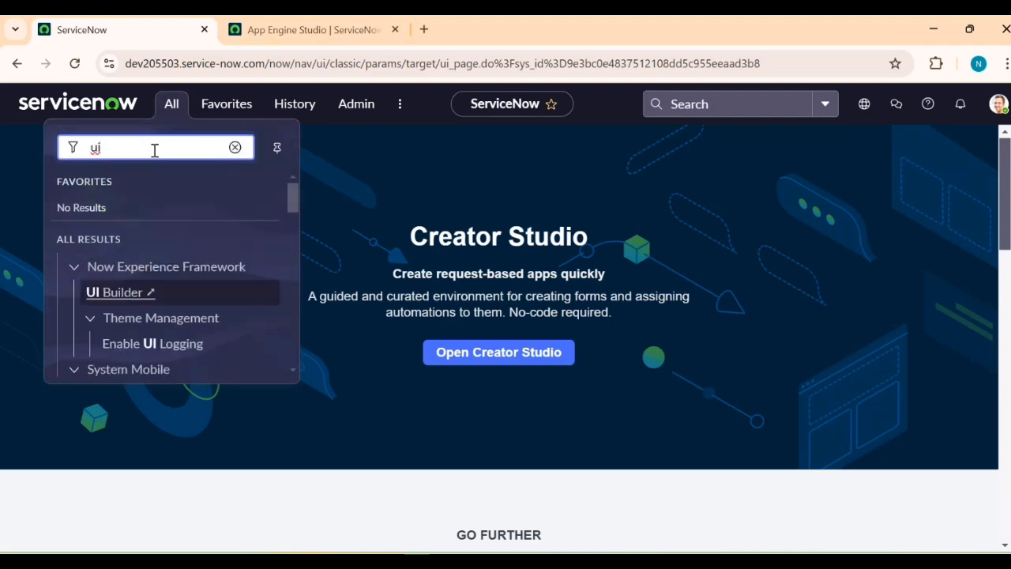
pyautogui.write(' bu')
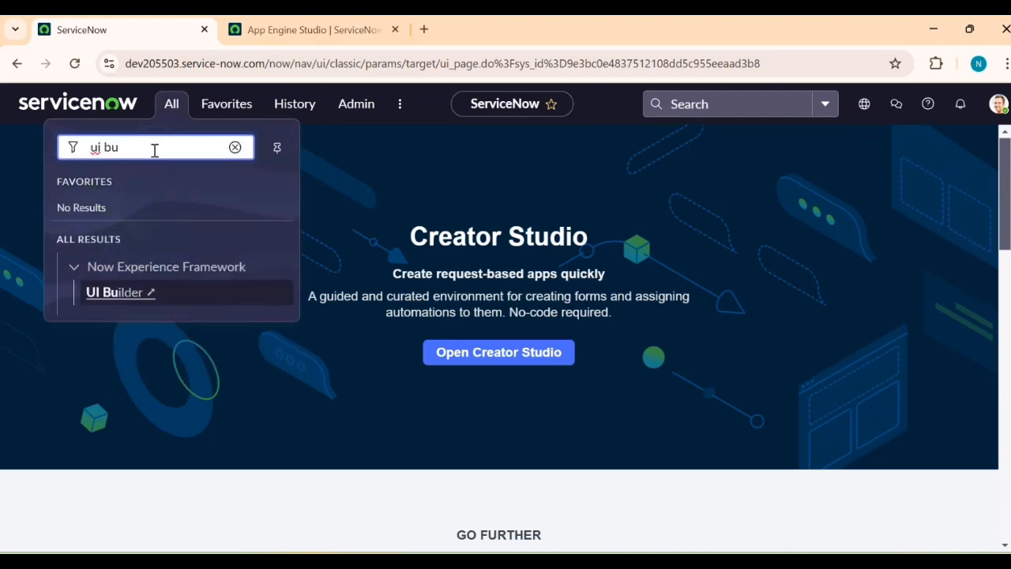
pyautogui.click(134, 294)
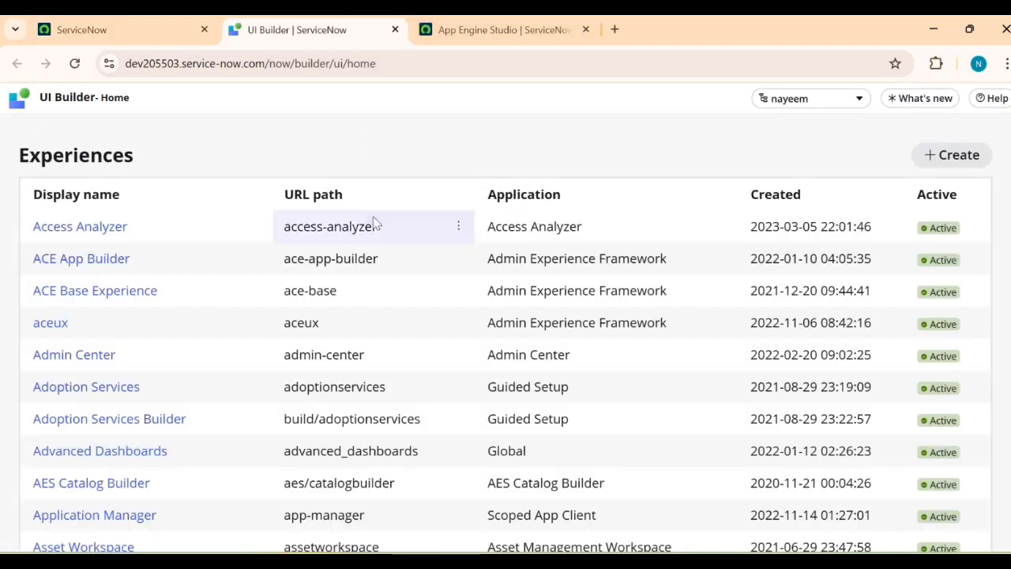
# Sort the Experiences list by creation date with the newest first
pyautogui.scroll(-1, 129, 304)
pyautogui.scroll(-6, 129, 304)
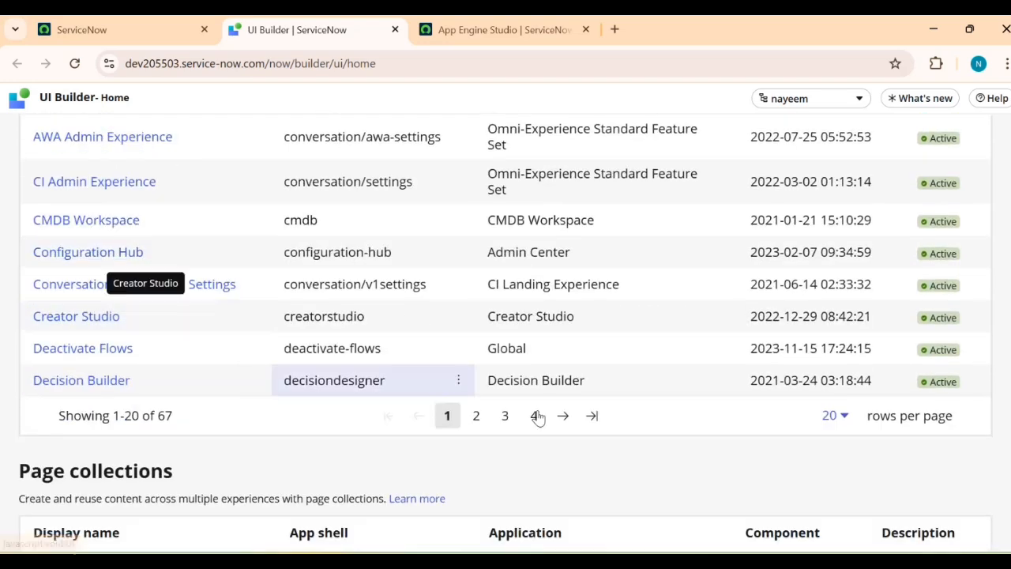
pyautogui.scroll(6, 684, 337)
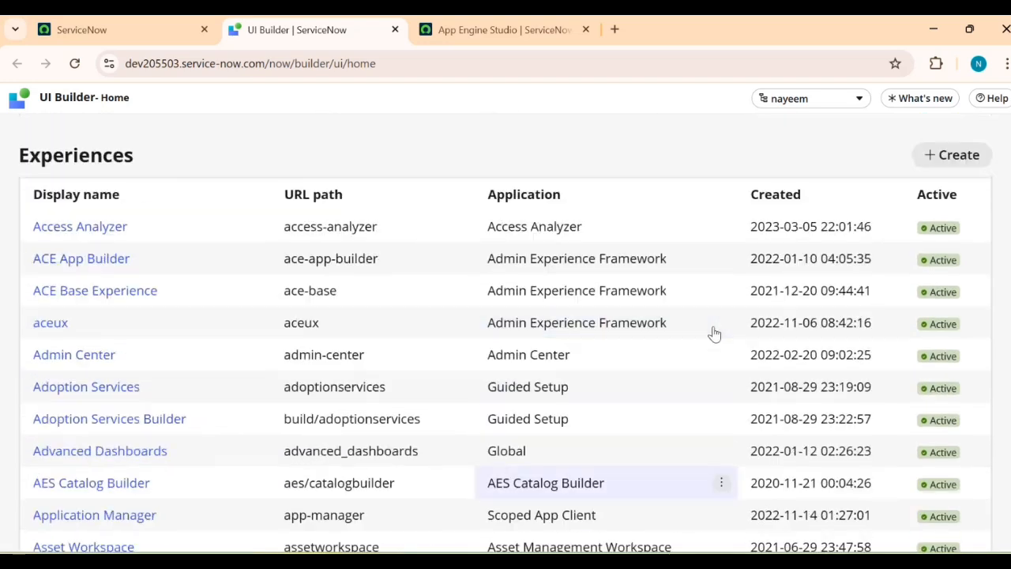
pyautogui.click(779, 198)
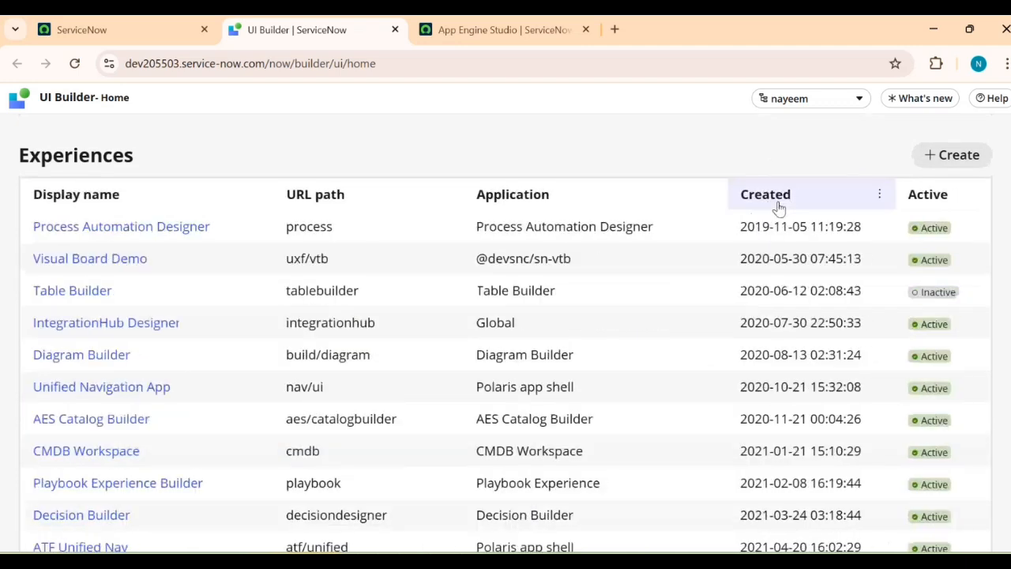
pyautogui.click(777, 204)
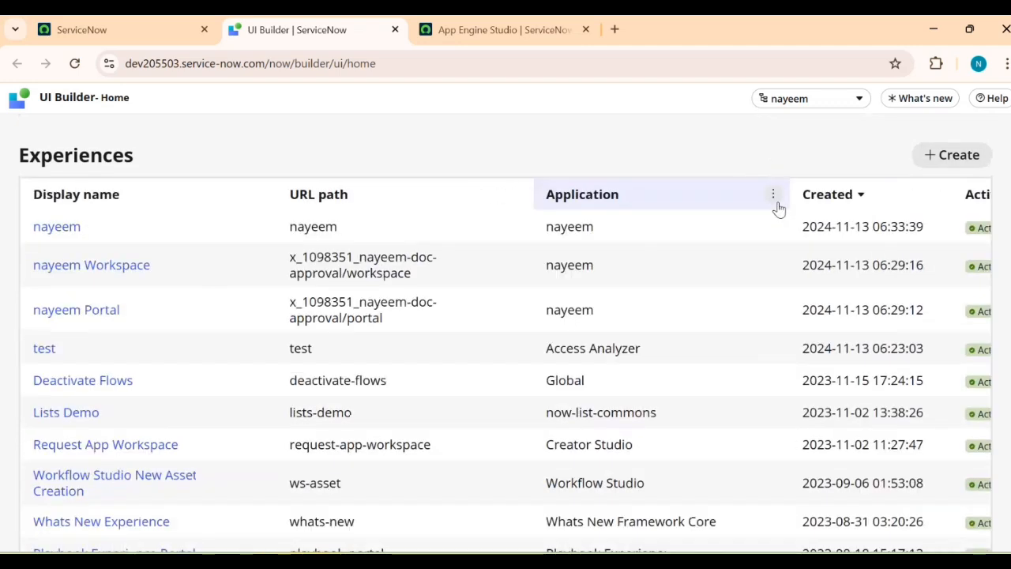
# View the most recently created experience, return to the Experiences list and open the test experience
pyautogui.click(44, 226)
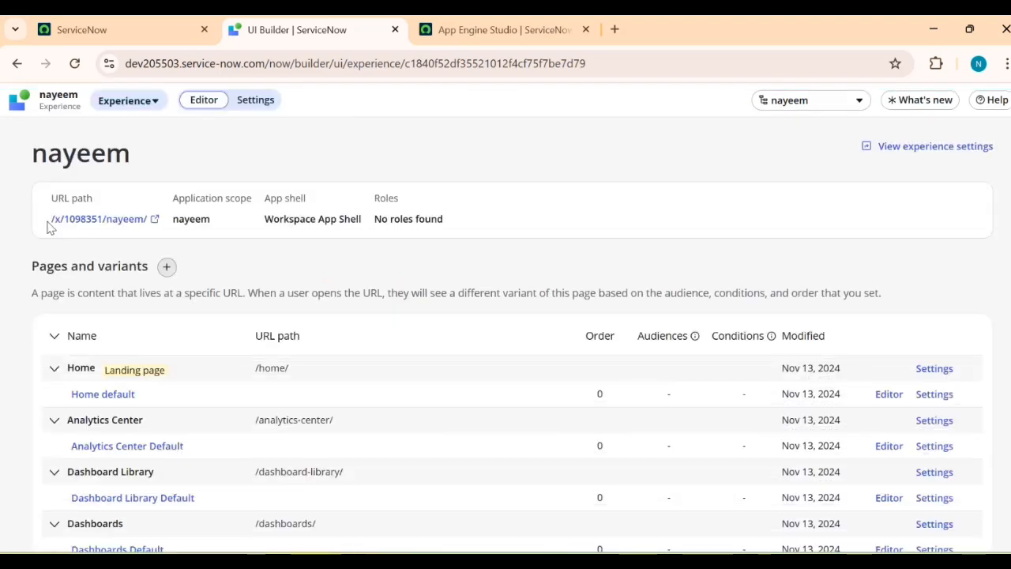
pyautogui.click(17, 63)
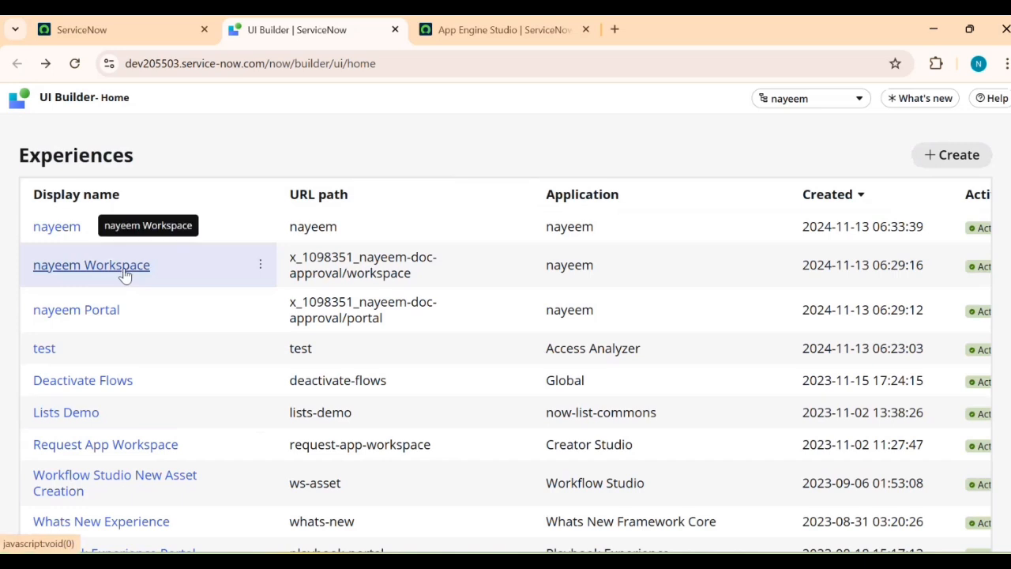
pyautogui.click(45, 349)
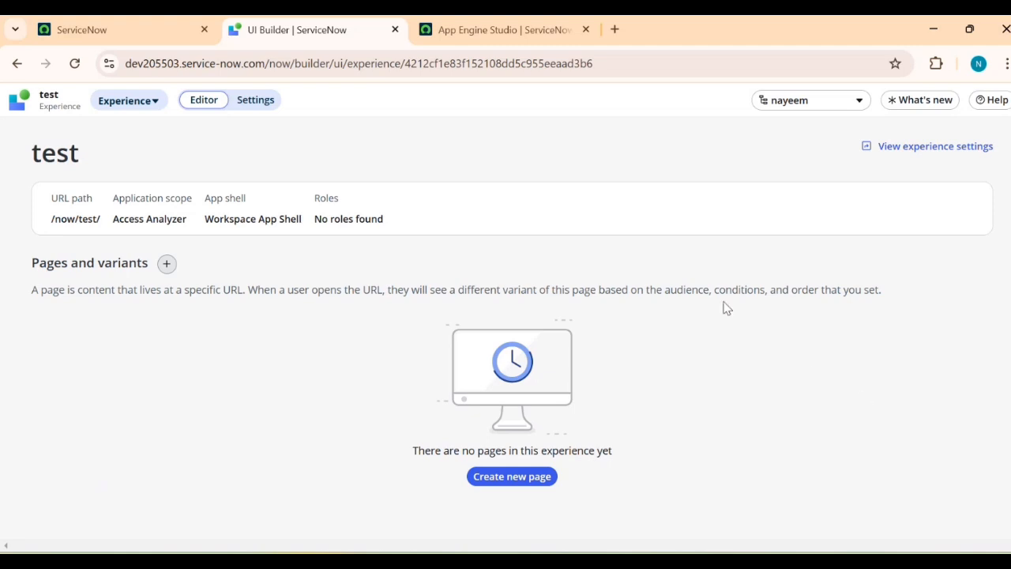
# Switch to App Engine Studio and start creating a new page in the workspace experience
pyautogui.click(497, 33)
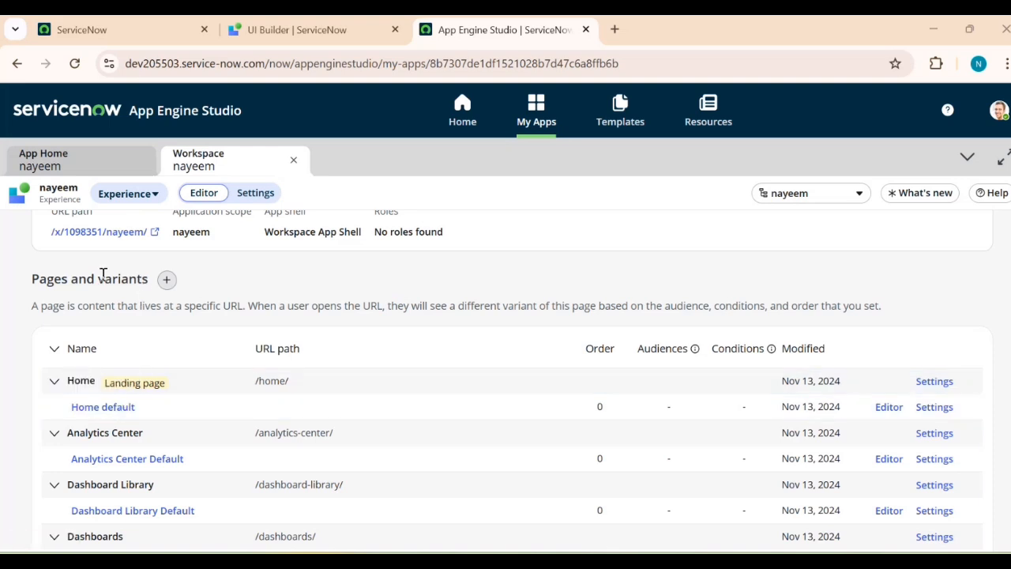
pyautogui.click(166, 283)
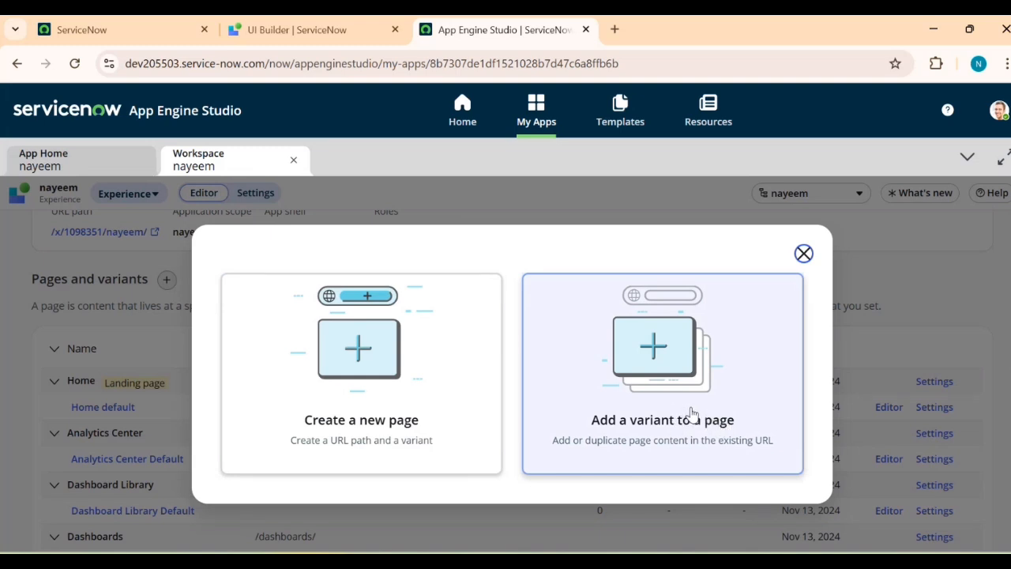
pyautogui.click(340, 429)
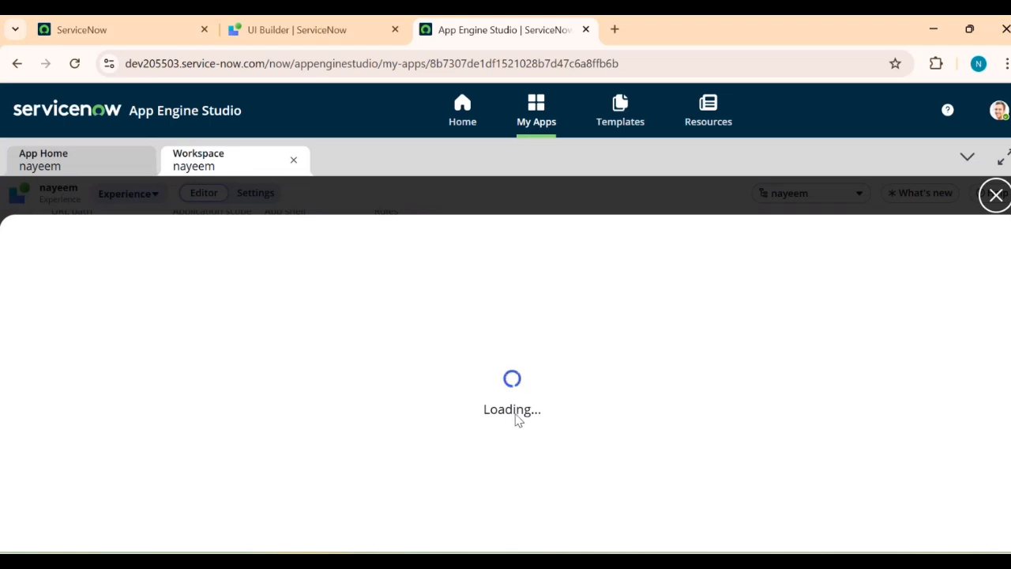
# Switch to UI Builder, start a new page for the test experience and look over the offered templates
pyautogui.click(284, 31)
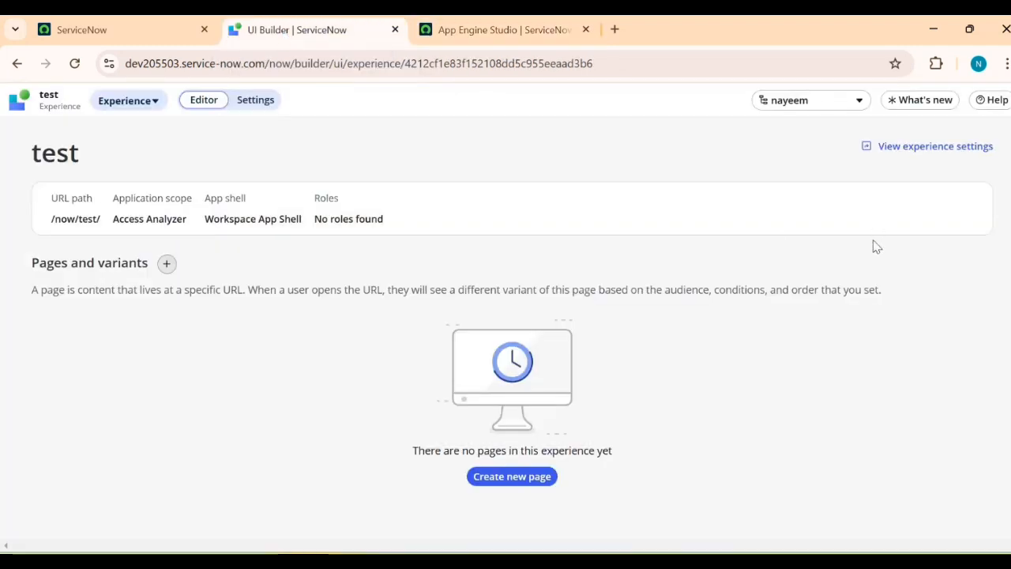
pyautogui.click(499, 478)
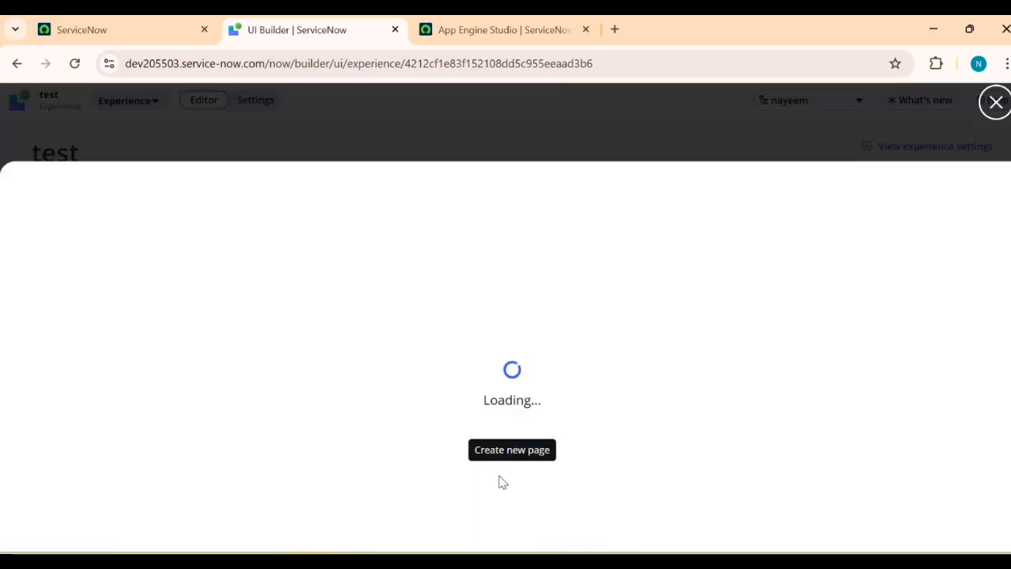
pyautogui.scroll(-2, 316, 360)
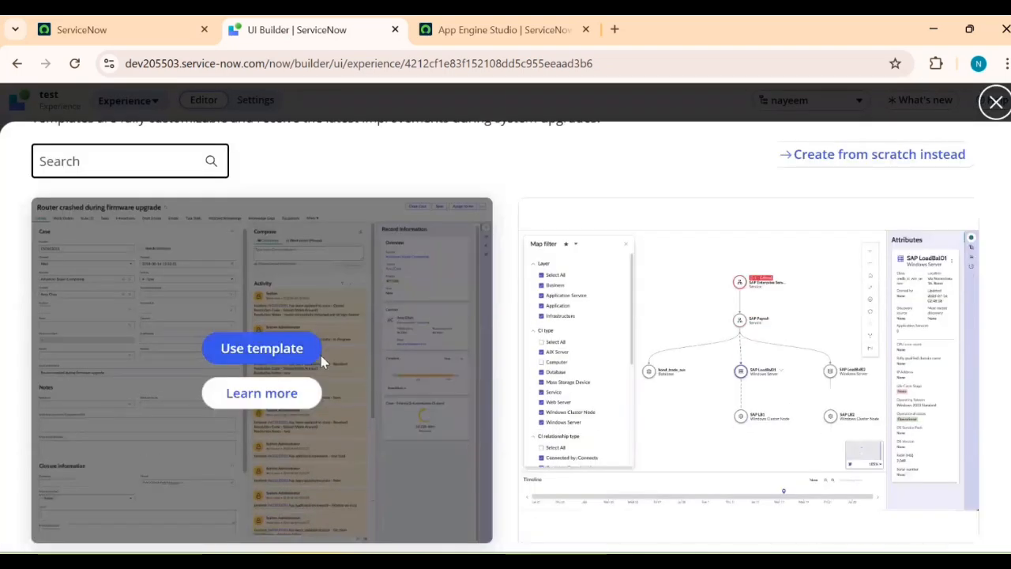
pyautogui.scroll(-2, 322, 355)
pyautogui.scroll(3, 321, 355)
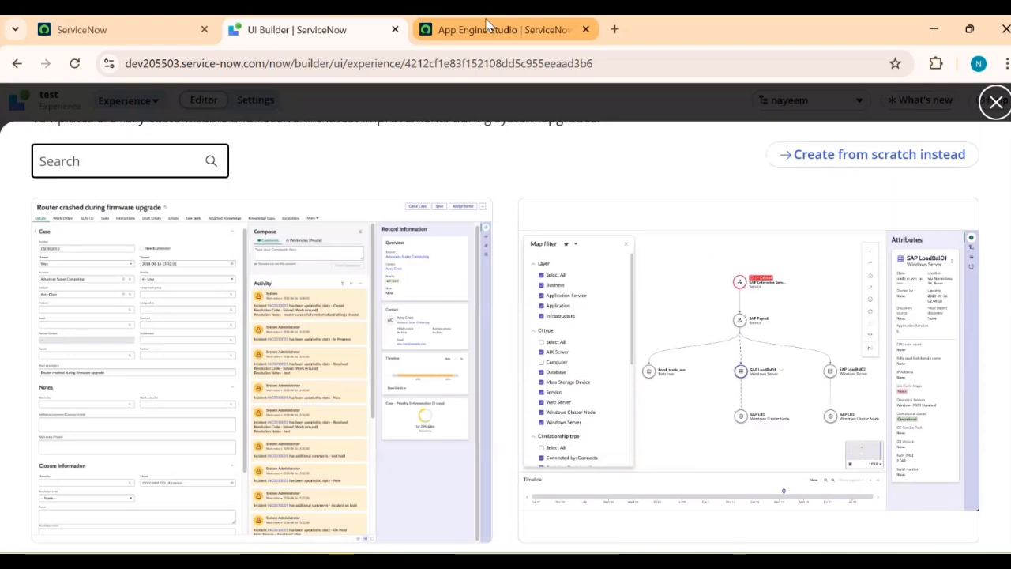
# Switch to App Engine Studio and examine the templates offered for the workspace's new page
pyautogui.click(546, 30)
pyautogui.scroll(-3, 376, 365)
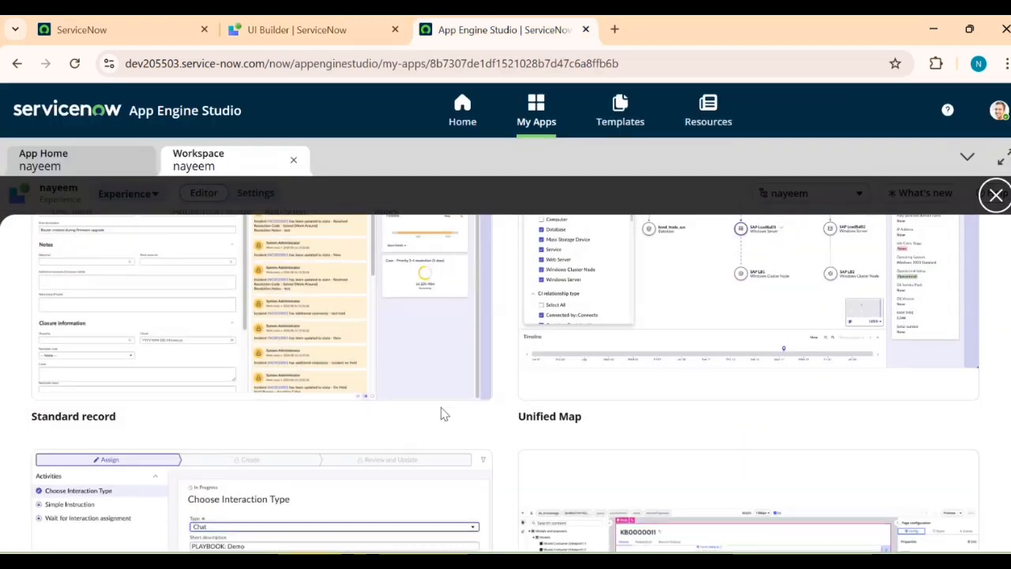
pyautogui.scroll(2, 443, 413)
pyautogui.scroll(1, 442, 412)
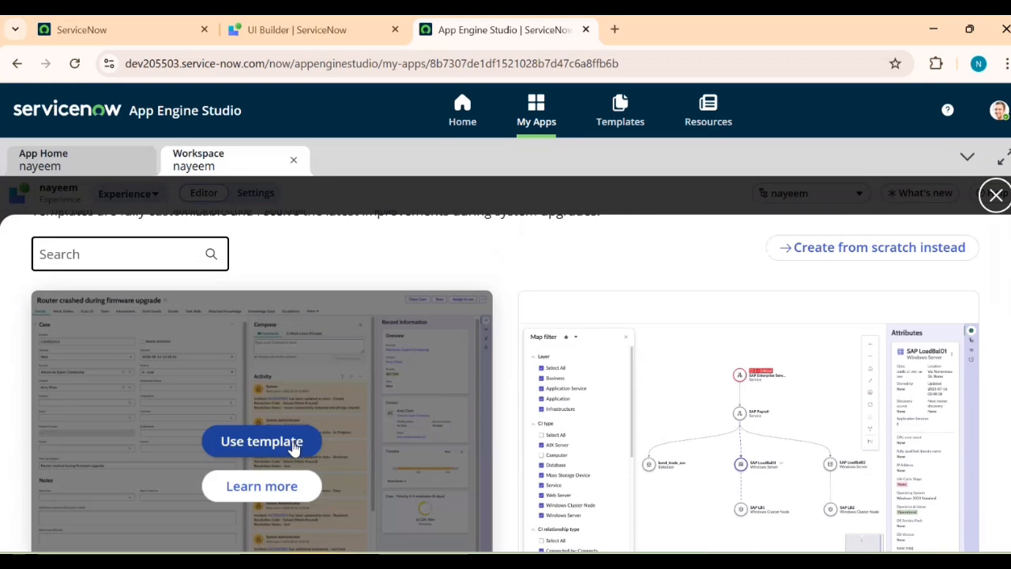
pyautogui.scroll(-2, 595, 438)
pyautogui.scroll(-3, 594, 439)
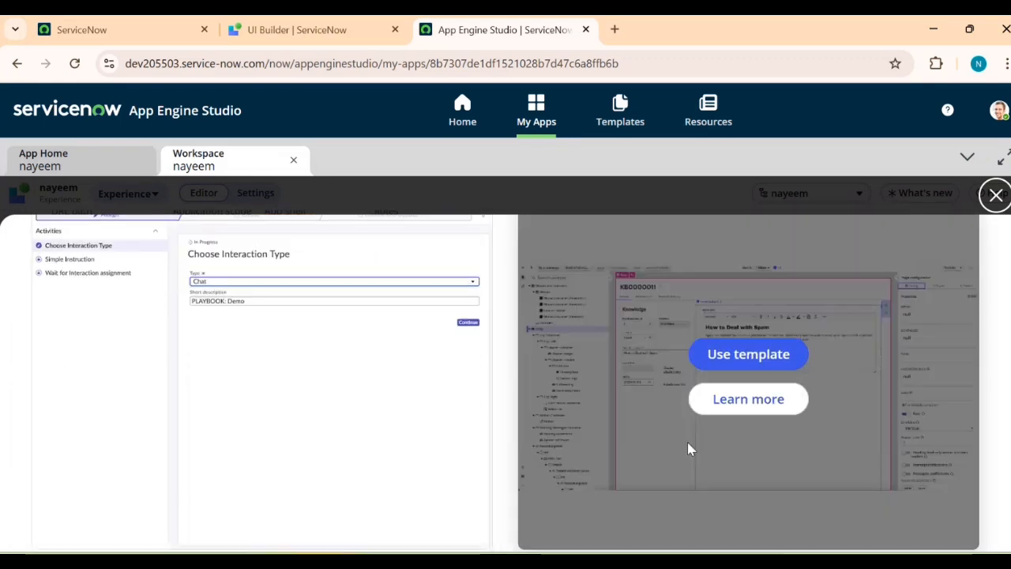
pyautogui.scroll(-4, 687, 442)
pyautogui.scroll(-4, 553, 430)
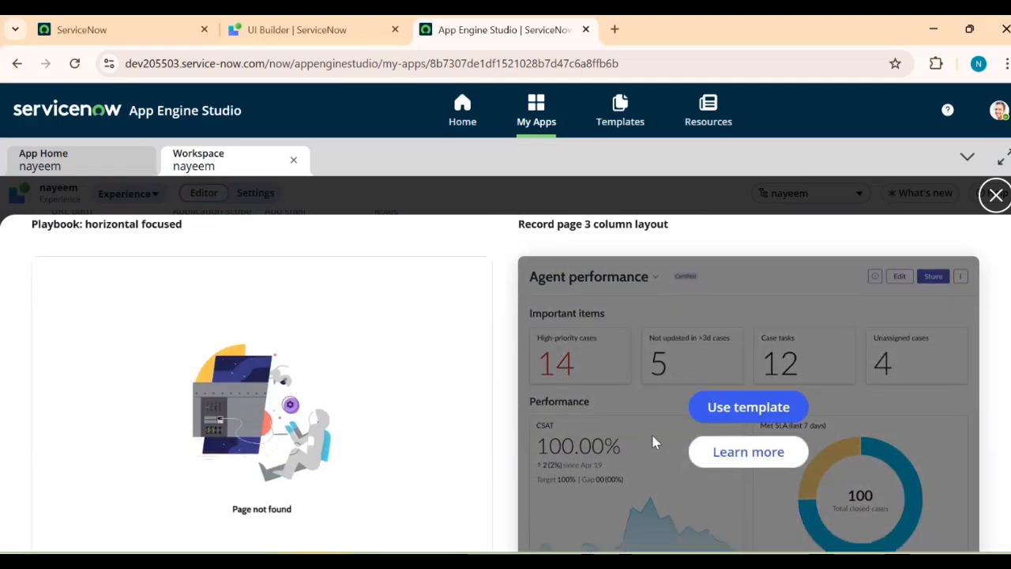
pyautogui.scroll(-4, 642, 407)
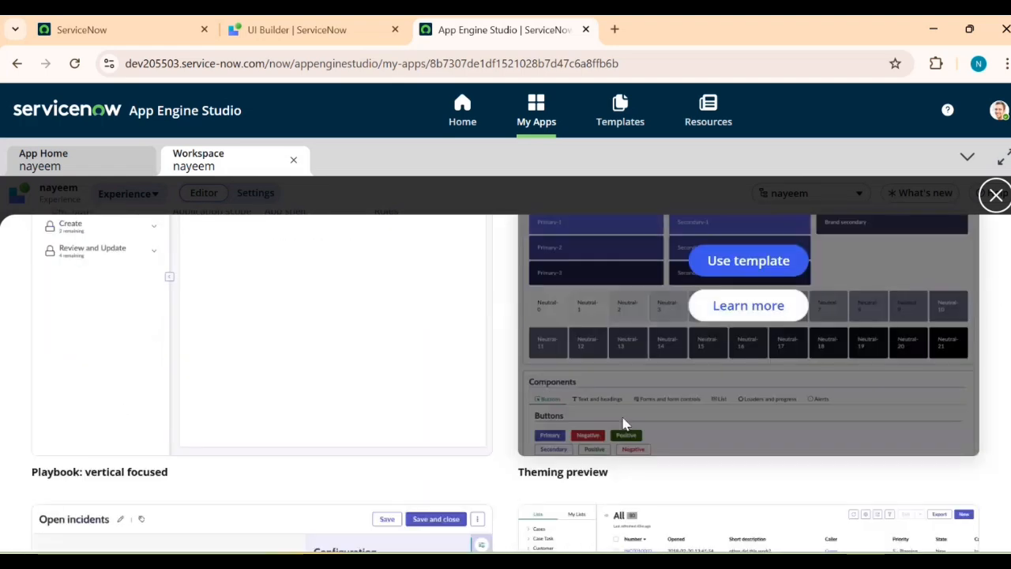
pyautogui.scroll(15, 790, 441)
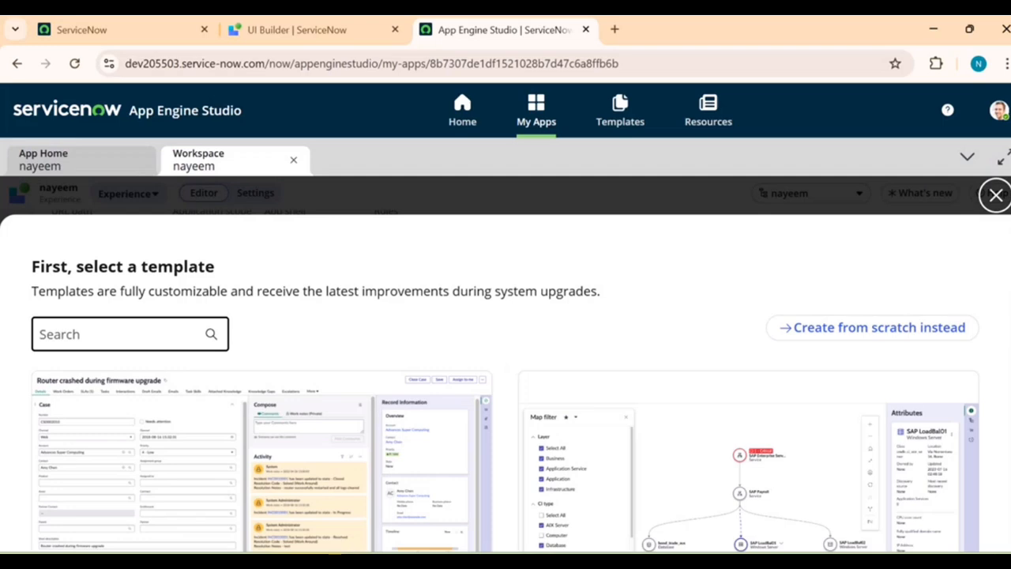
# Choose to create the new page from scratch instead of from a template
pyautogui.moveTo(812, 409)
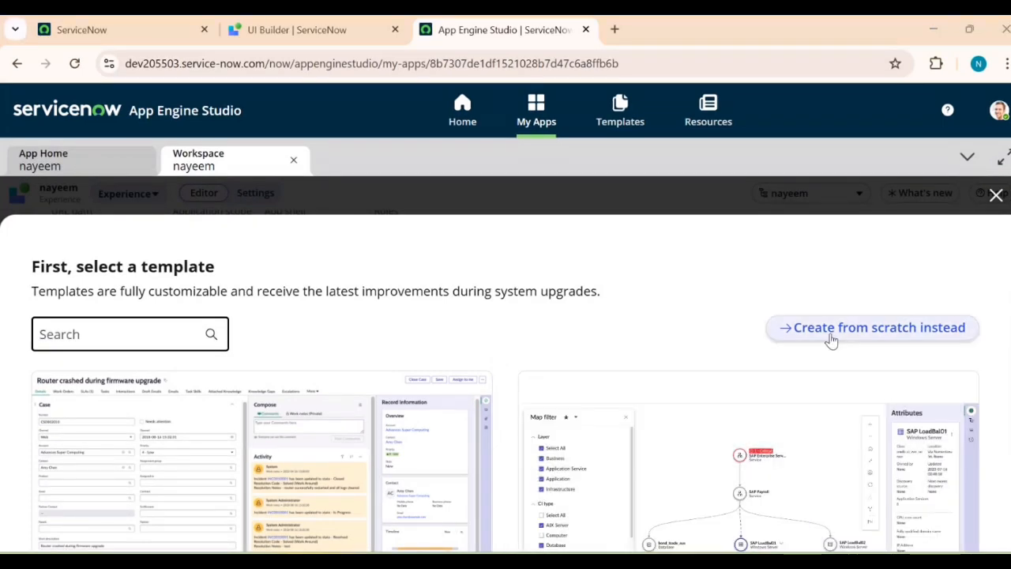
pyautogui.click(832, 339)
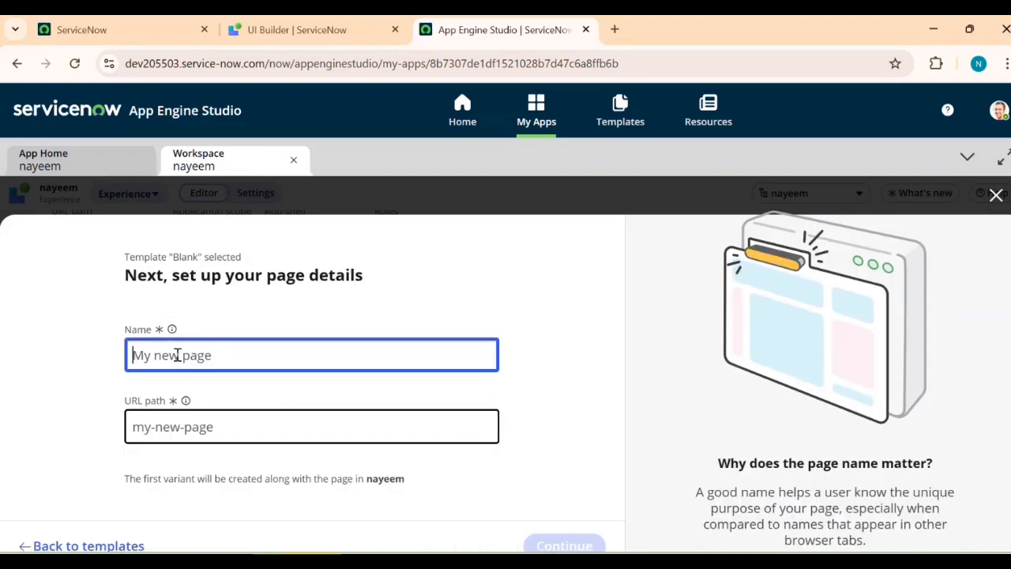
pyautogui.write('test')
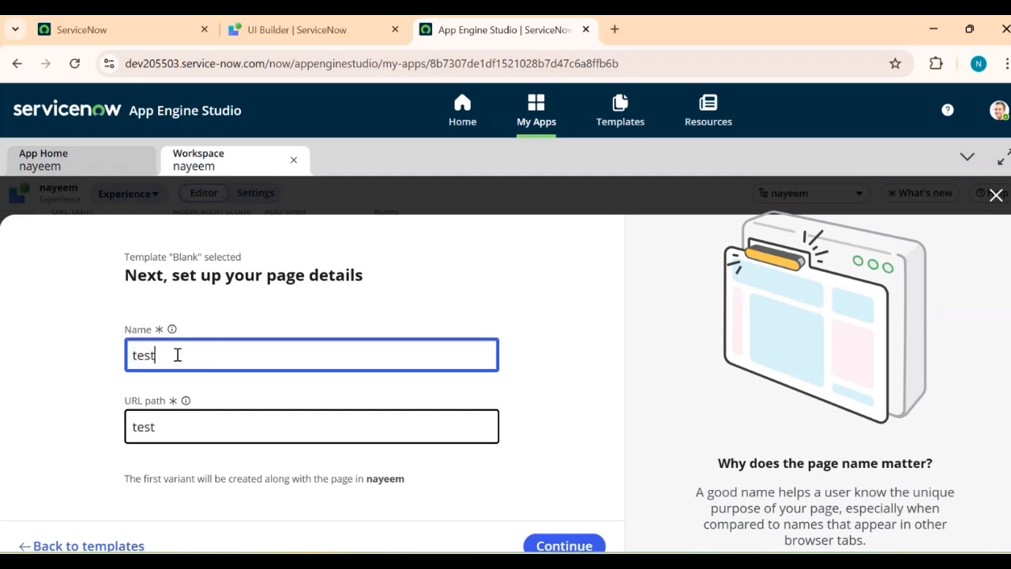
pyautogui.press('BackSpace')
pyautogui.press('BackSpace')
pyautogui.press('BackSpace')
pyautogui.press('BackSpace')
# Name the new page "ns page" and continue to the review of its URL parameters
pyautogui.write('nay')
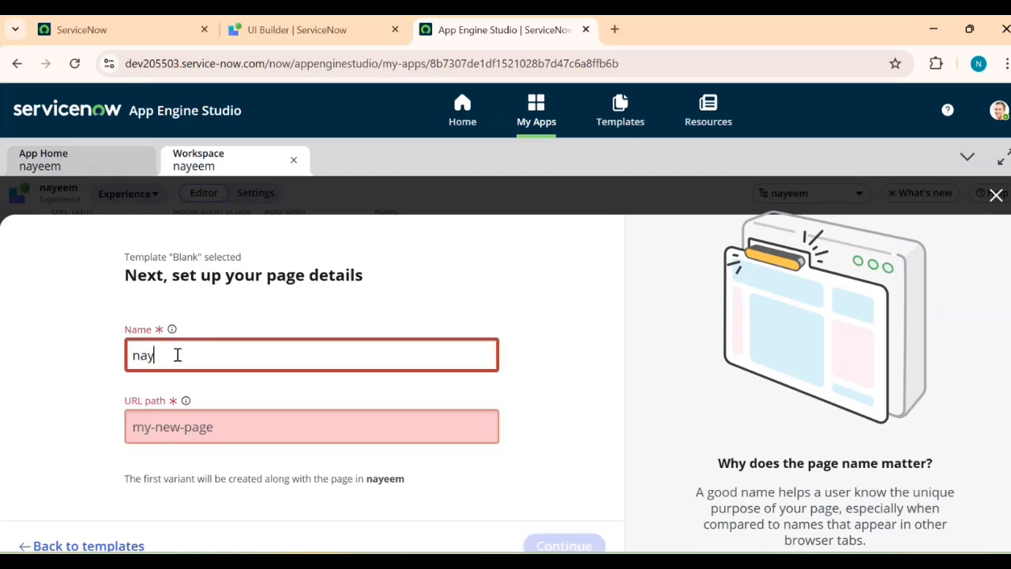
pyautogui.write('eem page')
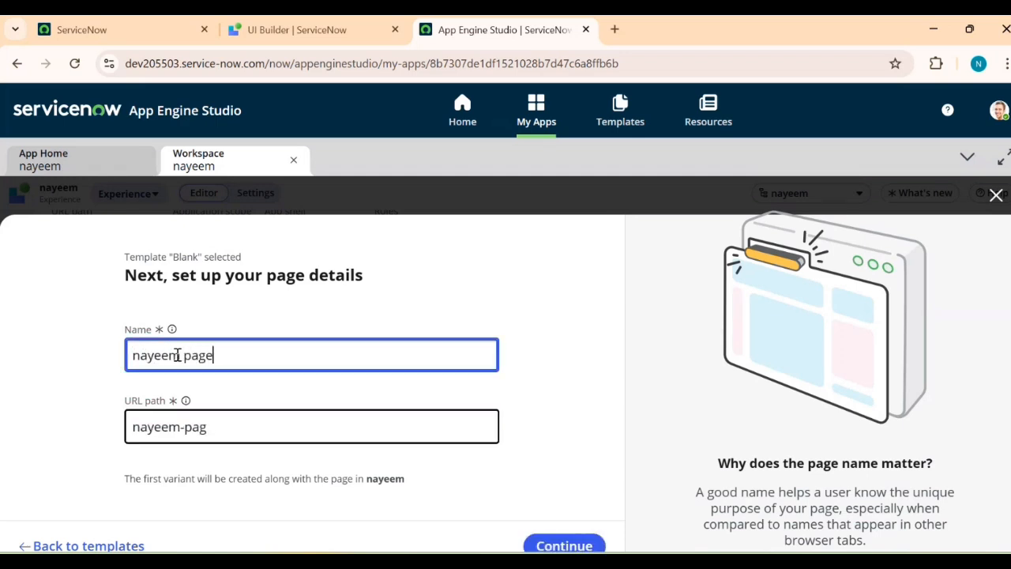
pyautogui.press('BackSpace')
pyautogui.press('BackSpace')
pyautogui.press('BackSpace')
pyautogui.press('BackSpace')
pyautogui.press('BackSpace')
pyautogui.press('BackSpace')
pyautogui.press('BackSpace')
pyautogui.press('BackSpace')
pyautogui.press('BackSpace')
pyautogui.press('BackSpace')
pyautogui.write('s page')
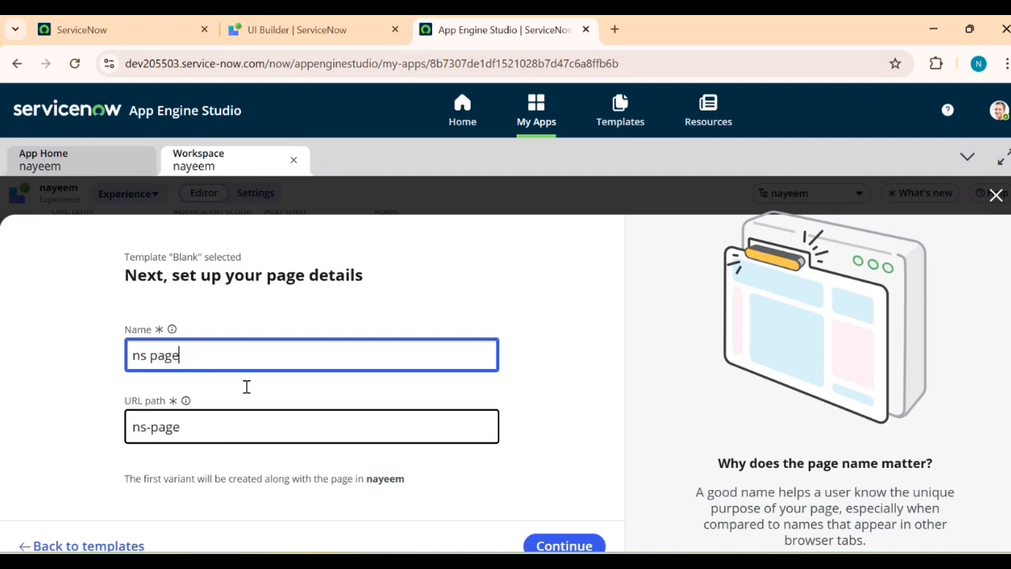
pyautogui.click(538, 463)
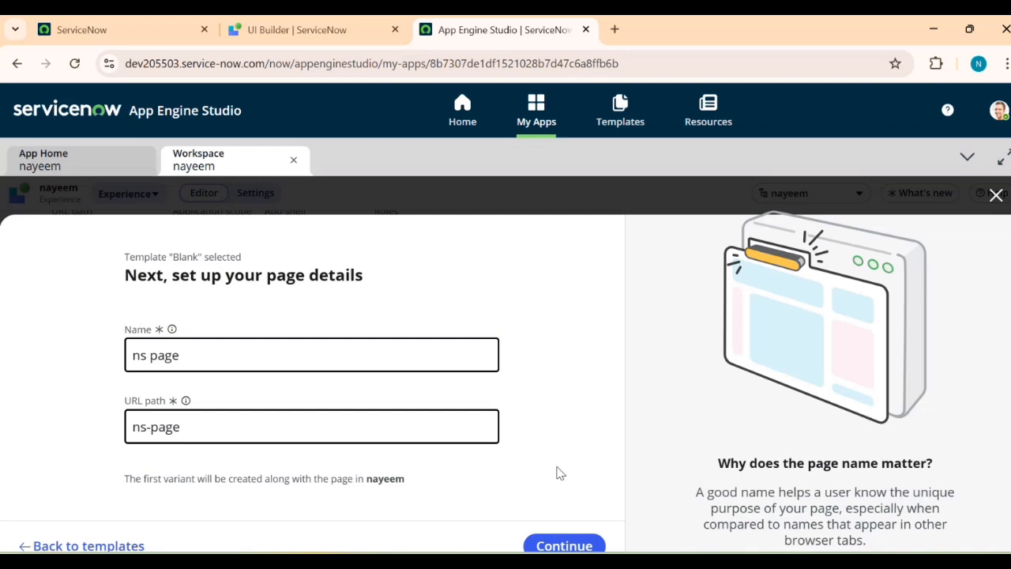
pyautogui.click(582, 549)
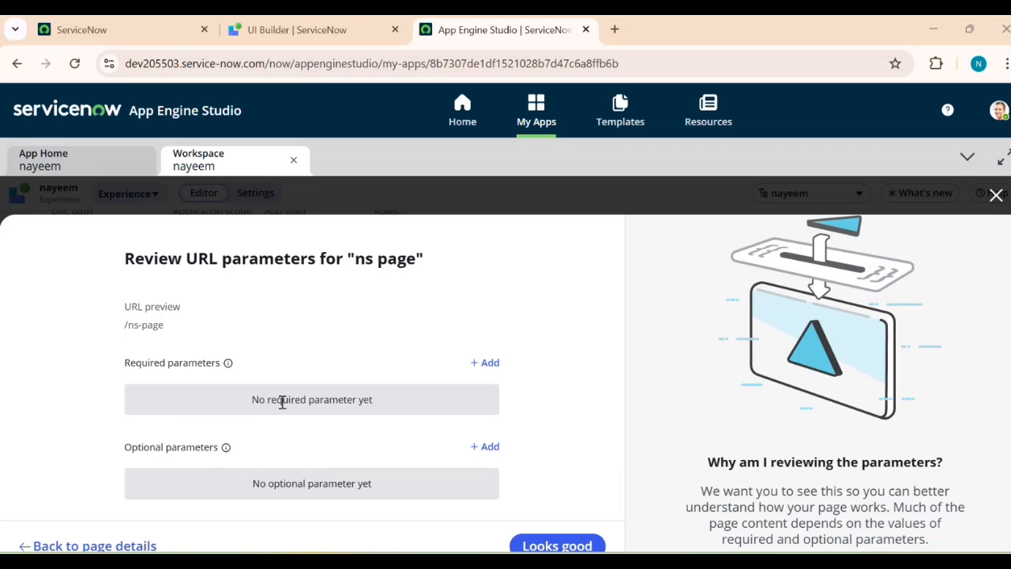
# Add a required URL parameter named "table" to the page and continue to the variant details
pyautogui.click(488, 365)
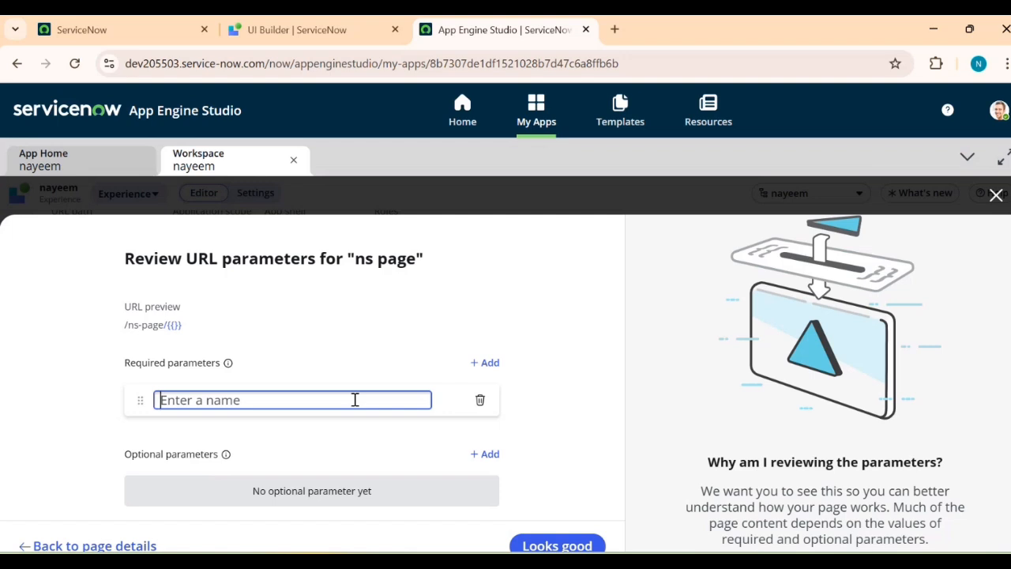
pyautogui.write('table')
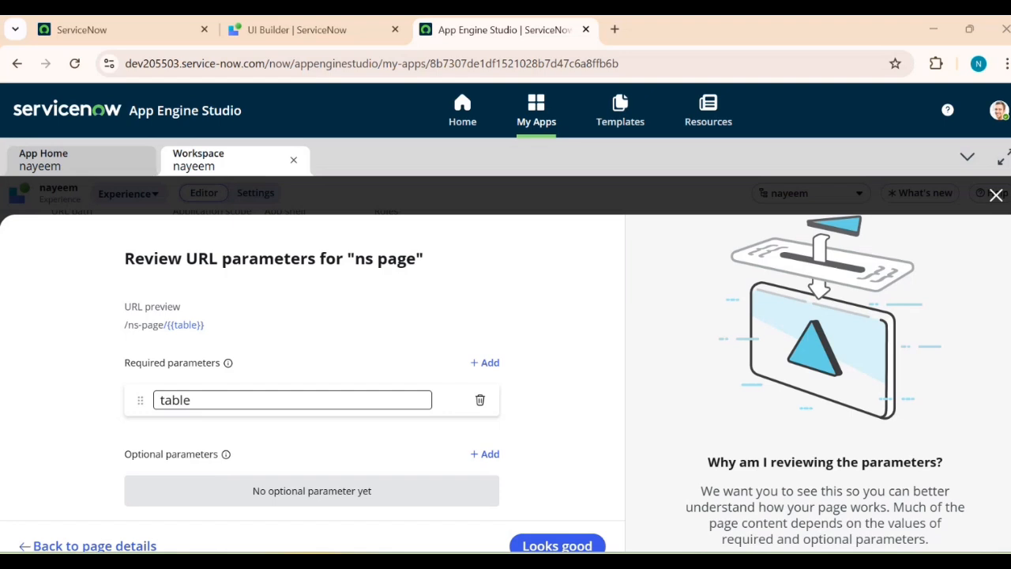
pyautogui.click(542, 547)
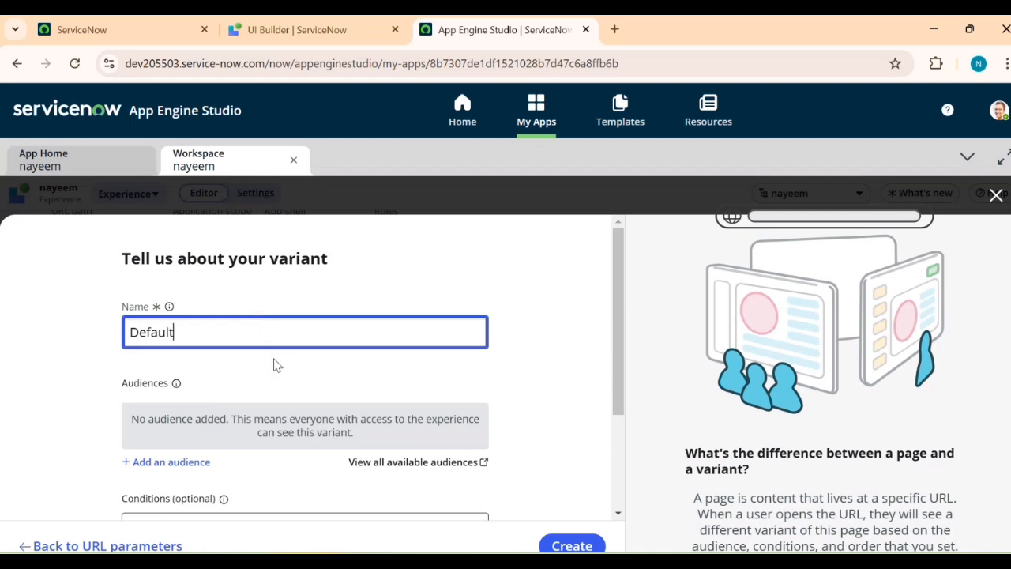
# Look through the audiences offered for the Default variant and add Setup builder user as an audience
pyautogui.scroll(-1, 298, 417)
pyautogui.scroll(-1, 298, 419)
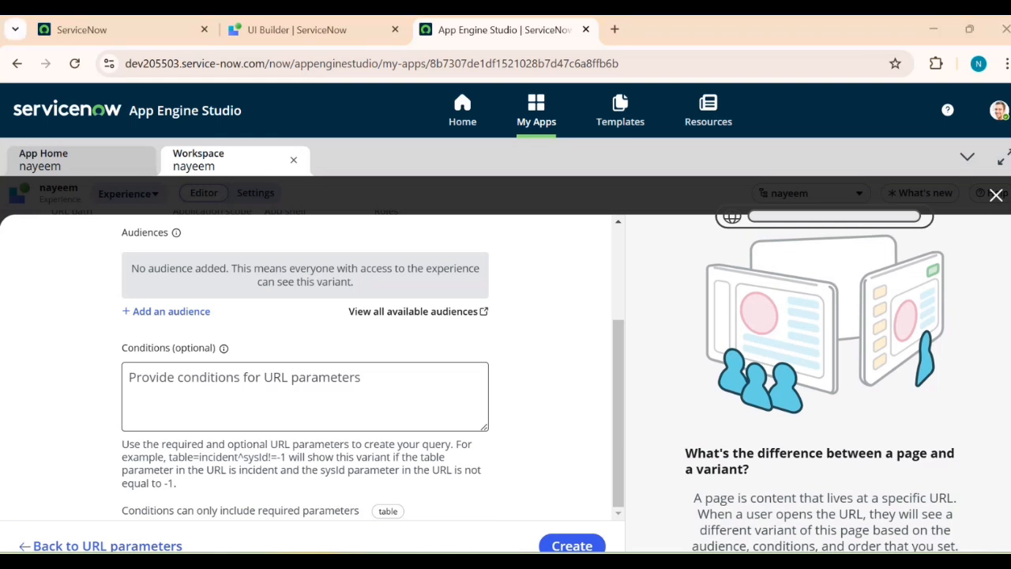
pyautogui.scroll(1, 545, 369)
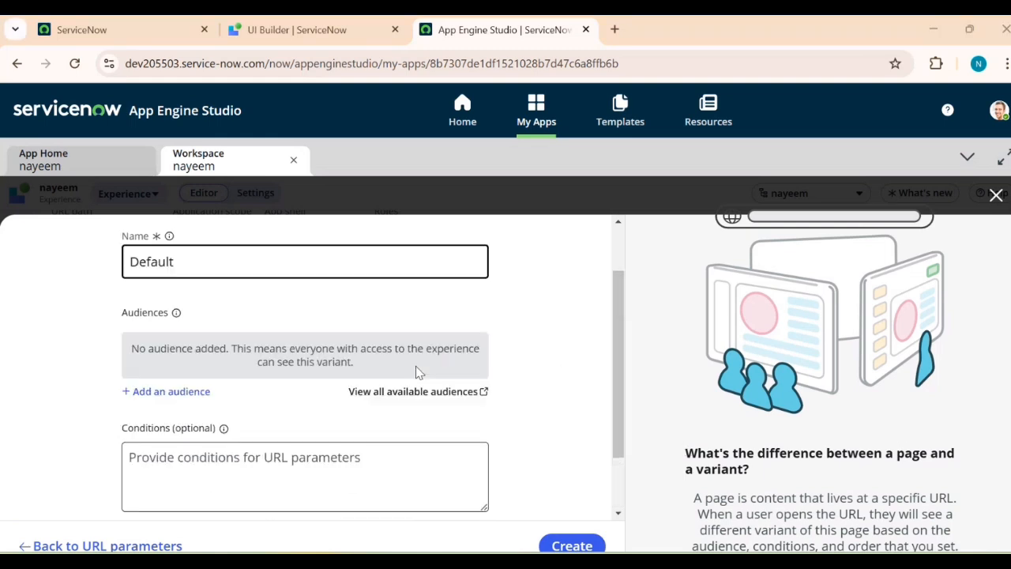
pyautogui.click(202, 396)
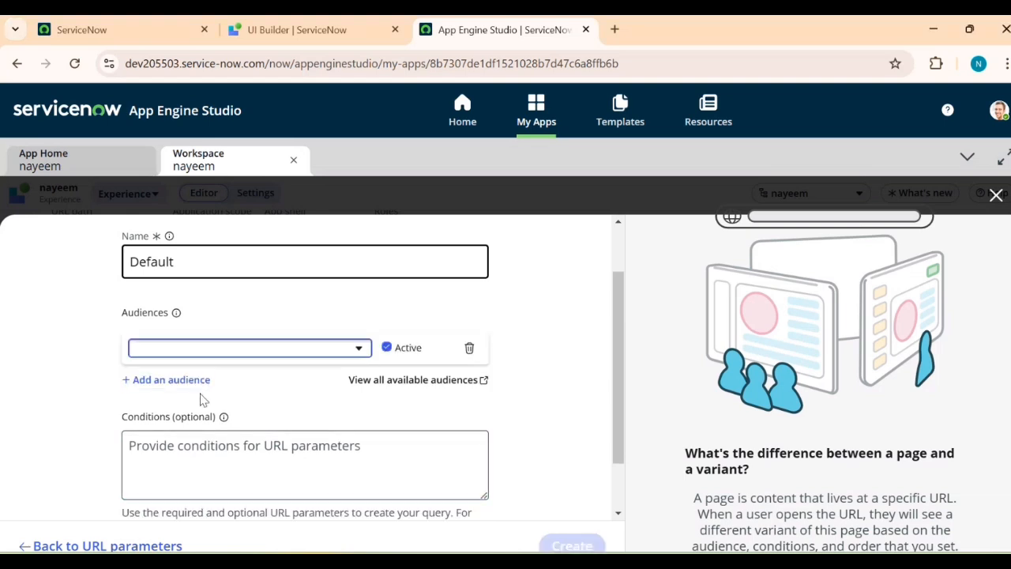
pyautogui.click(360, 348)
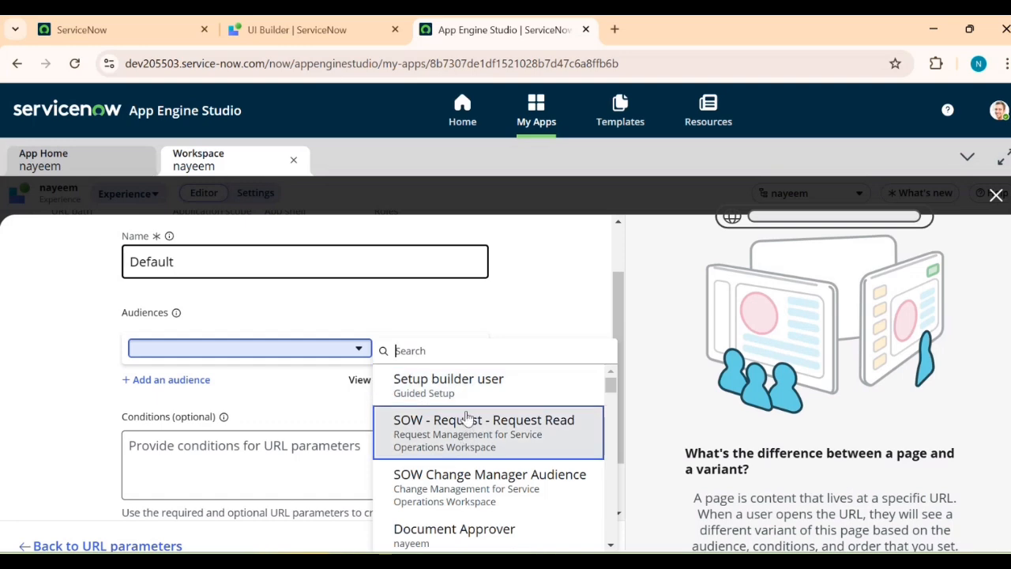
pyautogui.scroll(-1, 454, 420)
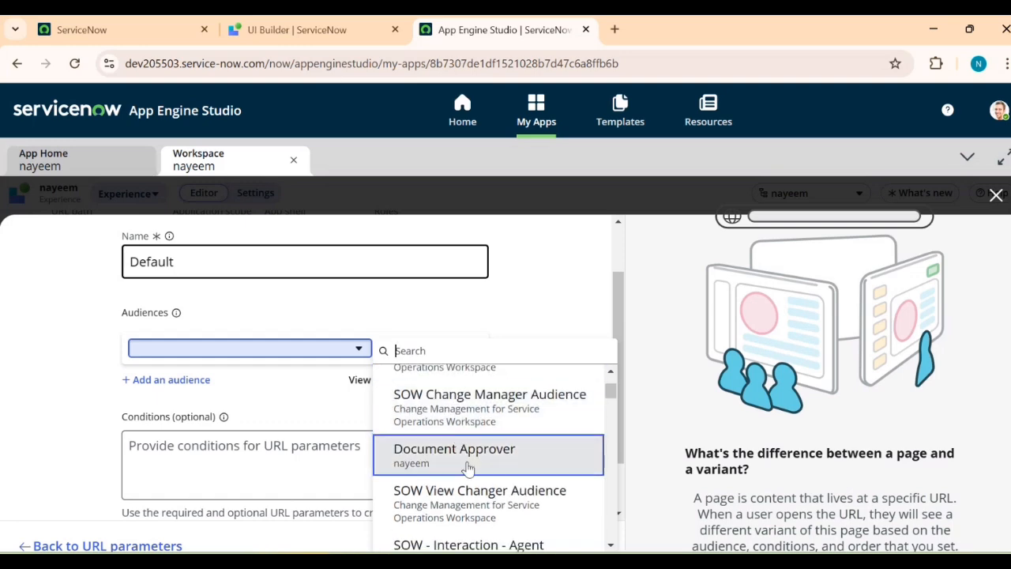
pyautogui.scroll(-5, 466, 474)
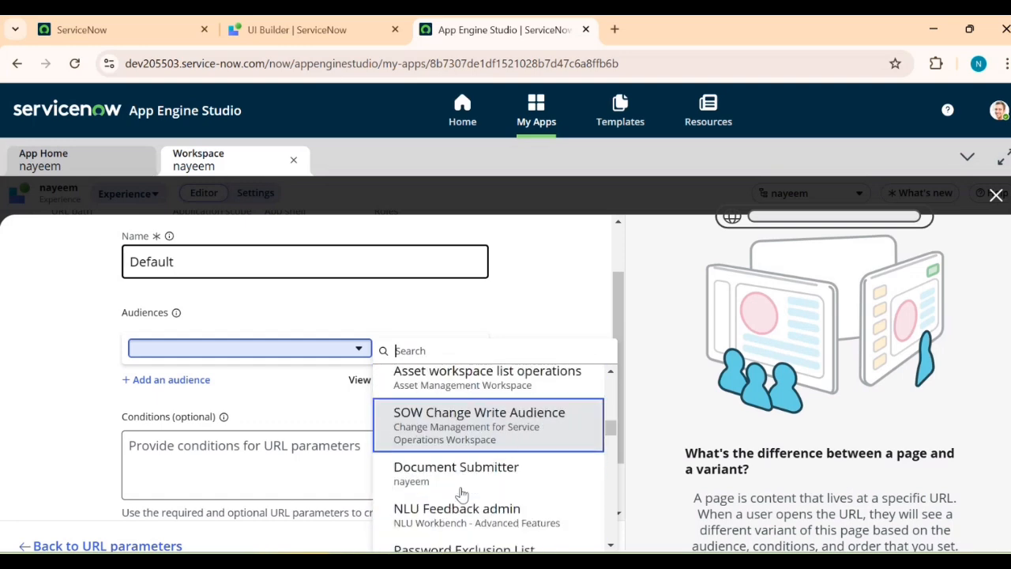
pyautogui.scroll(-1, 463, 494)
pyautogui.scroll(7, 466, 492)
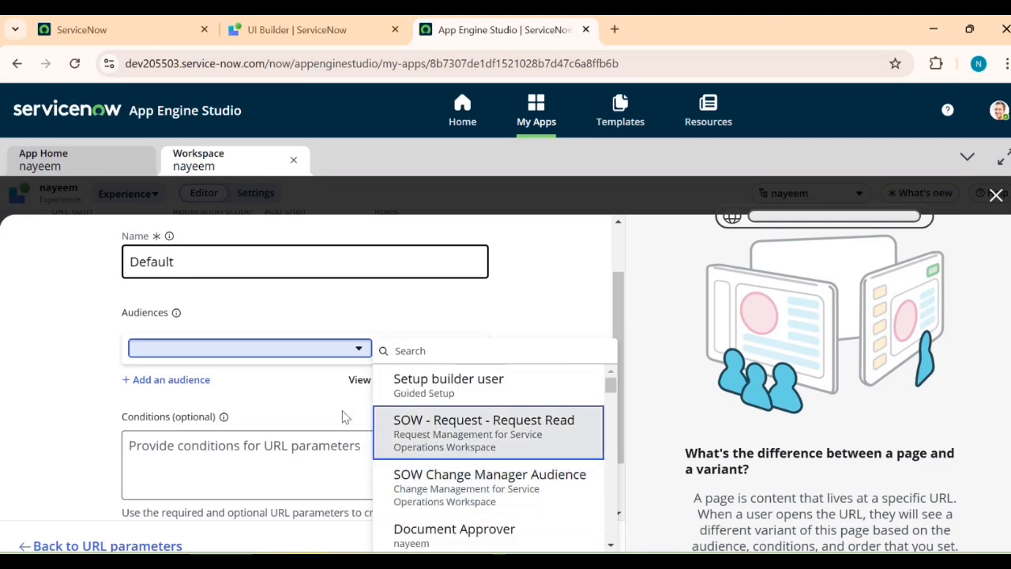
pyautogui.scroll(-1, 315, 405)
pyautogui.scroll(-10, 427, 443)
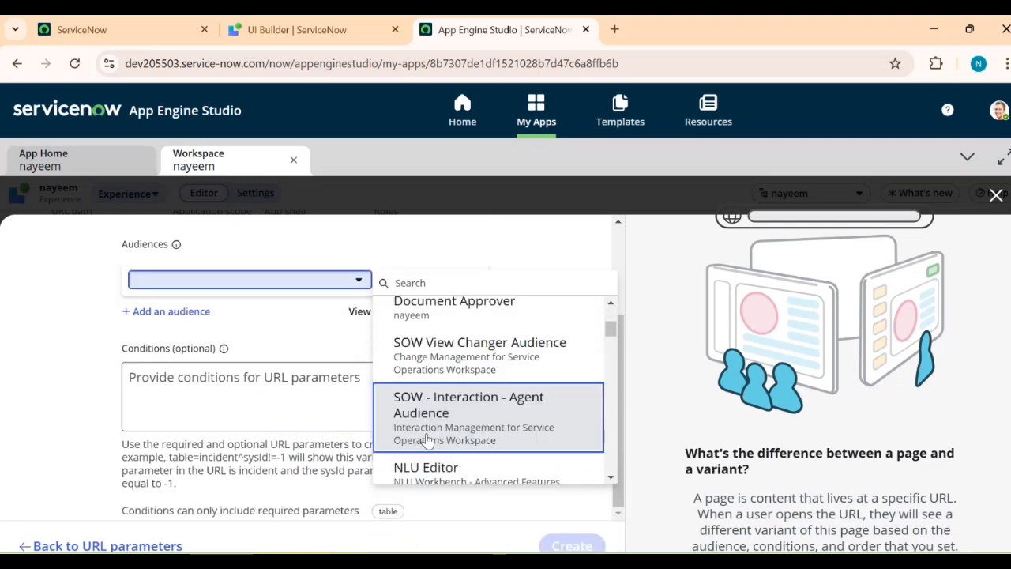
pyautogui.scroll(-3, 431, 444)
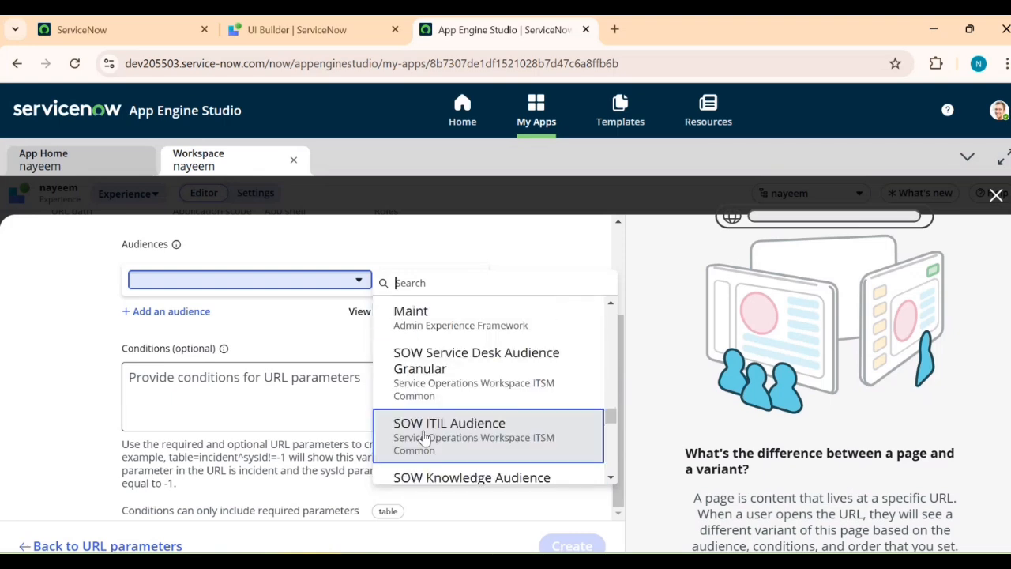
pyautogui.click(293, 320)
pyautogui.scroll(1, 354, 351)
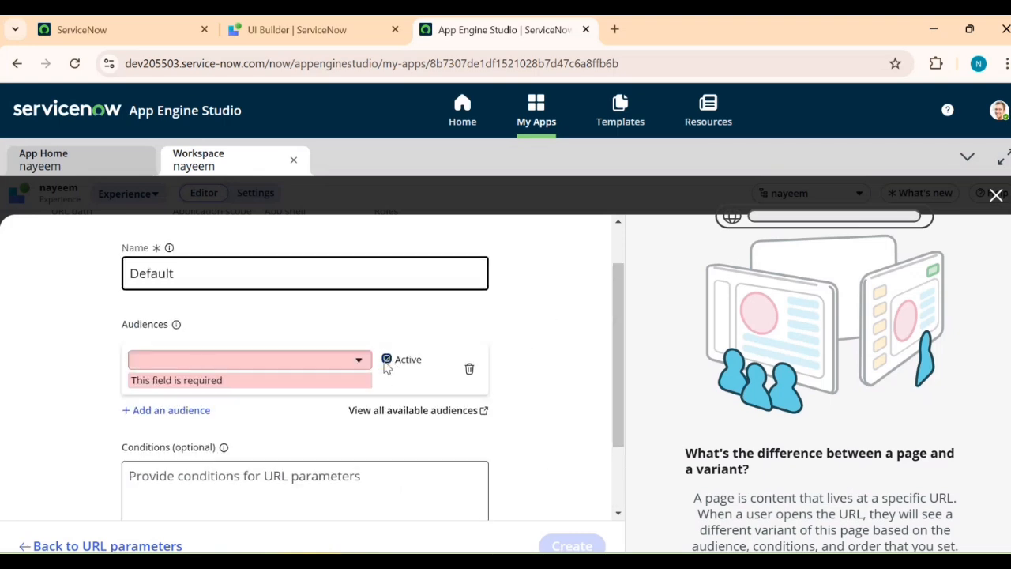
pyautogui.click(358, 365)
pyautogui.click(444, 404)
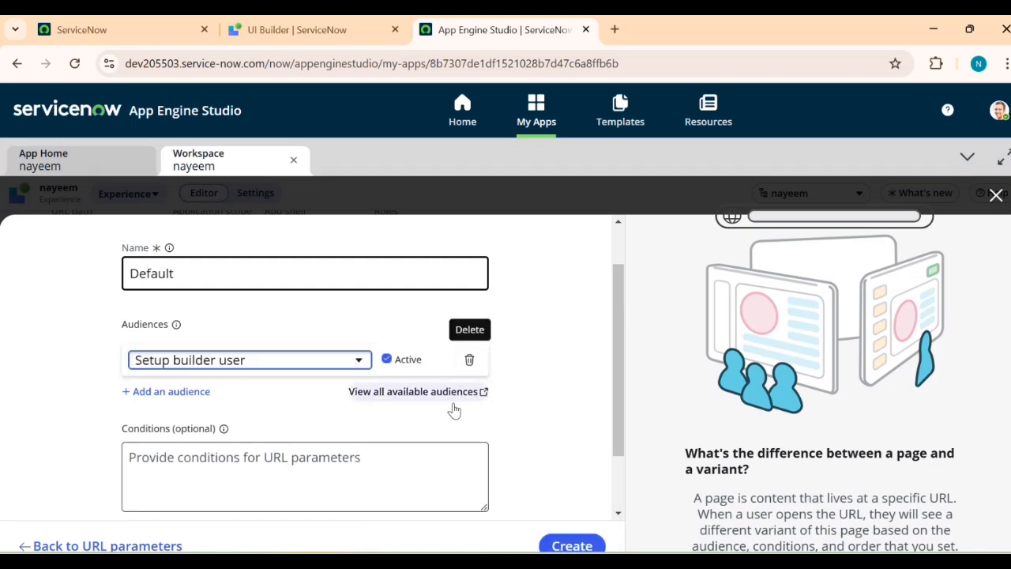
# Check the list of all available audiences and remove the Setup builder user audience from the variant
pyautogui.click(451, 395)
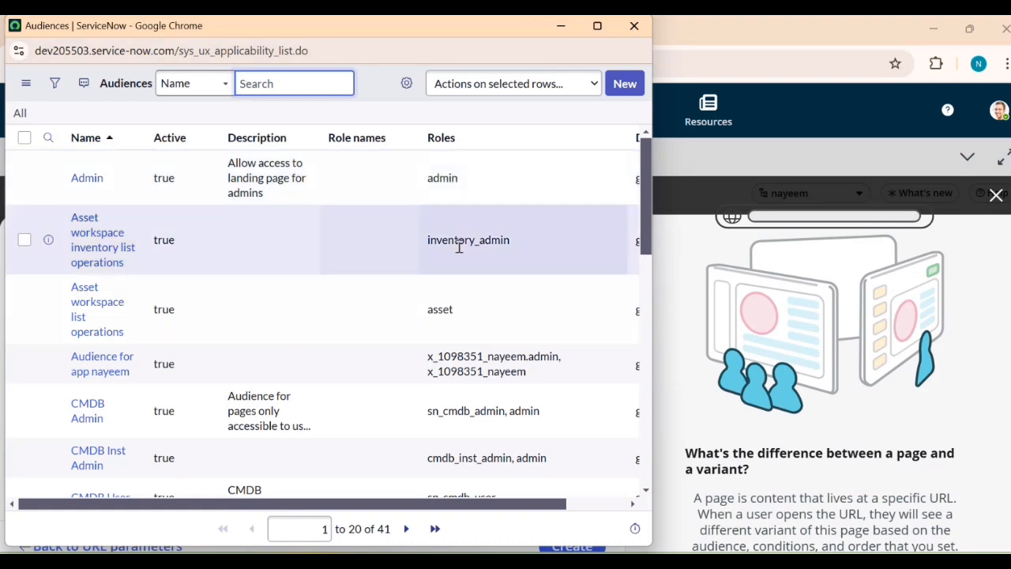
pyautogui.click(633, 29)
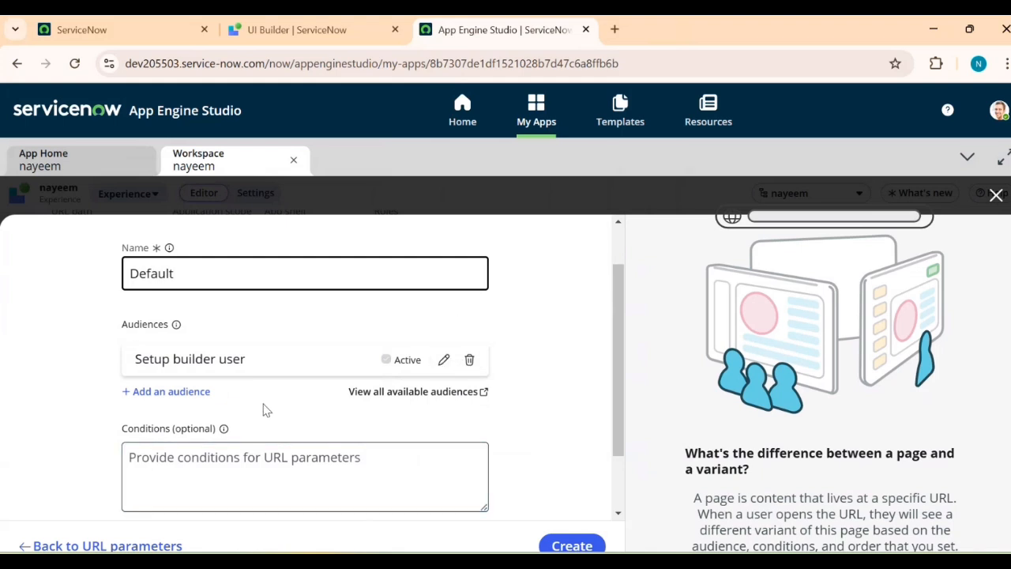
pyautogui.click(469, 359)
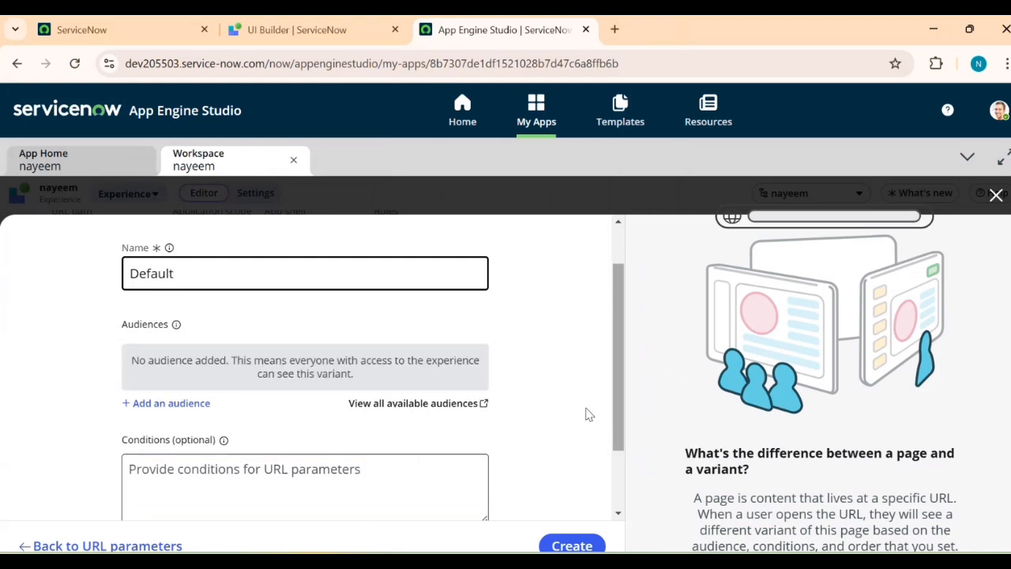
# Give the Default variant the condition table=incident, following the example query, and create the page
pyautogui.scroll(-3, 584, 415)
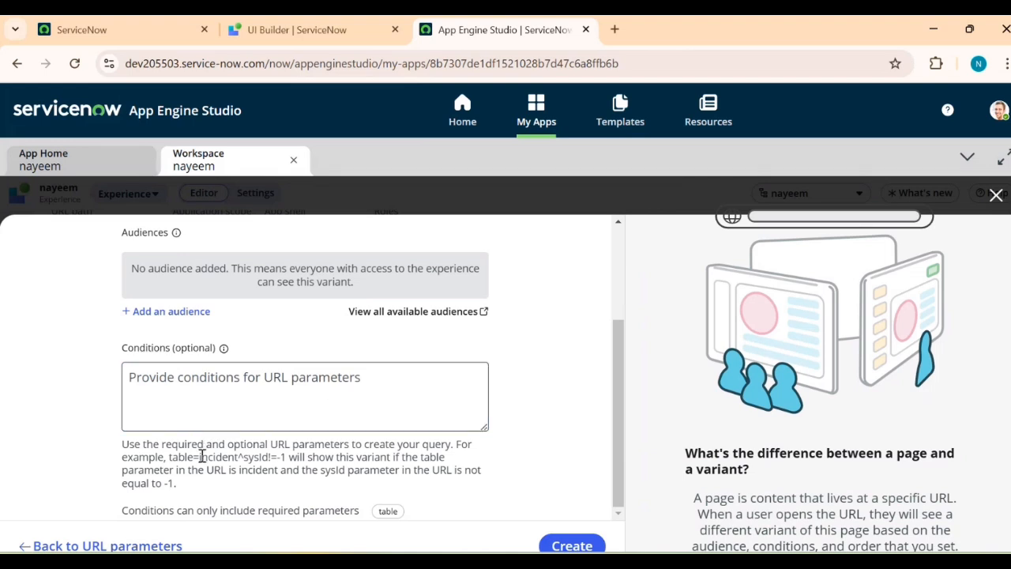
pyautogui.moveTo(169, 457); pyautogui.dragTo(307, 458)
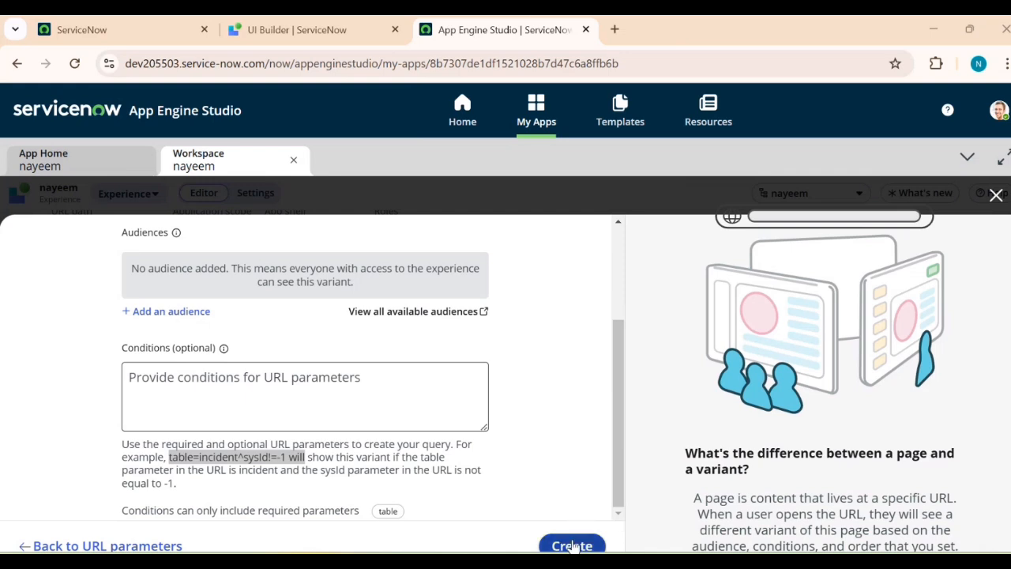
pyautogui.click(290, 399)
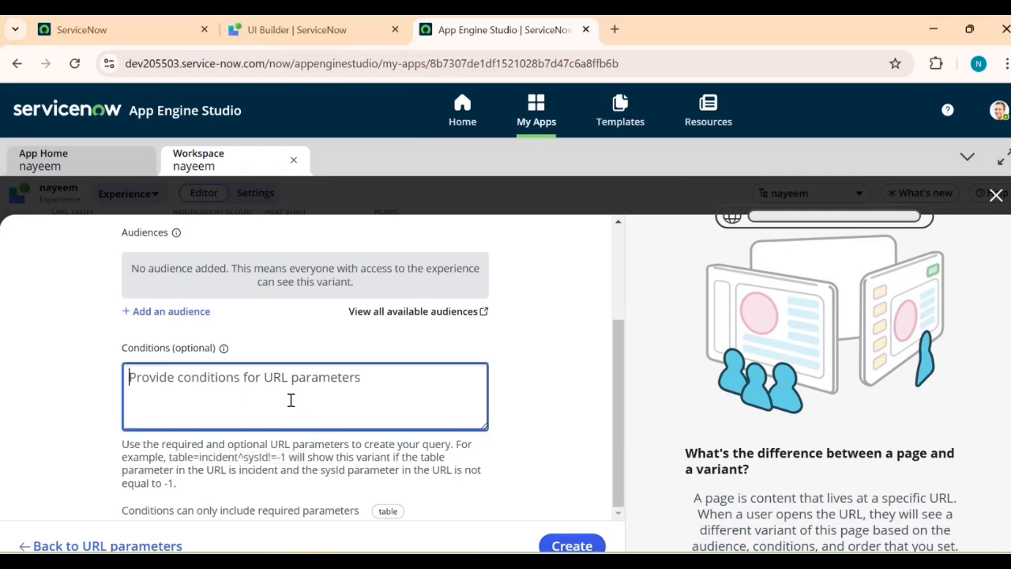
pyautogui.write('table=i')
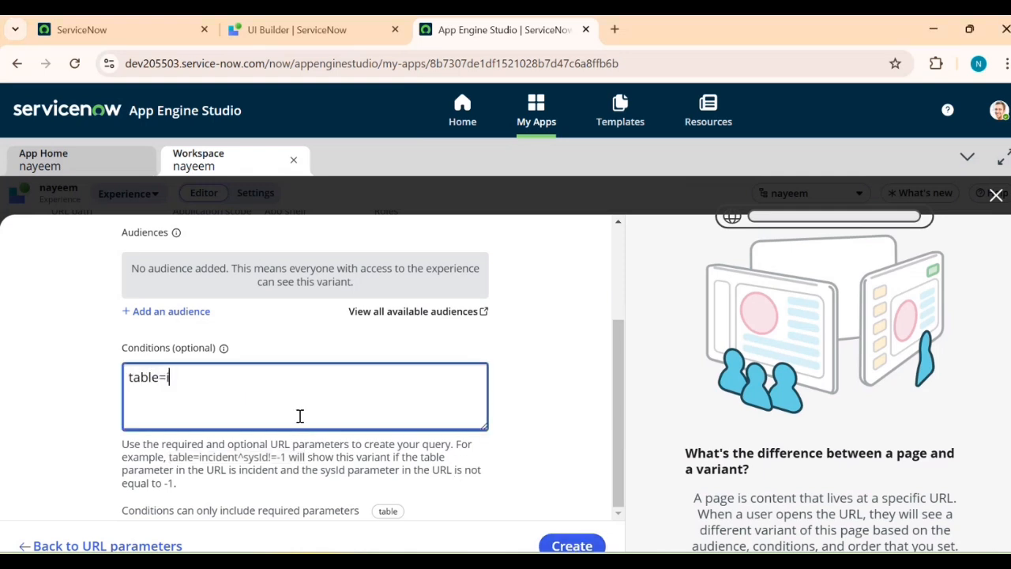
pyautogui.write('ncident')
pyautogui.click(572, 544)
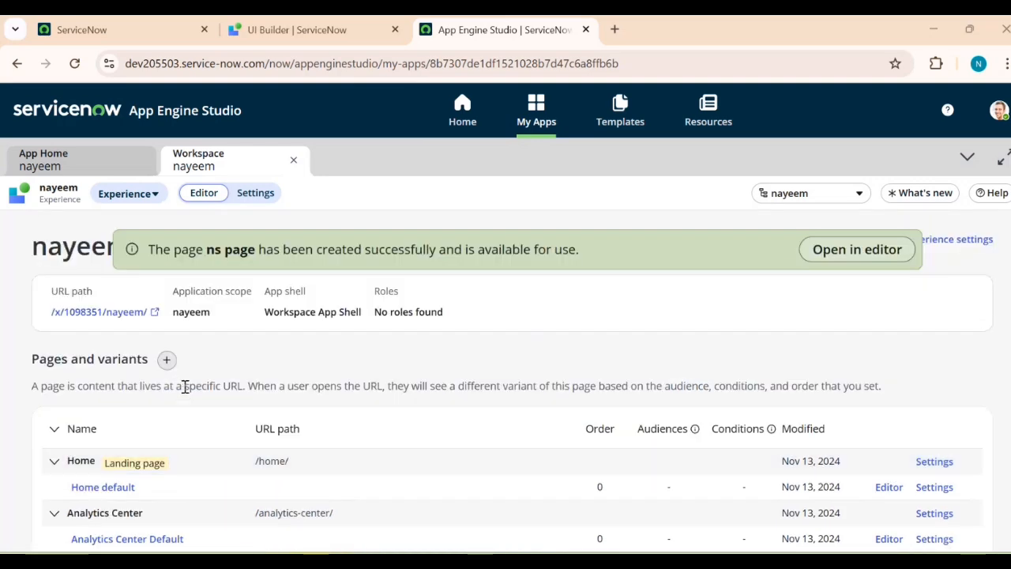
# Find "ns page" among the experience's pages and variants and open its Default variant in the editor
pyautogui.scroll(-3, 180, 395)
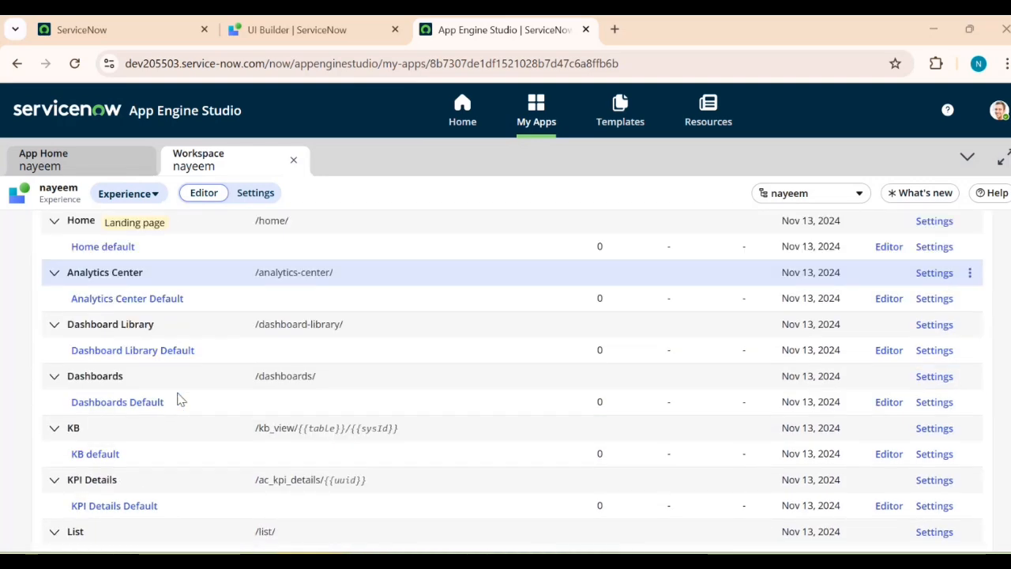
pyautogui.scroll(1, 180, 399)
pyautogui.scroll(-2, 180, 398)
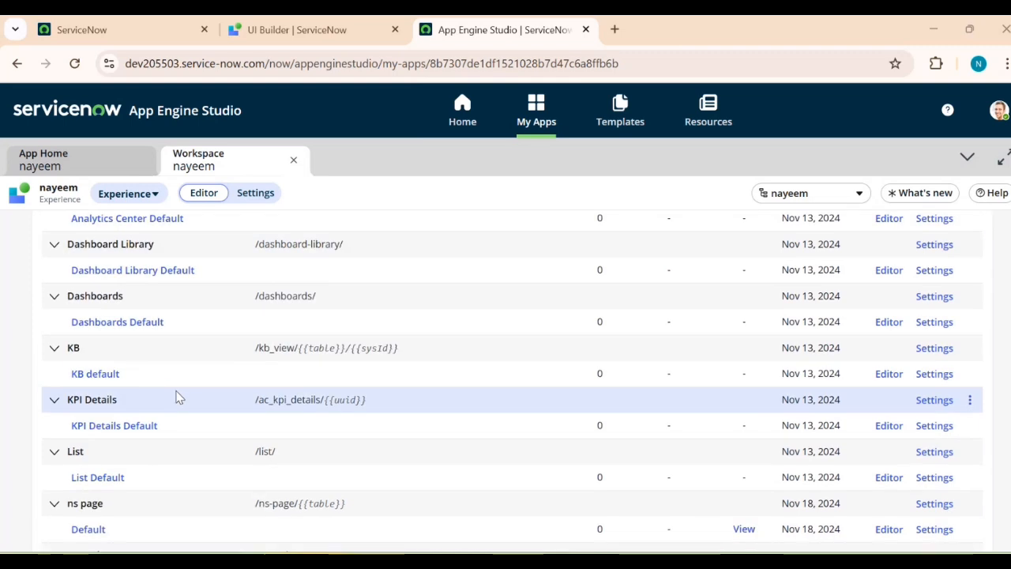
pyautogui.scroll(-1, 178, 397)
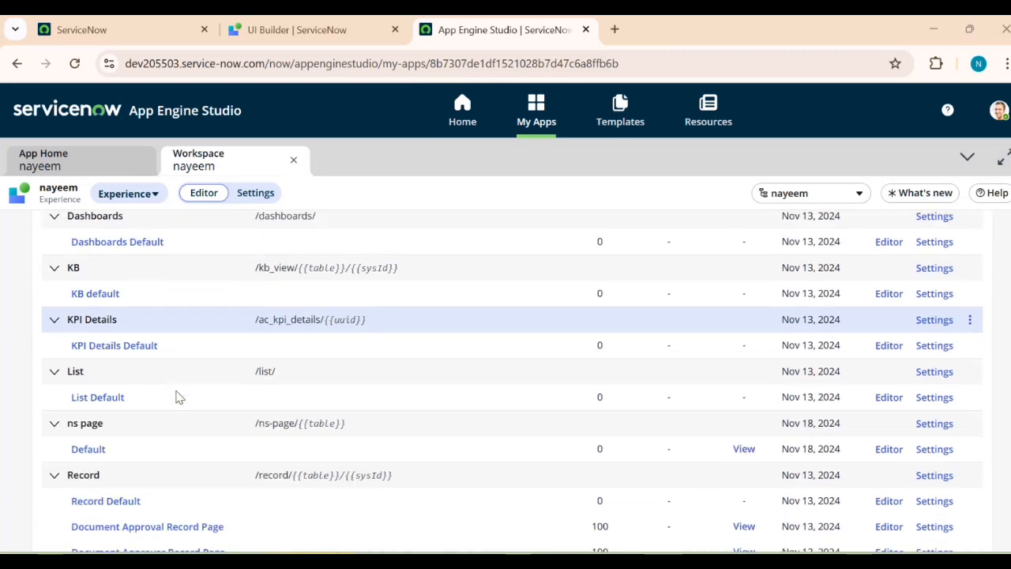
pyautogui.click(89, 449)
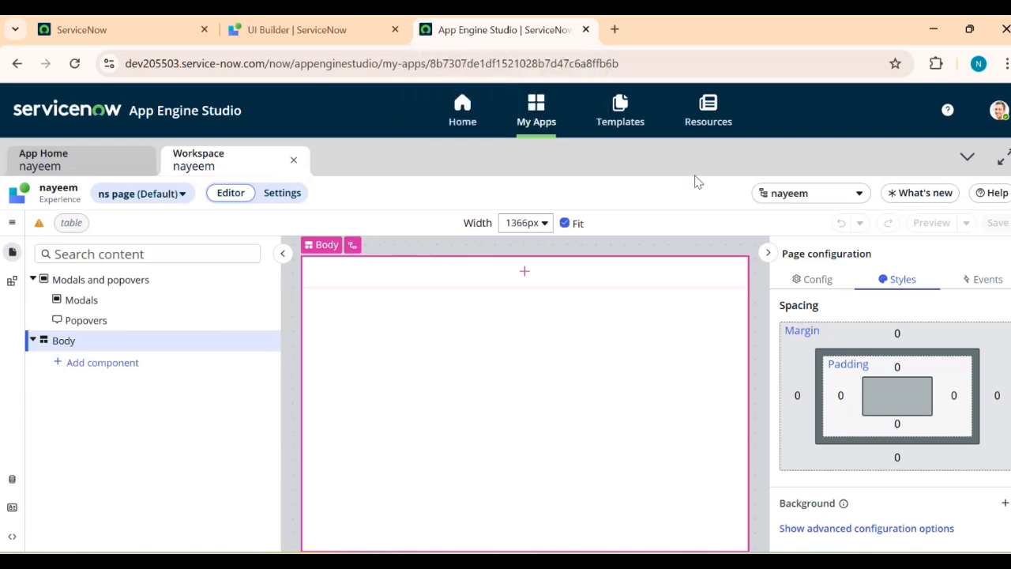
# Switch to UI Builder, look over the page templates and use the Dashboards template for the new page
pyautogui.click(321, 30)
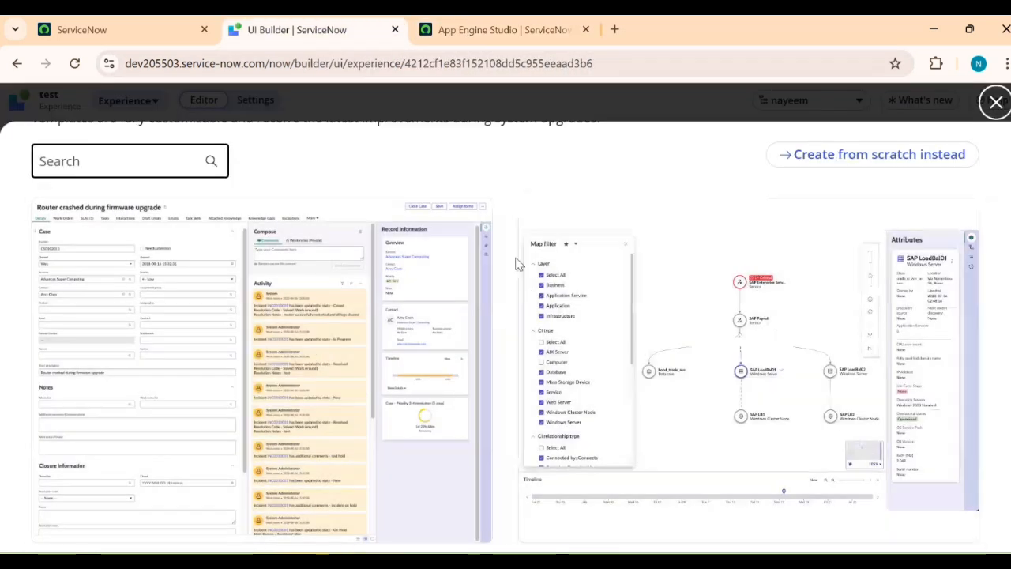
pyautogui.scroll(-2, 484, 316)
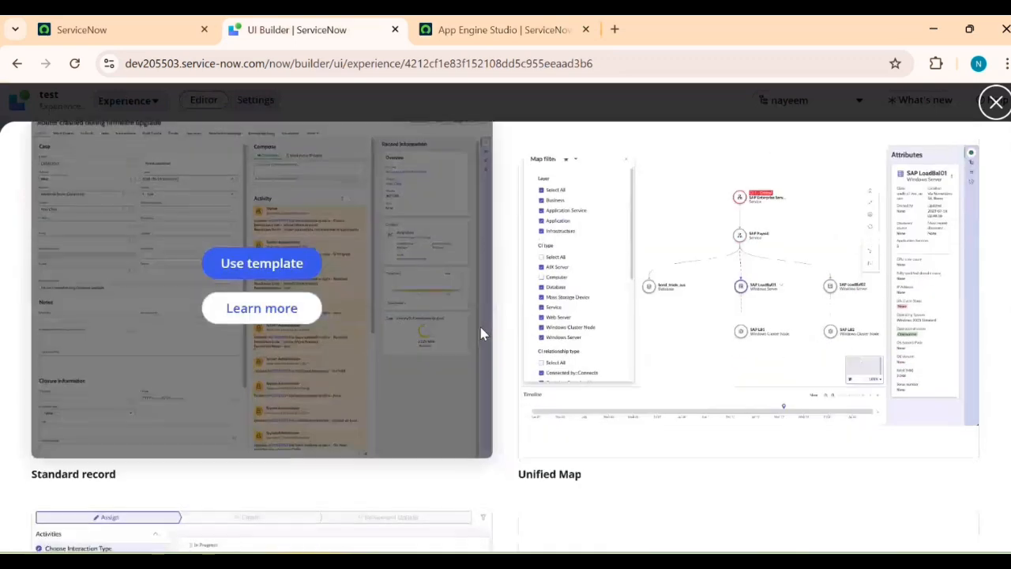
pyautogui.scroll(2, 442, 326)
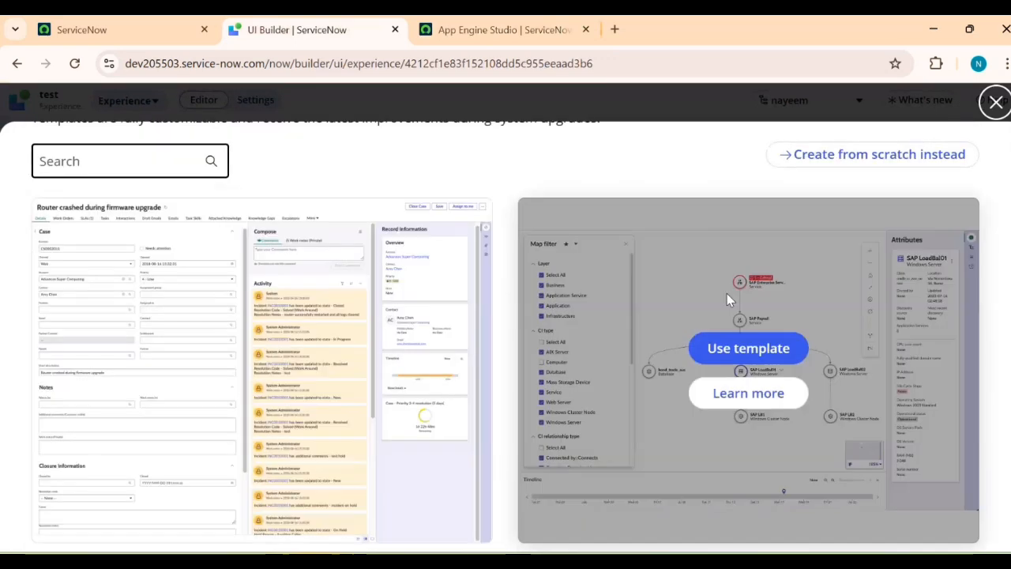
pyautogui.moveTo(171, 355)
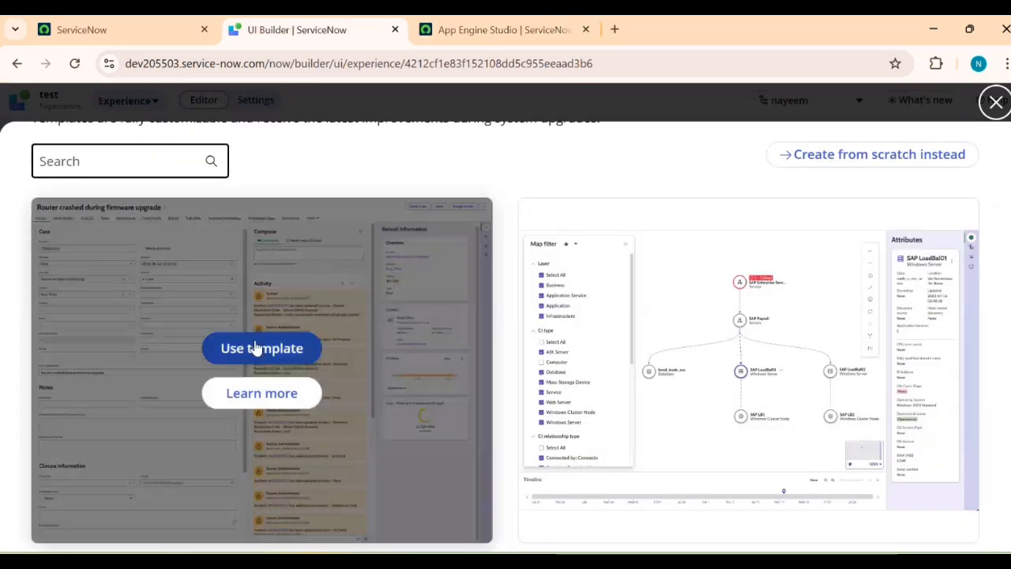
pyautogui.scroll(-9, 254, 348)
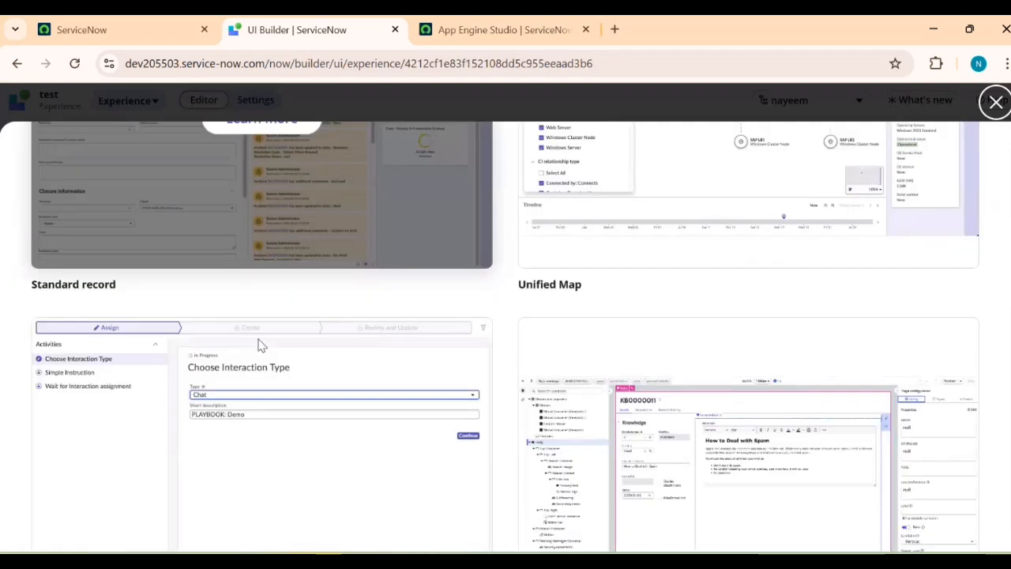
pyautogui.scroll(-2, 533, 381)
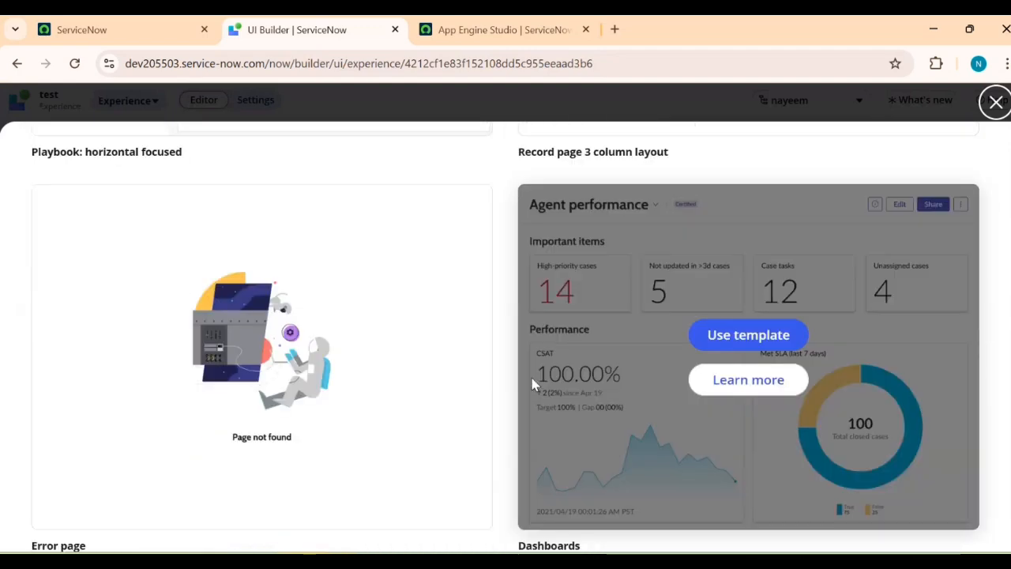
pyautogui.click(738, 336)
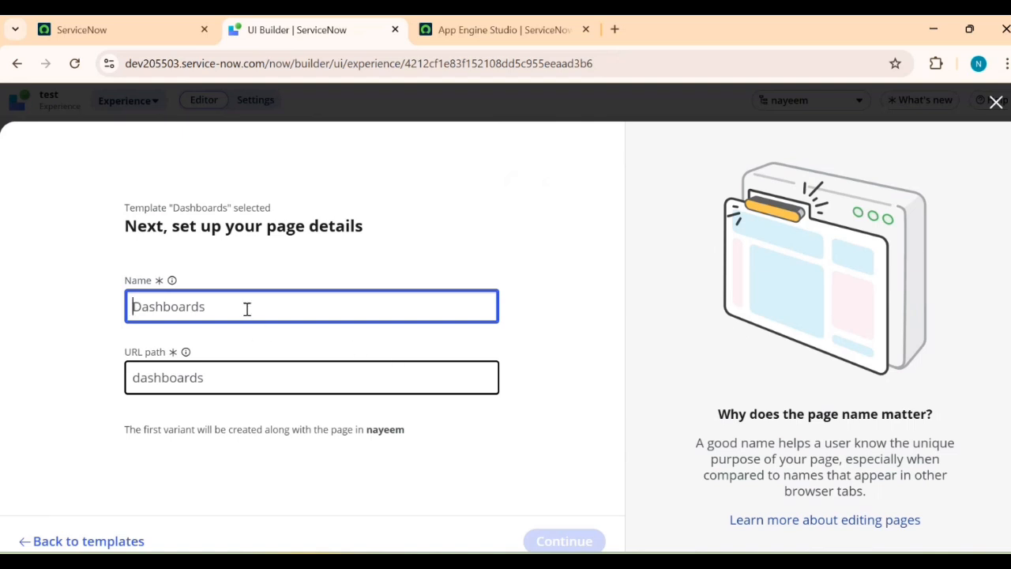
# Name the Dashboards-based page "test ns" and continue to the review of its URL parameters
pyautogui.write('test ns')
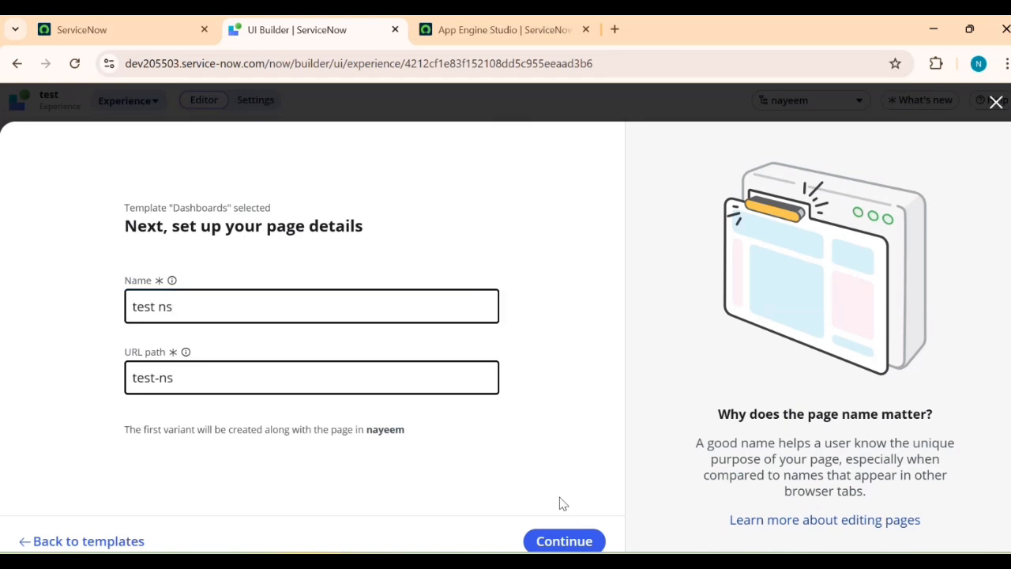
pyautogui.click(563, 542)
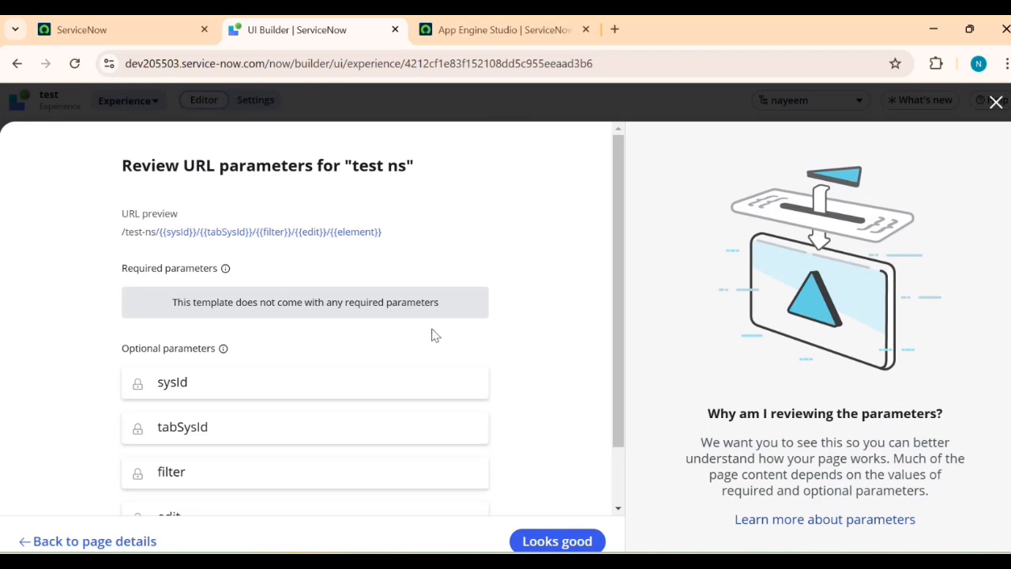
# Accept the template's optional URL parameters and create the page with a Default variant that has no audience or condition
pyautogui.scroll(-2, 401, 395)
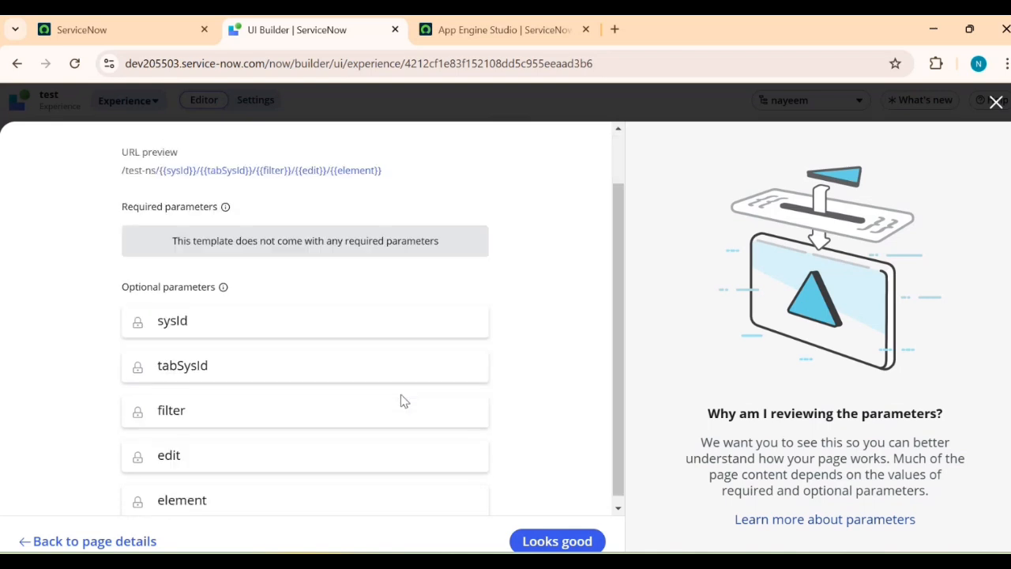
pyautogui.click(533, 542)
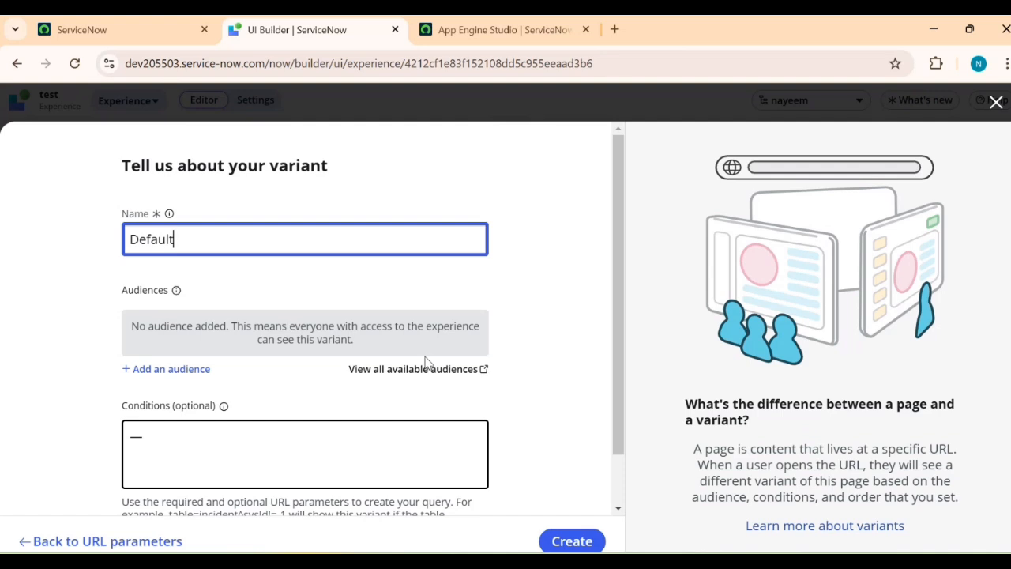
pyautogui.scroll(-2, 538, 474)
pyautogui.click(564, 540)
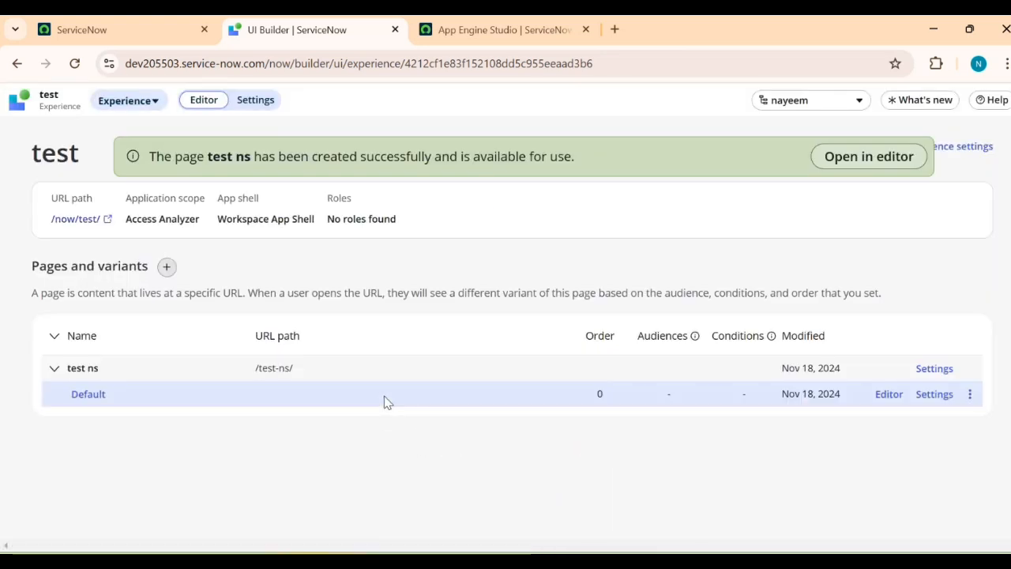
# Open the Default variant of "test ns" in the editor and compare its Dashboards layout with the blank "ns page"
pyautogui.click(91, 395)
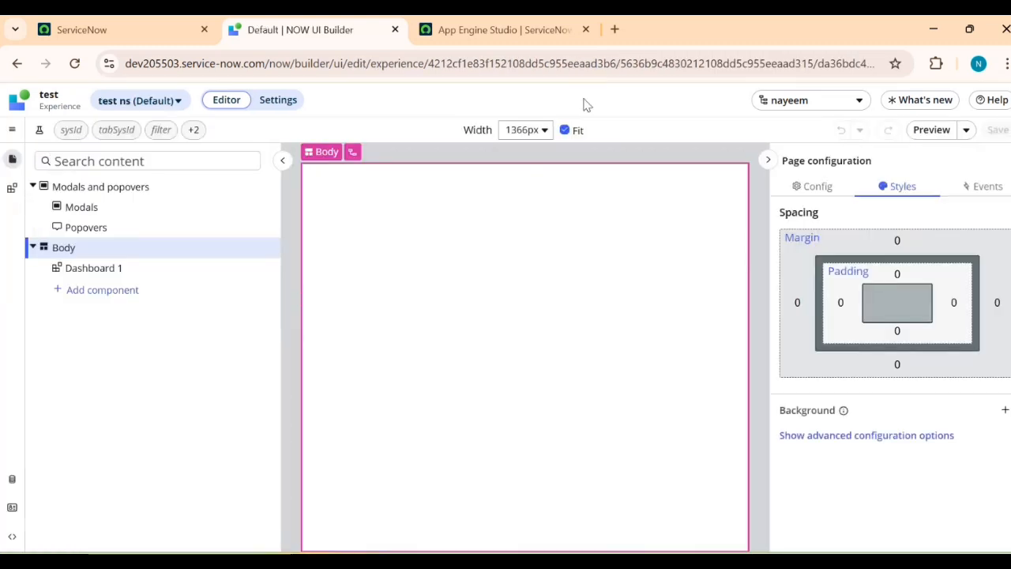
pyautogui.click(500, 36)
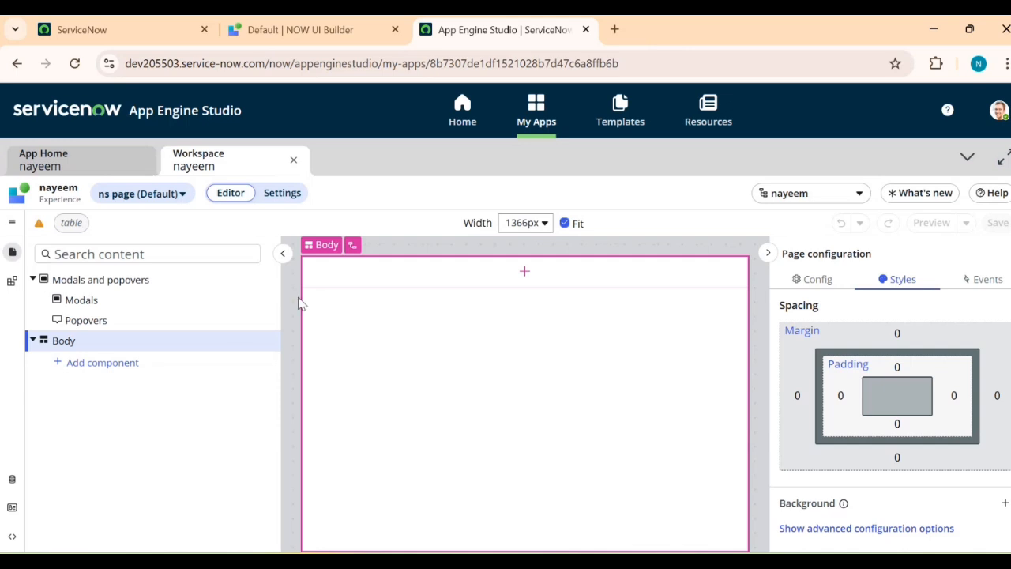
pyautogui.click(300, 29)
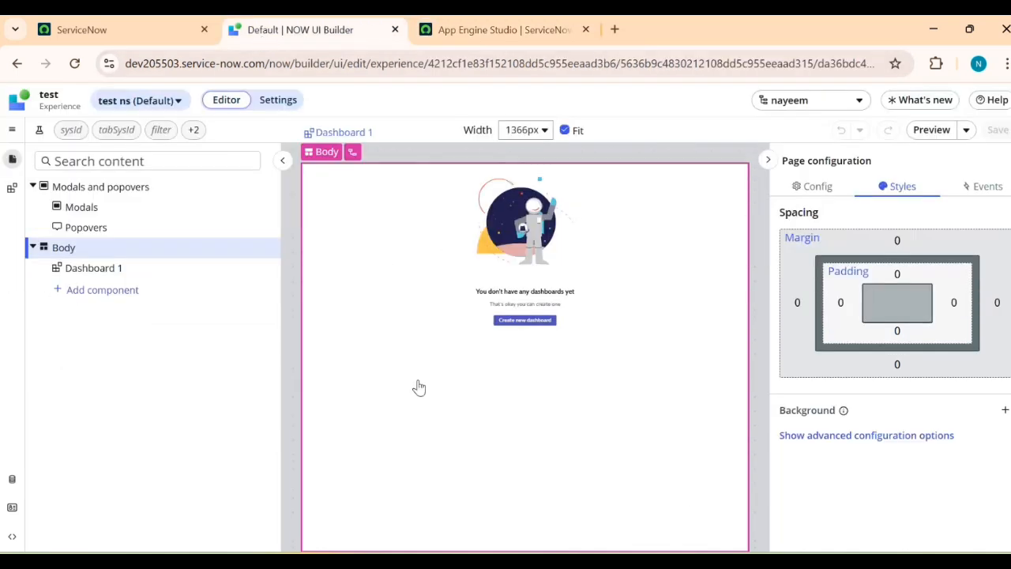
# Switch to App Engine Studio, reopen the app listed under Your apps from the home page and dismiss the Add data guide
pyautogui.click(504, 35)
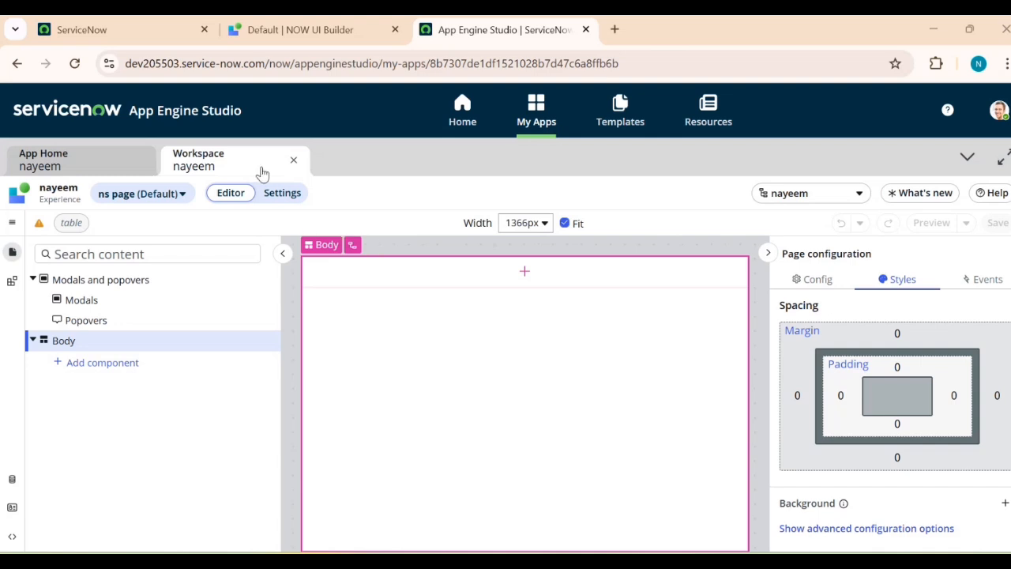
pyautogui.click(458, 115)
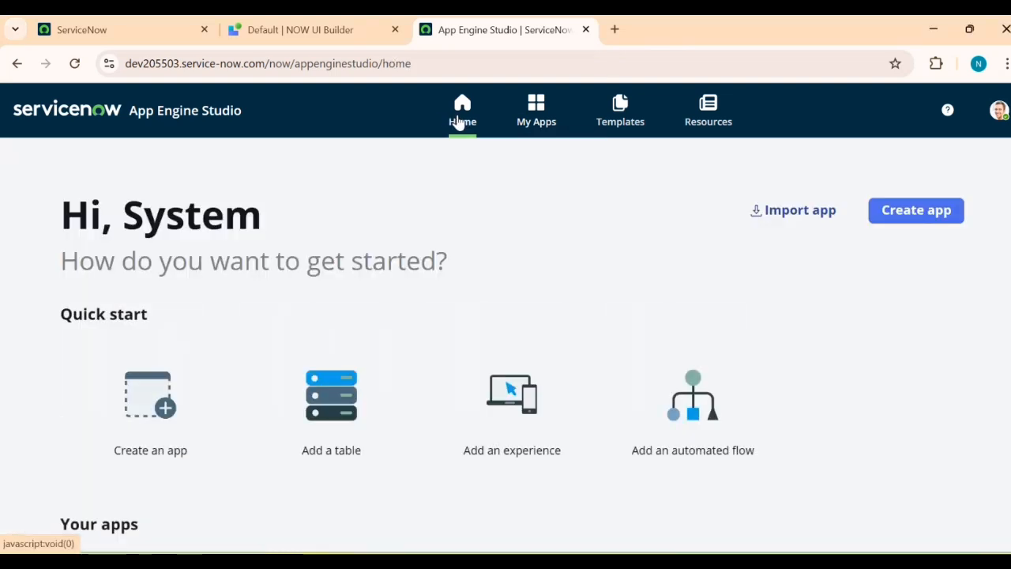
pyautogui.scroll(-4, 89, 389)
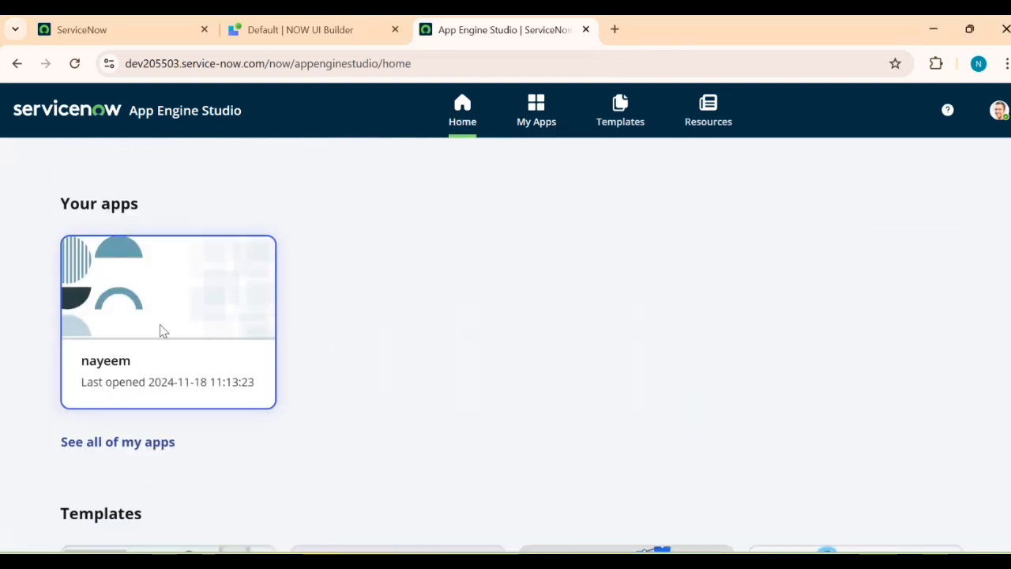
pyautogui.click(160, 332)
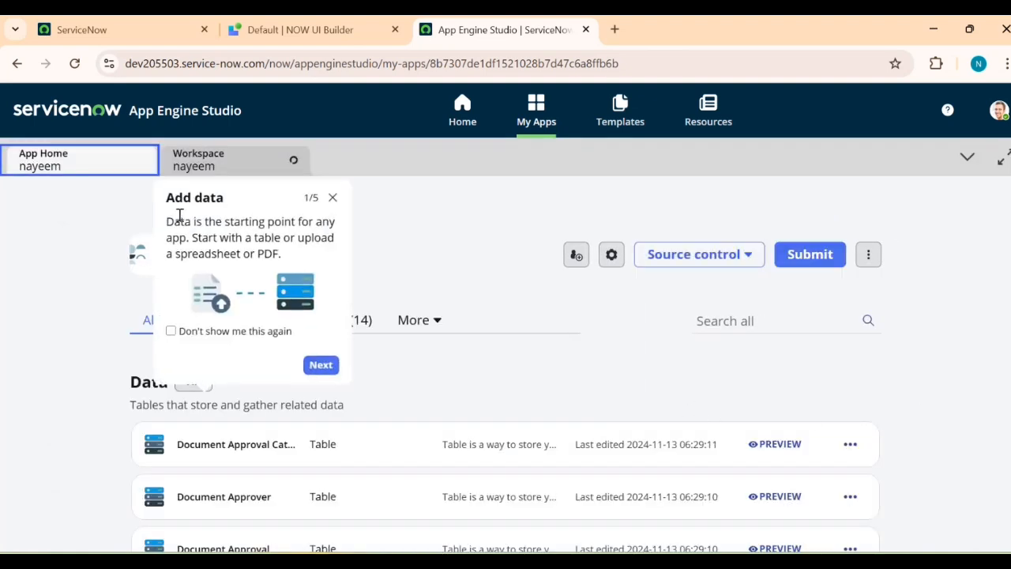
pyautogui.click(334, 198)
# List all of the app's experiences and open the Workspace experience for editing
pyautogui.scroll(-4, 326, 347)
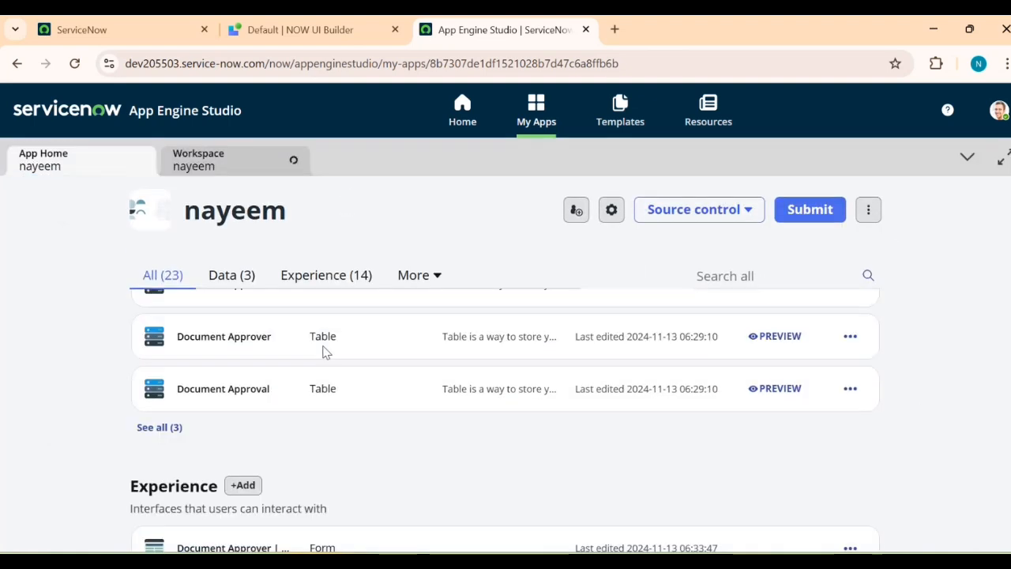
pyautogui.scroll(-3, 196, 420)
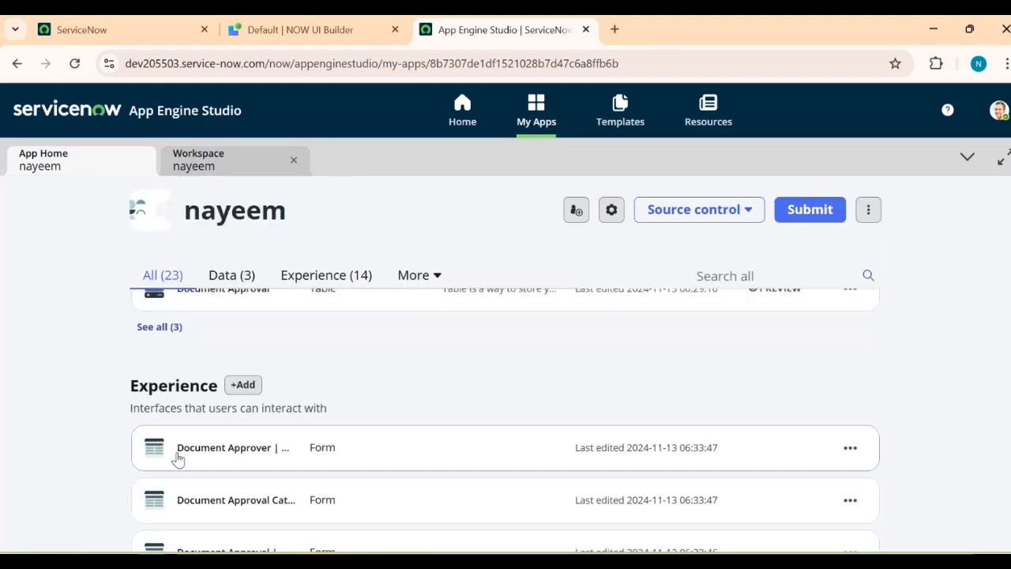
pyautogui.scroll(-1, 178, 460)
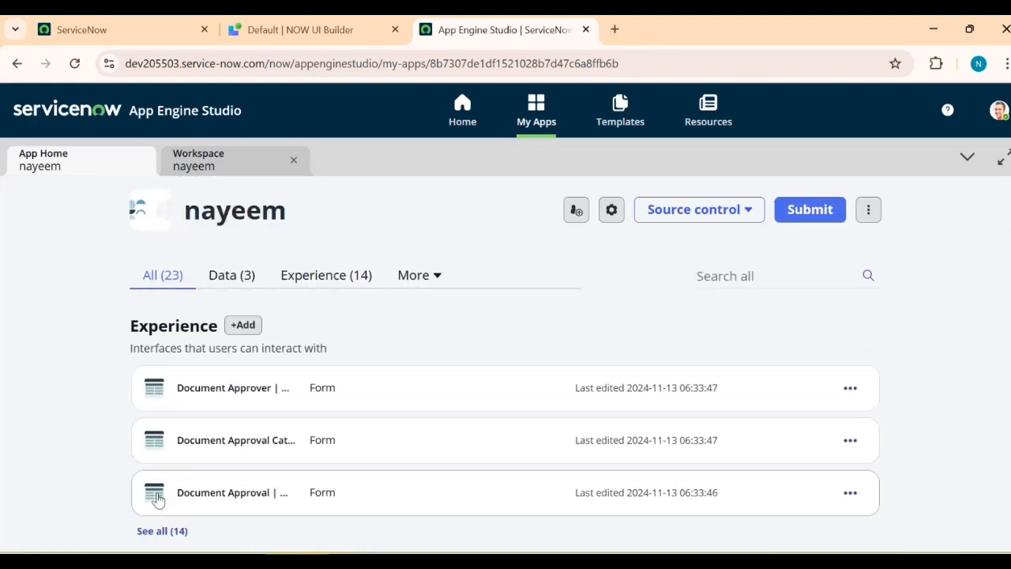
pyautogui.click(161, 534)
pyautogui.scroll(-3, 266, 444)
pyautogui.scroll(-2, 268, 445)
pyautogui.scroll(2, 269, 443)
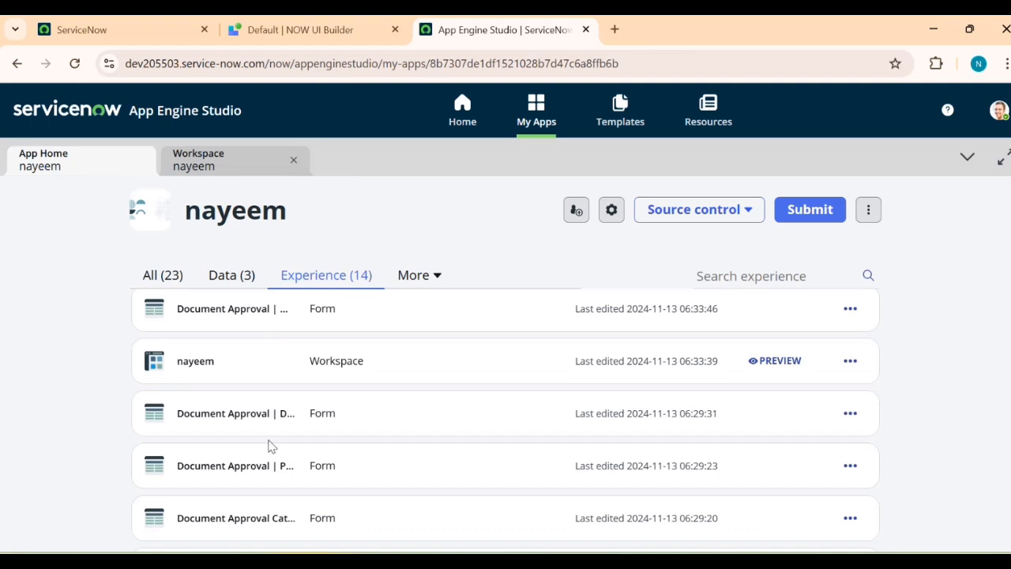
pyautogui.click(850, 362)
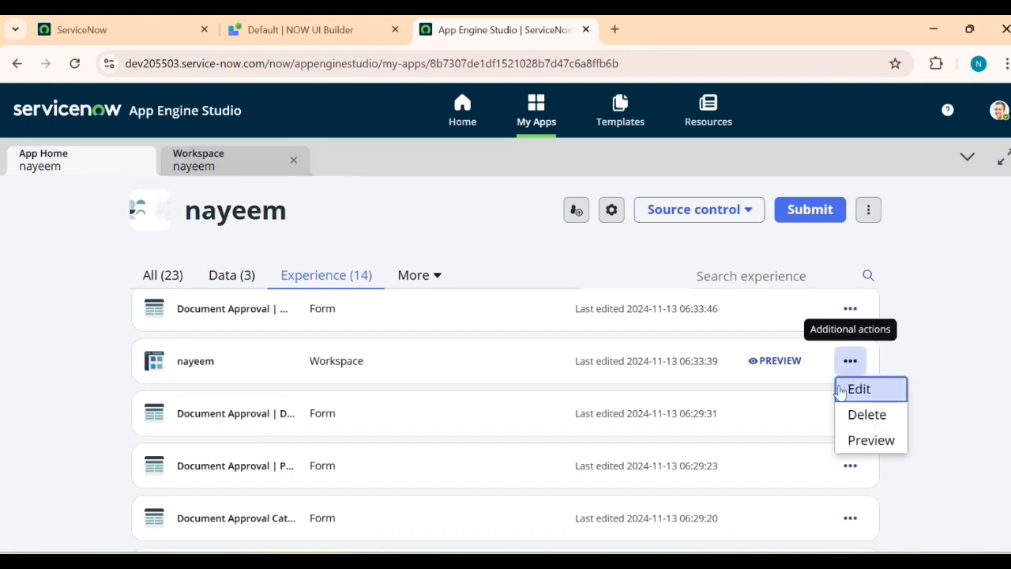
pyautogui.click(842, 388)
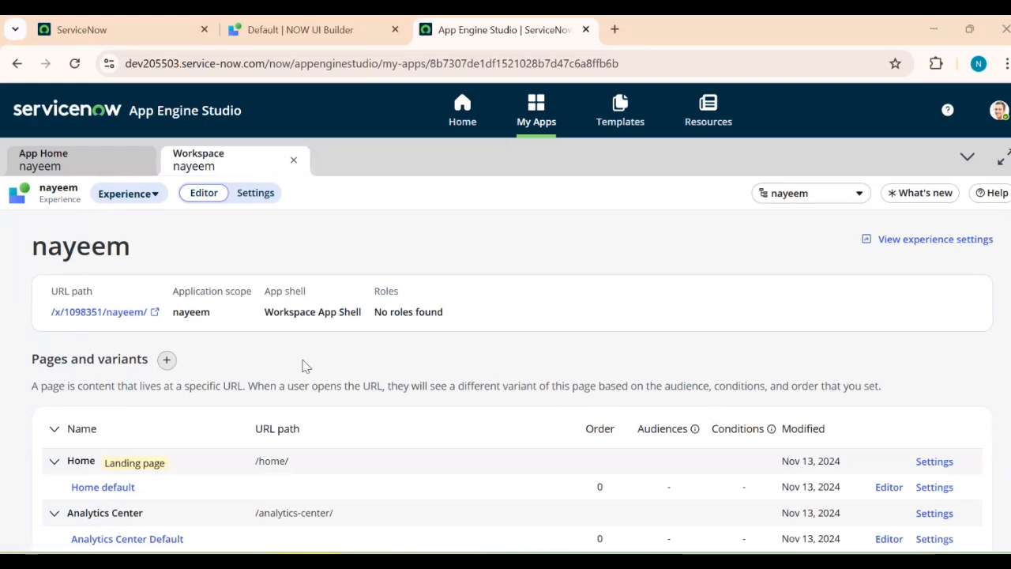
# Find "ns page" among the pages and variants and start duplicating its Default variant
pyautogui.scroll(-3, 237, 388)
pyautogui.scroll(-3, 222, 424)
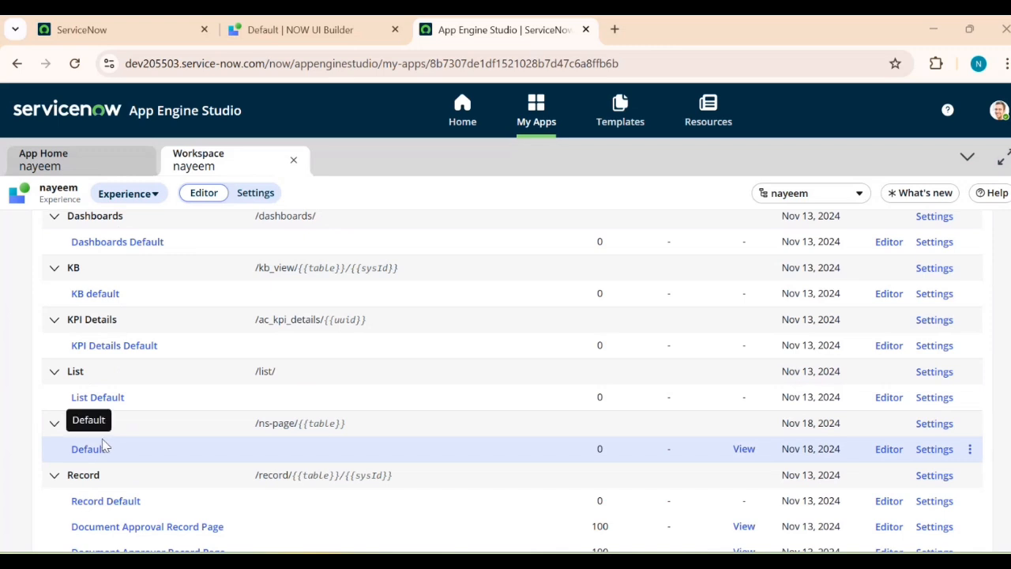
pyautogui.click(54, 424)
pyautogui.click(53, 424)
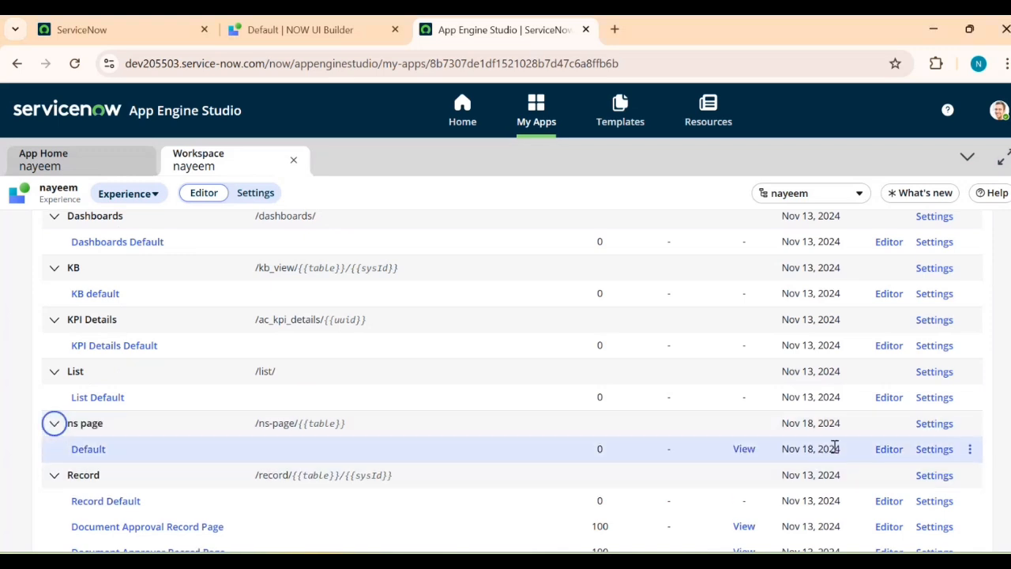
pyautogui.click(969, 449)
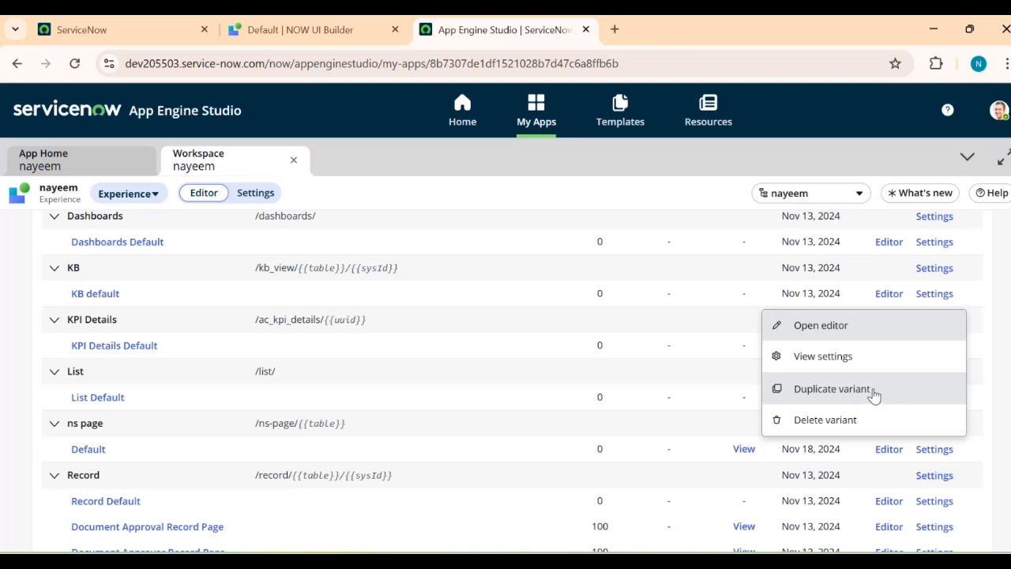
pyautogui.scroll(4, 225, 364)
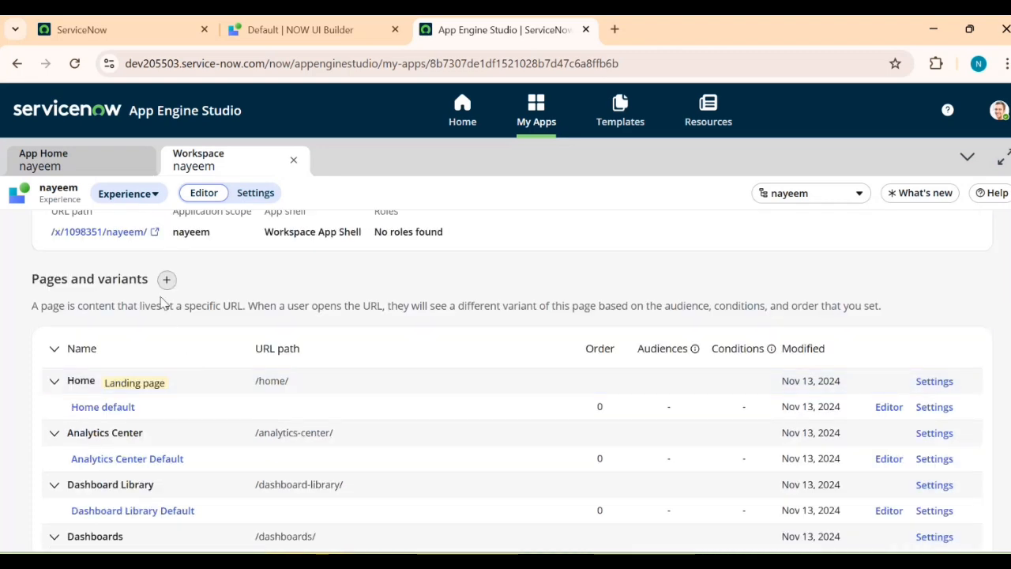
pyautogui.scroll(-4, 849, 435)
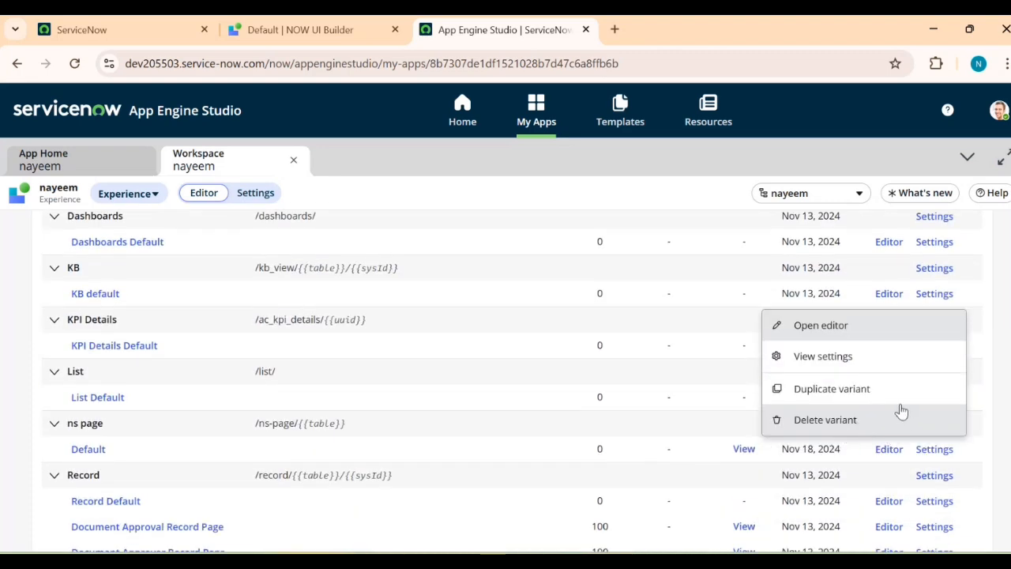
pyautogui.click(836, 392)
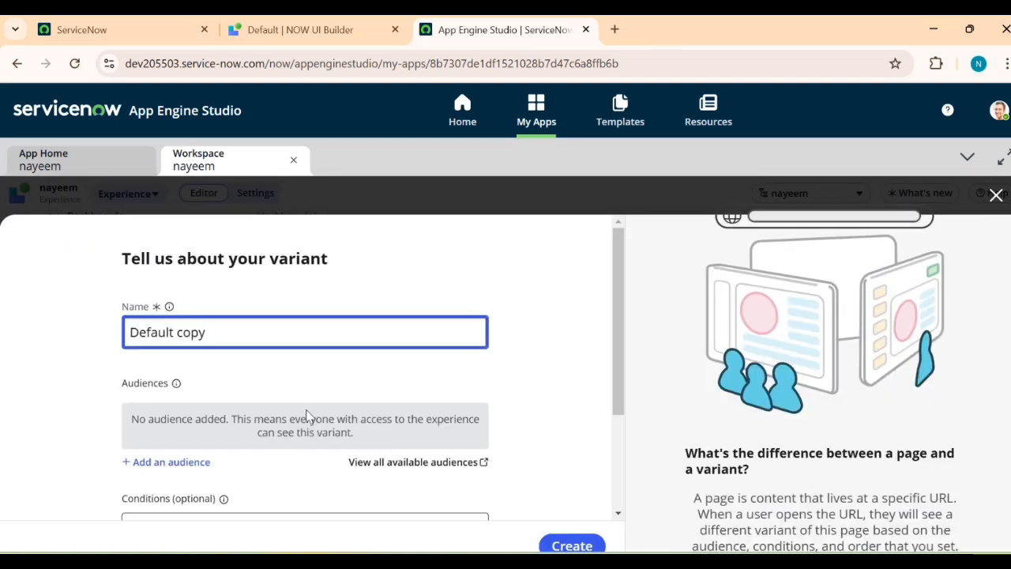
# Review the audience and condition of the duplicated variant and name it "v1"
pyautogui.scroll(-2, 264, 371)
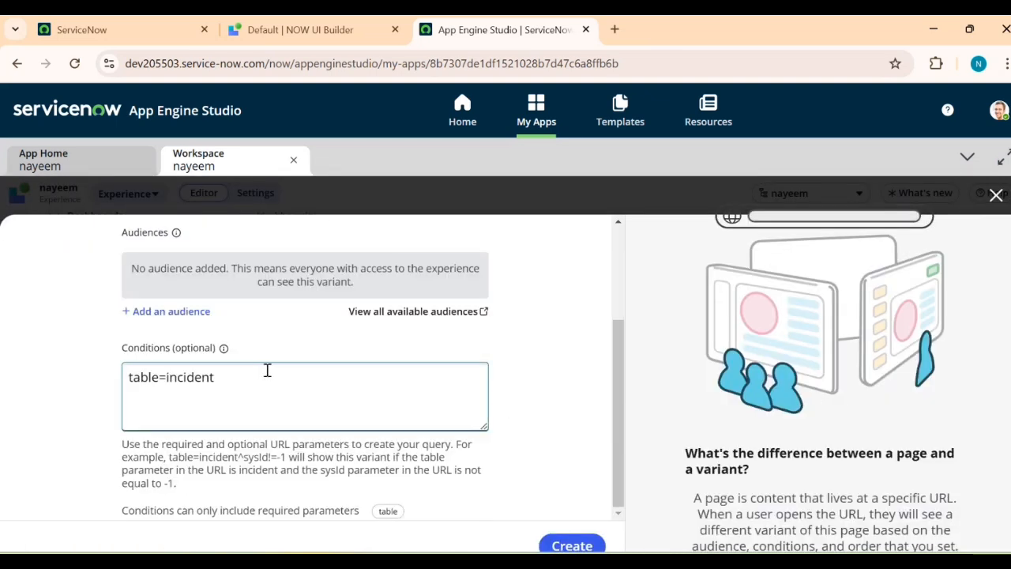
pyautogui.scroll(2, 363, 462)
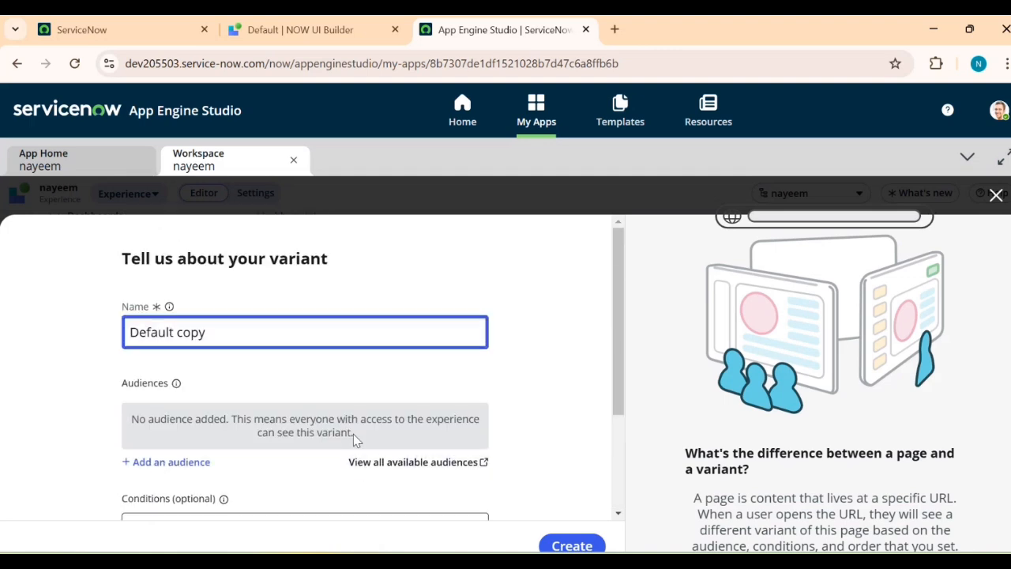
pyautogui.moveTo(205, 332); pyautogui.dragTo(130, 328)
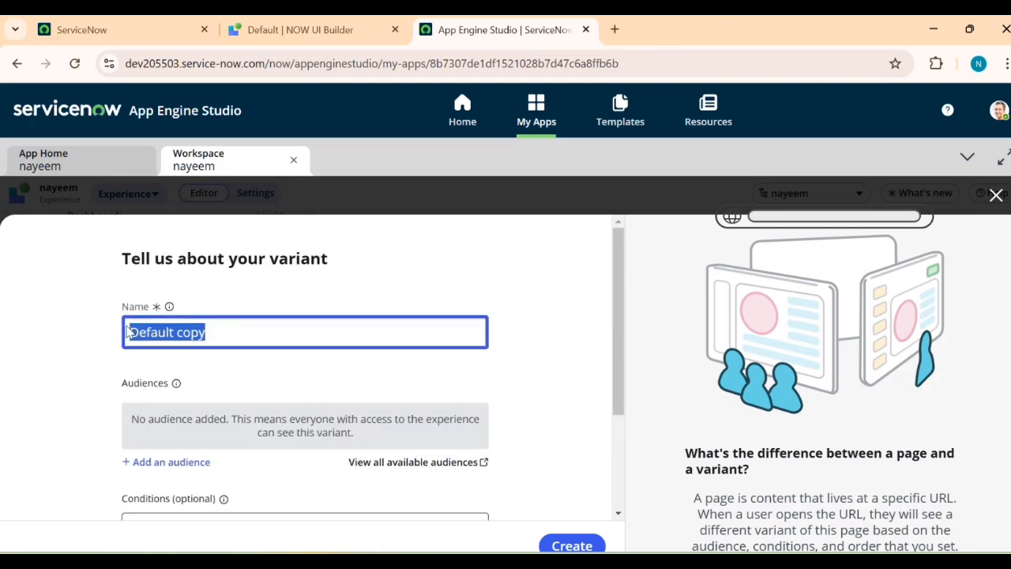
pyautogui.press('BackSpace')
pyautogui.click(533, 314)
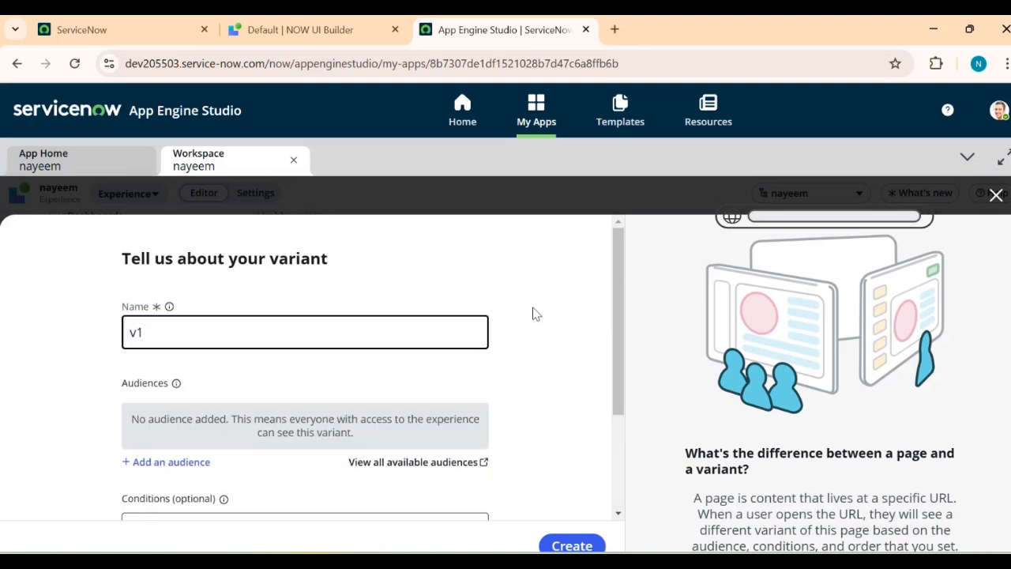
# Switch to Notepad, add the line "Variant" below "Starter experiences" in the UI Builder Pages notes, and return to the variant form
pyautogui.click(638, 562)
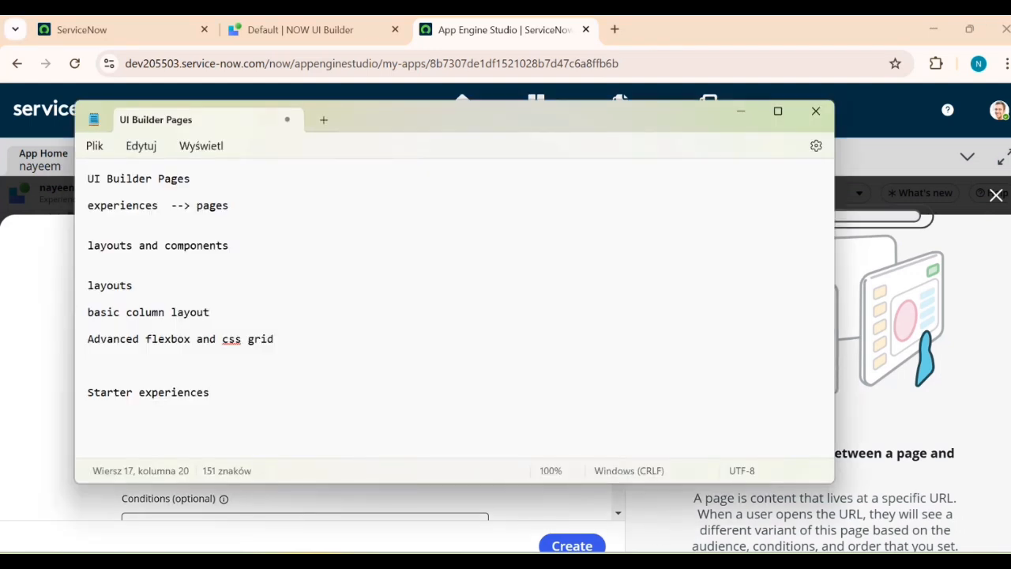
pyautogui.click(639, 561)
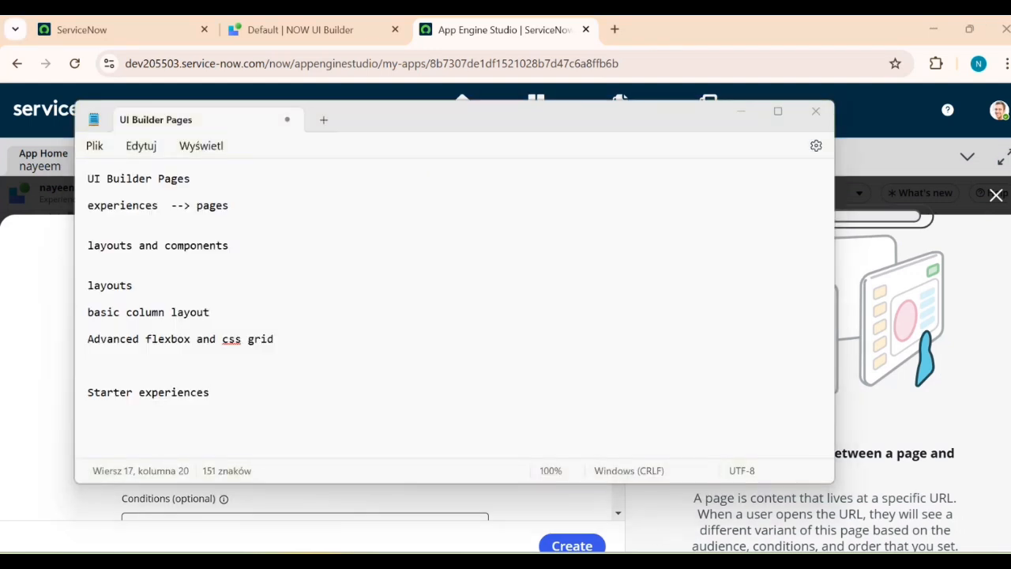
pyautogui.click(266, 425)
pyautogui.press('Return')
pyautogui.press('Return')
pyautogui.write('Va')
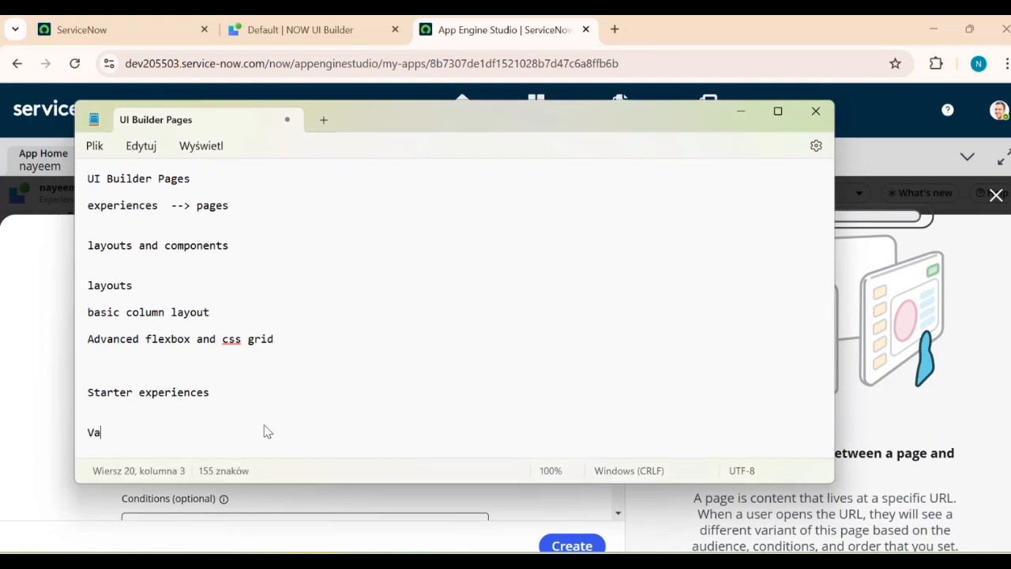
pyautogui.write('riant')
pyautogui.press('Return')
pyautogui.press('Return')
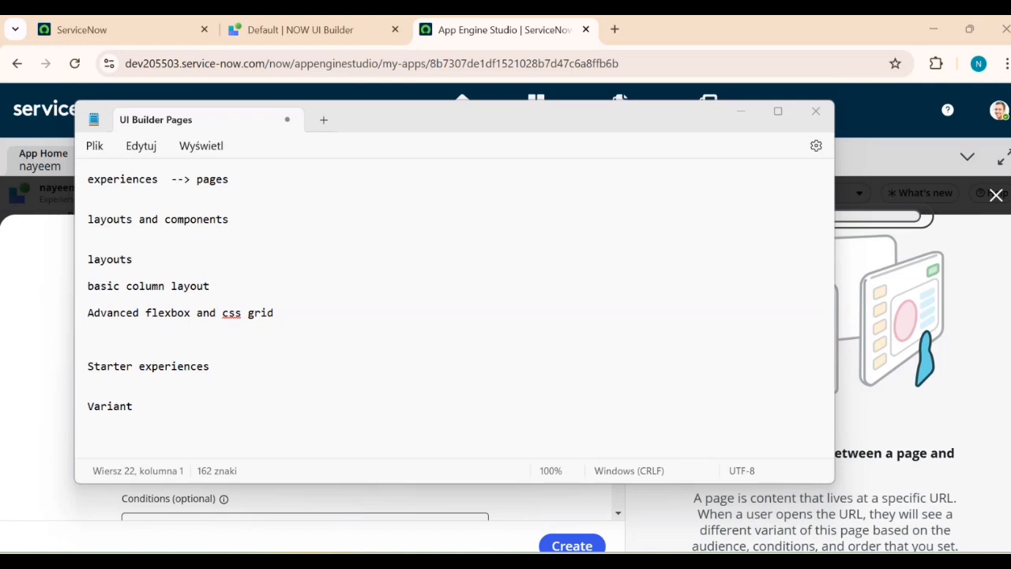
pyautogui.click(88, 433)
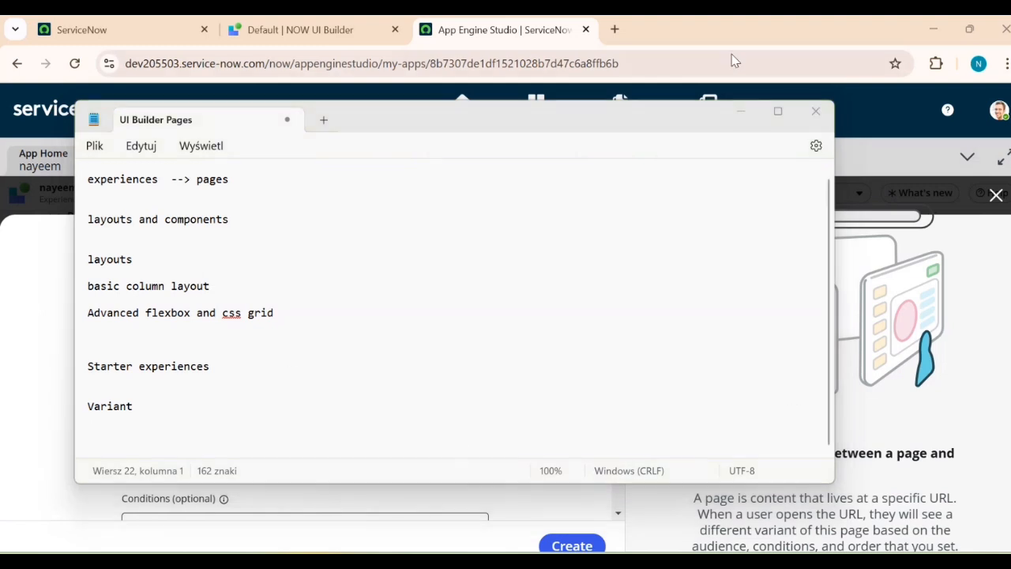
pyautogui.click(740, 113)
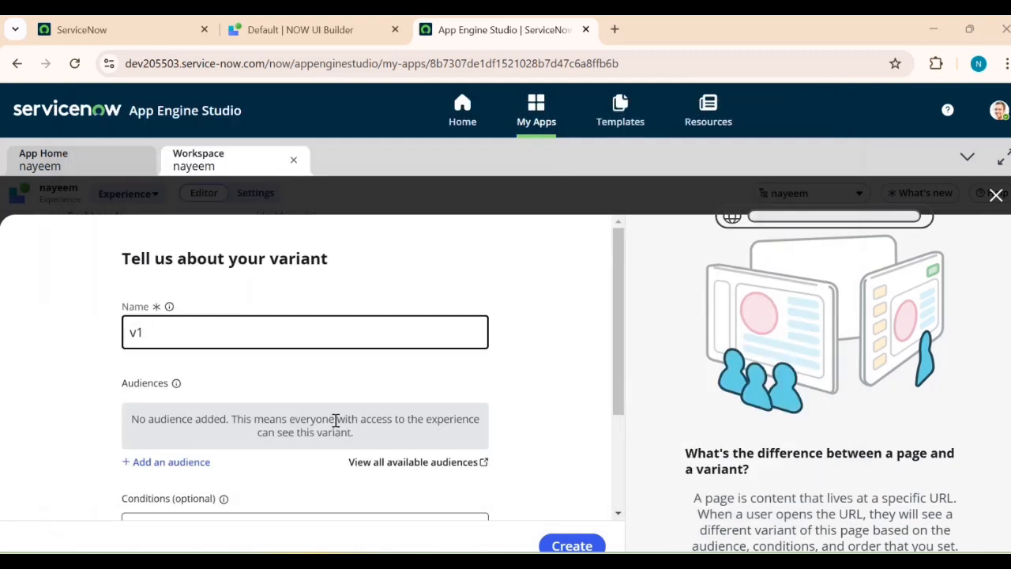
# Set the duplicated variant's name to "admin page"
pyautogui.click(174, 341)
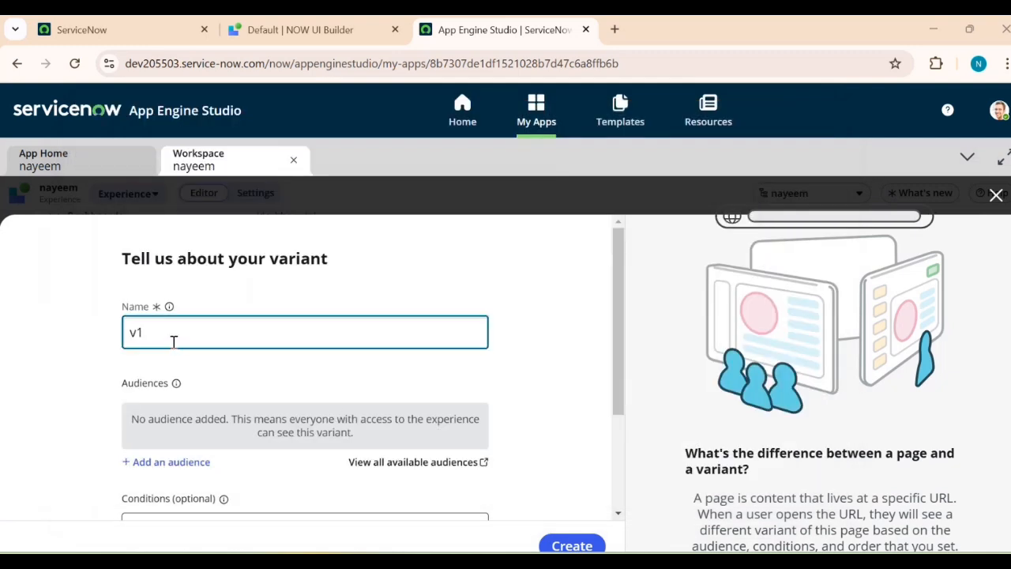
pyautogui.doubleClick(177, 339)
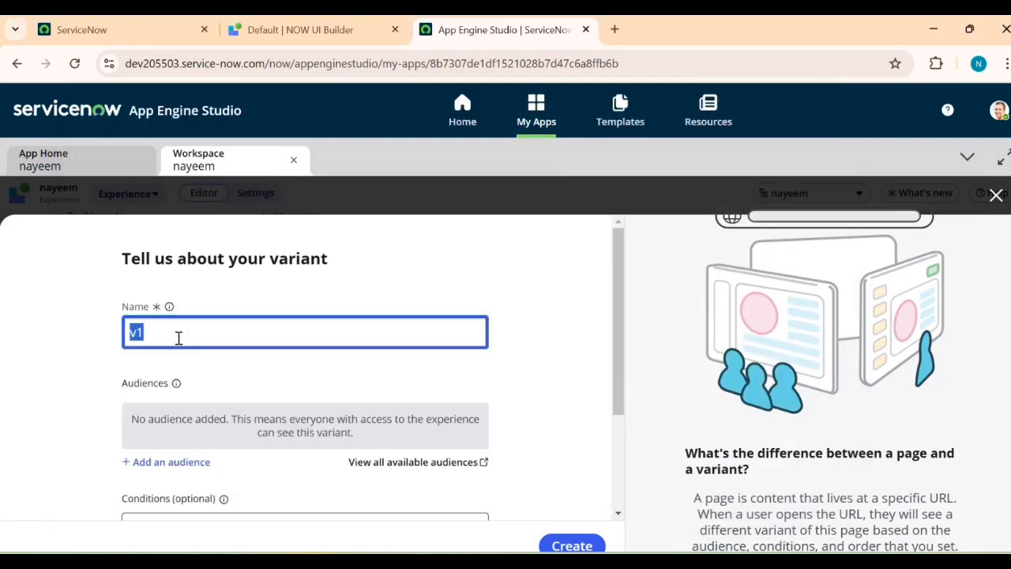
pyautogui.write('admin page')
pyautogui.scroll(-3, 255, 364)
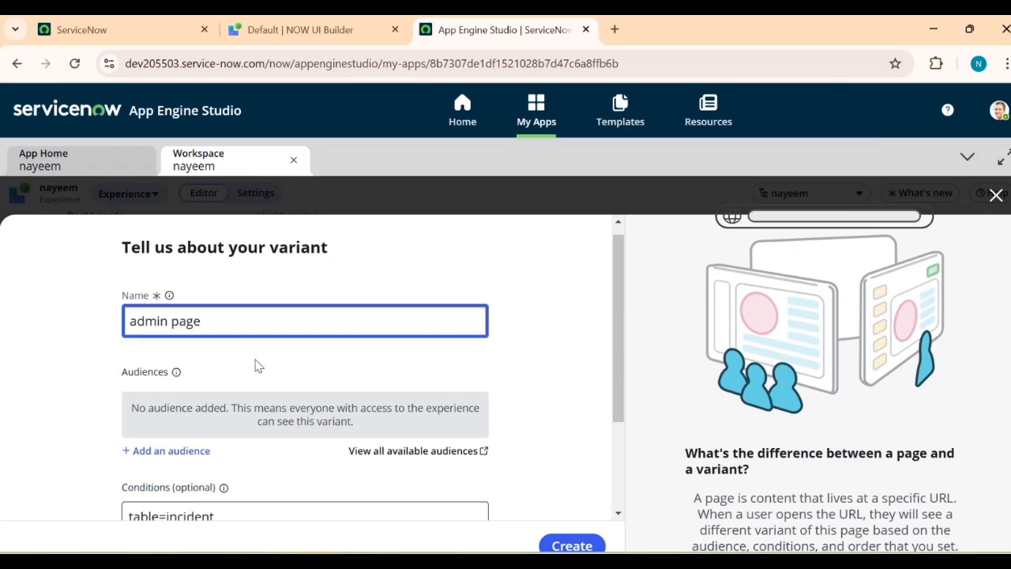
# Add the CMDB User audience to the admin page variant and create the variant with its table=incident condition
pyautogui.scroll(2, 257, 363)
pyautogui.scroll(1, 261, 366)
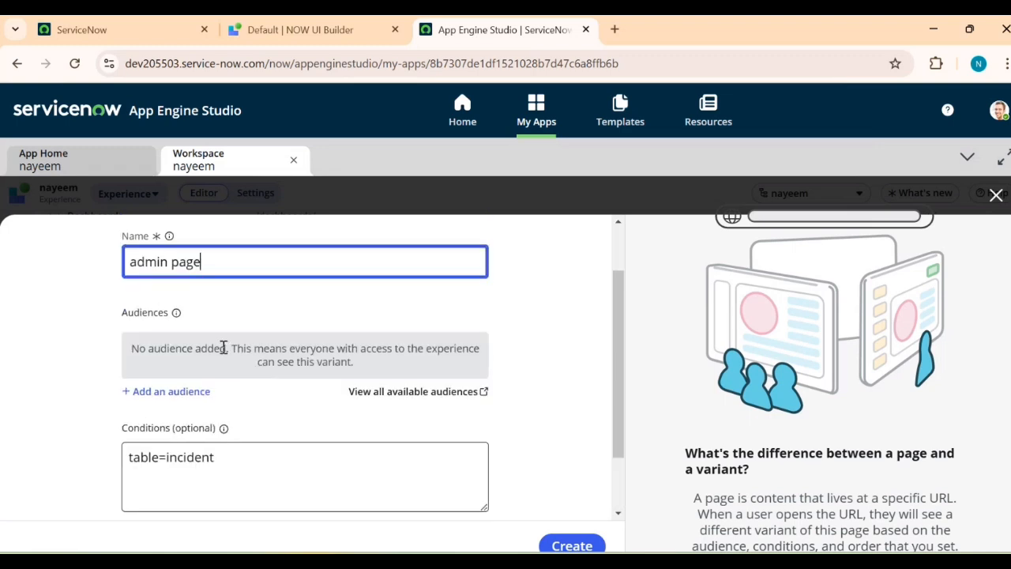
pyautogui.click(200, 394)
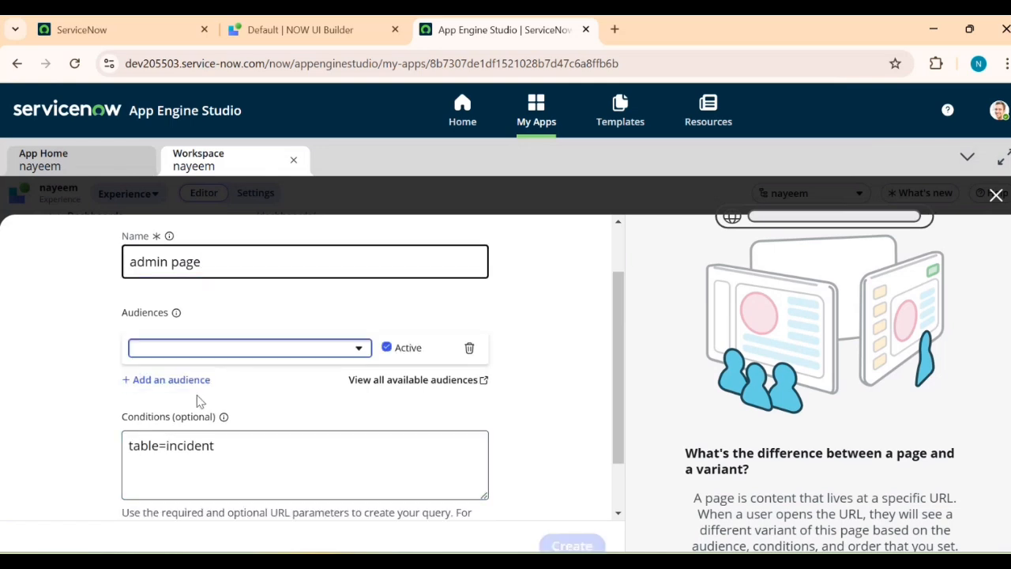
pyautogui.click(358, 350)
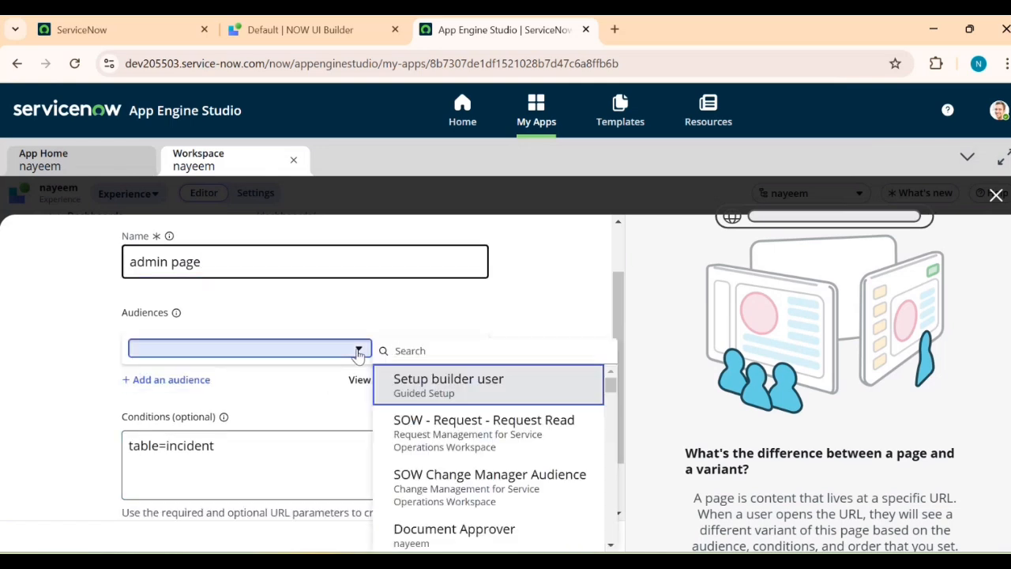
pyautogui.scroll(-2, 469, 413)
pyautogui.scroll(1, 474, 442)
pyautogui.scroll(-2, 480, 469)
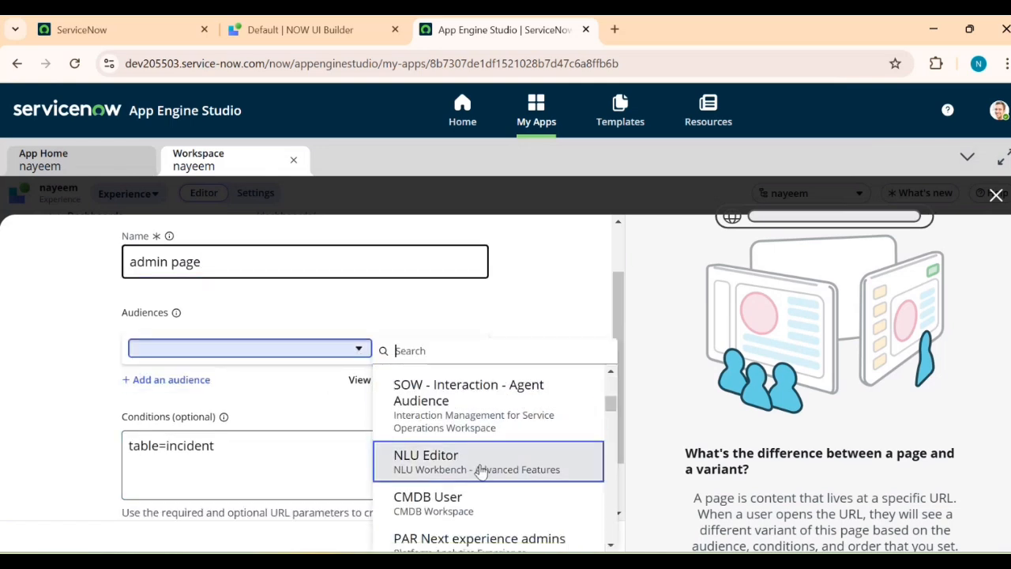
pyautogui.scroll(-2, 481, 470)
pyautogui.click(476, 431)
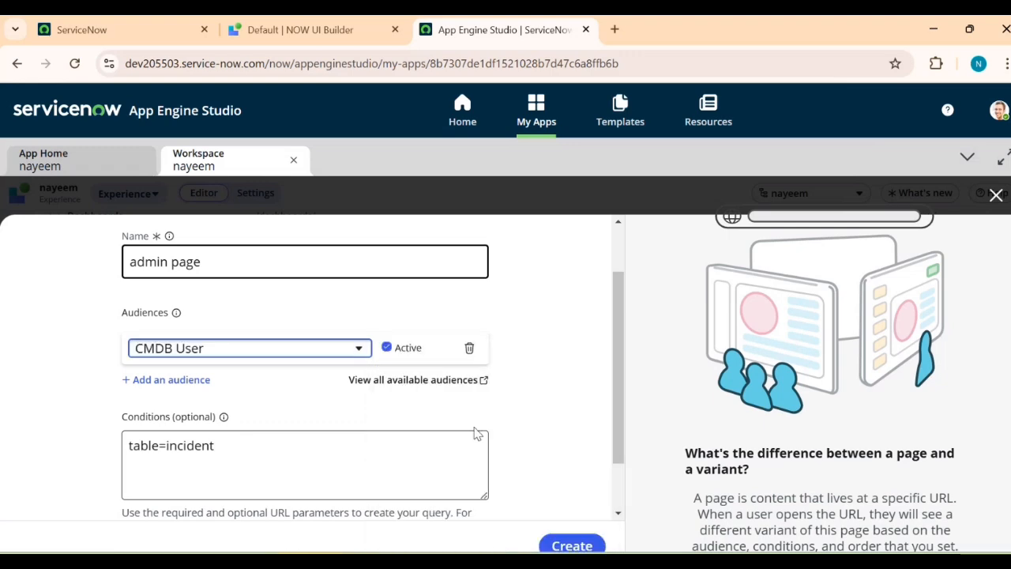
pyautogui.scroll(-2, 482, 443)
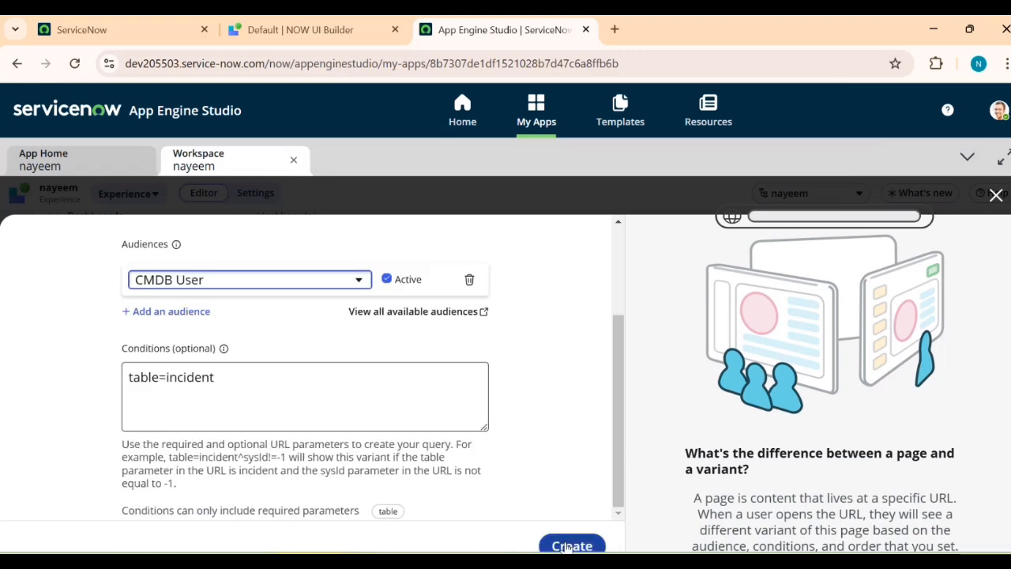
pyautogui.click(569, 545)
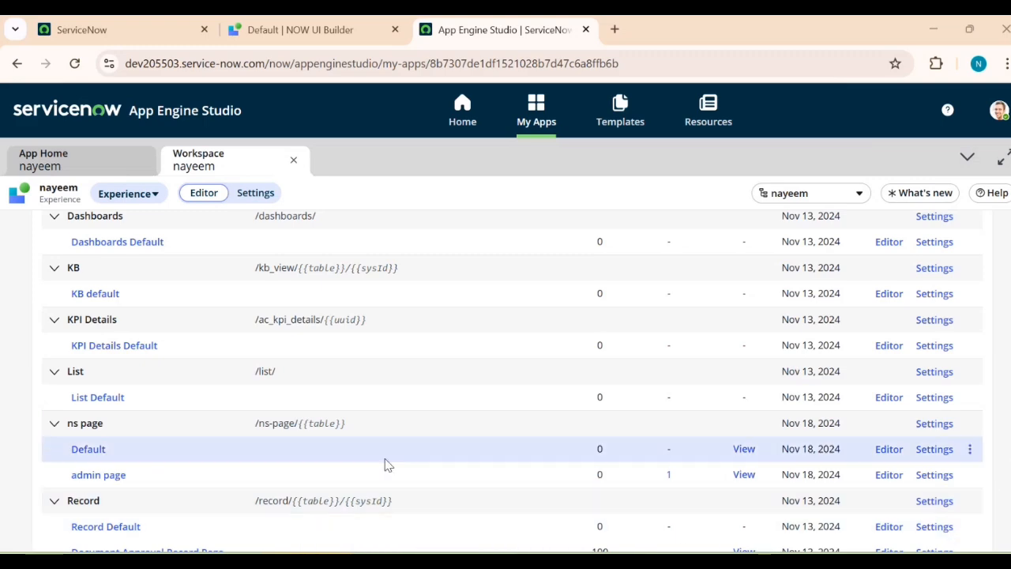
# Start a new page from scratch named "ascfADSFA" and continue past its page details
pyautogui.scroll(4, 79, 447)
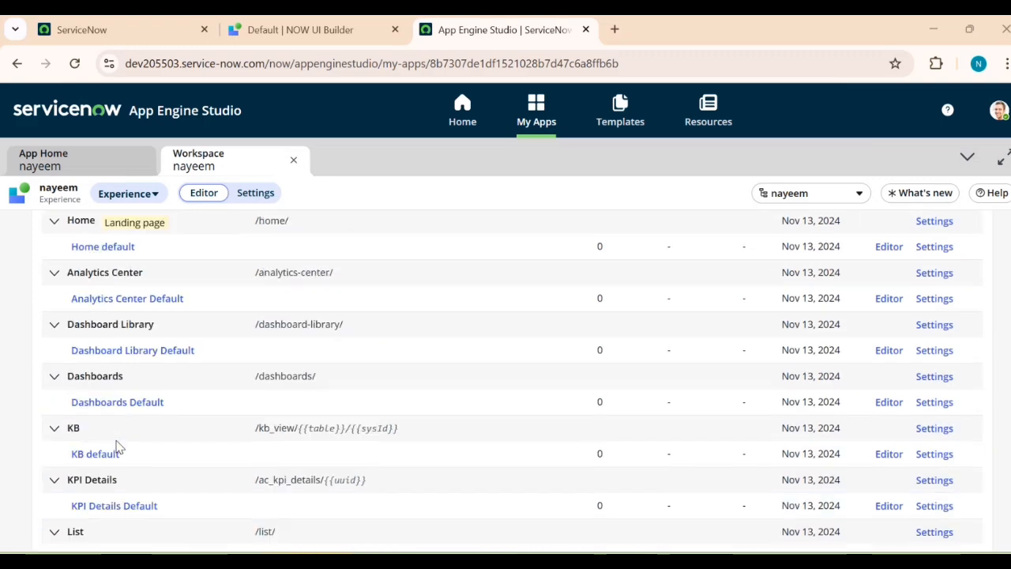
pyautogui.click(165, 360)
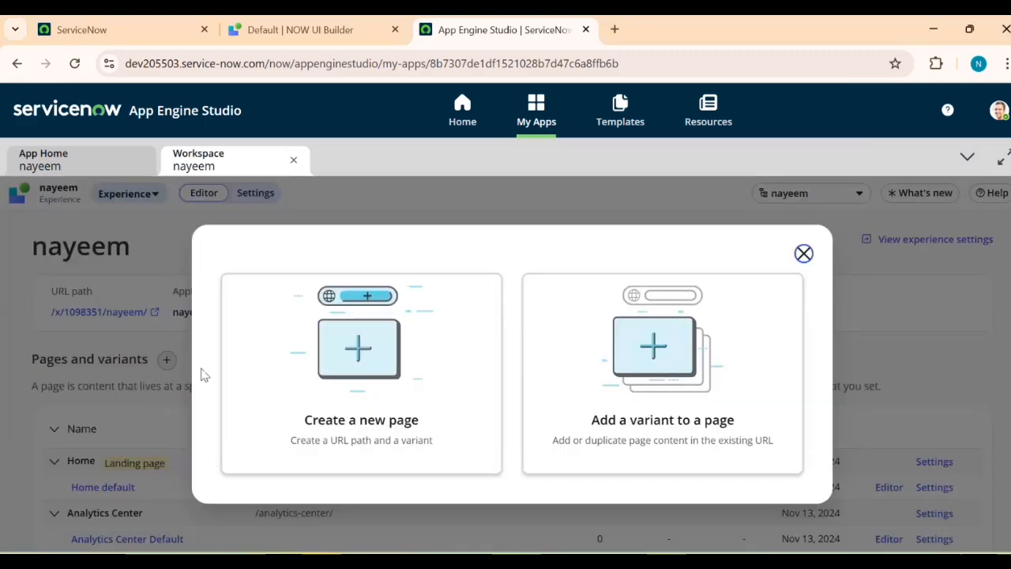
pyautogui.click(376, 375)
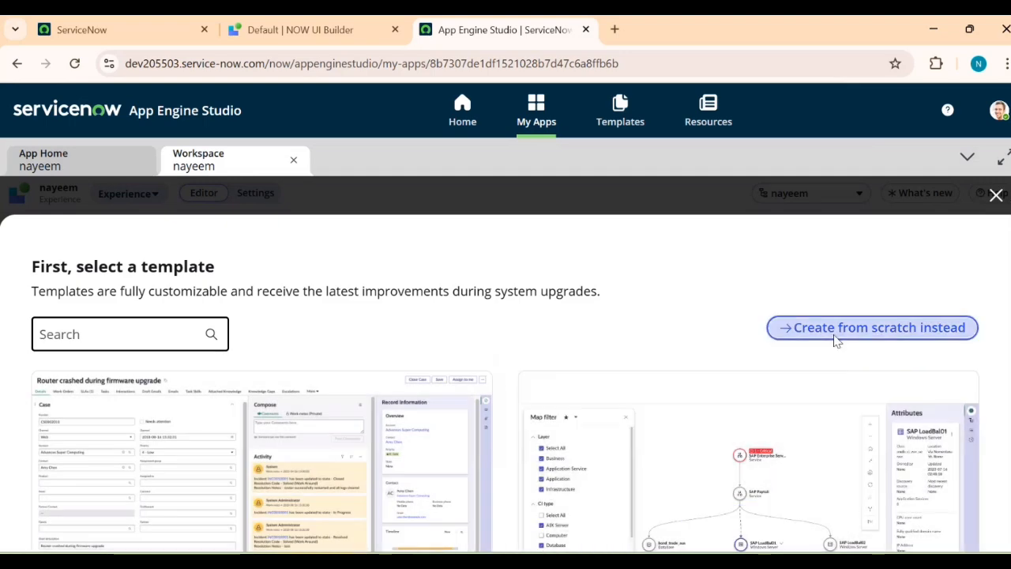
pyautogui.click(835, 332)
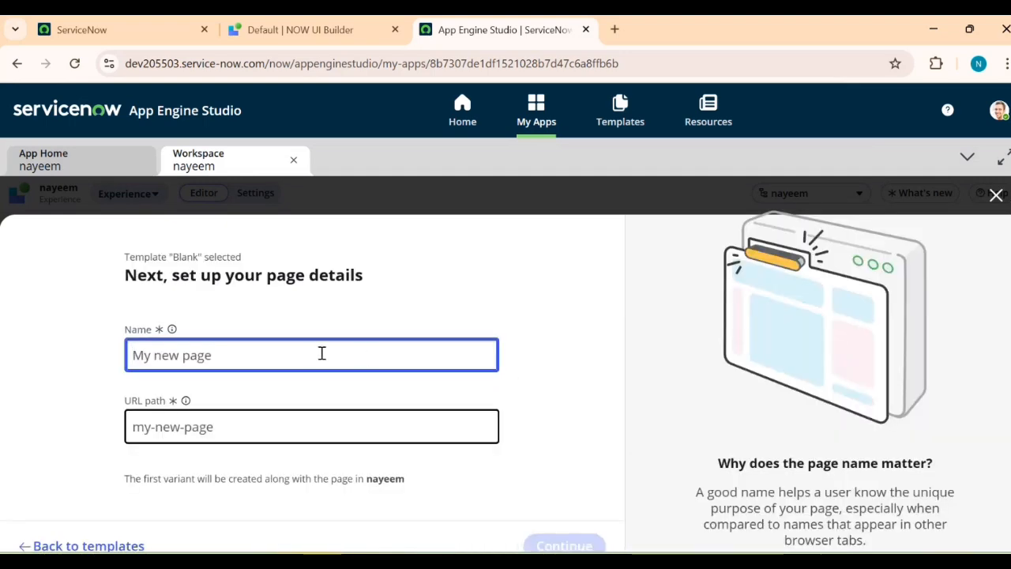
pyautogui.click(319, 351)
pyautogui.write('ascfADSFA')
pyautogui.click(553, 374)
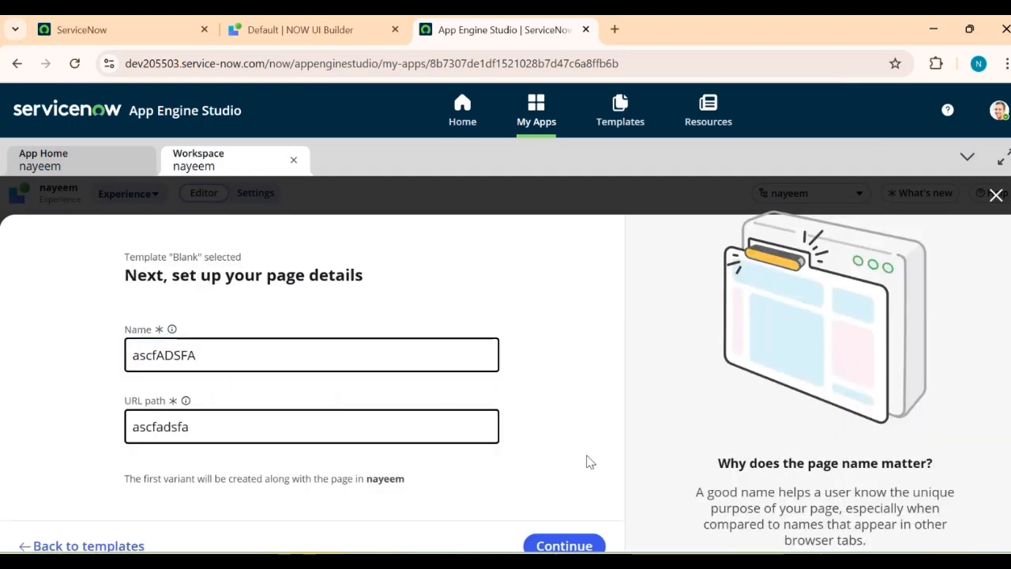
pyautogui.click(578, 546)
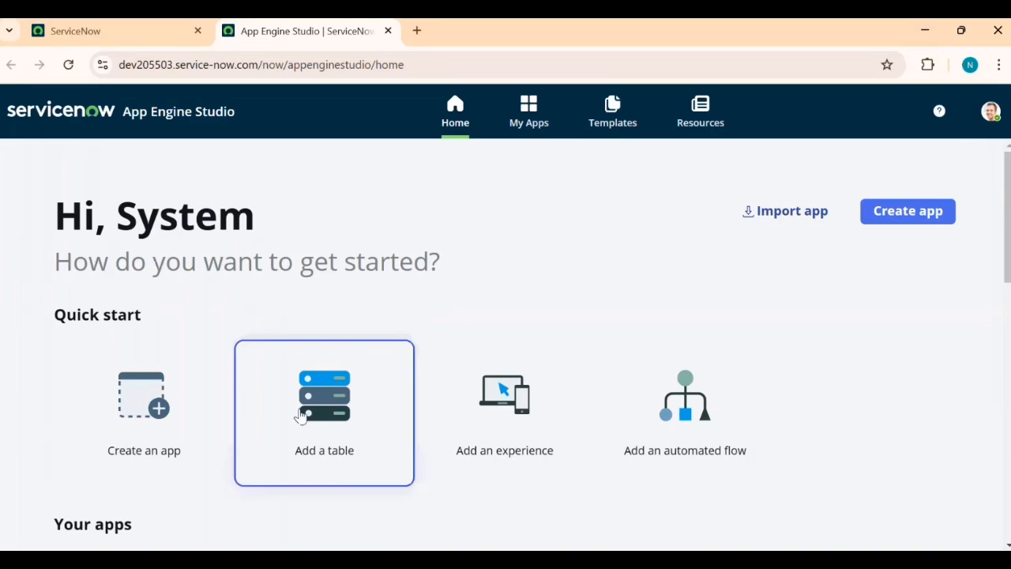
# Open the existing app from the App Engine Studio home page and dismiss its Add data introduction
pyautogui.scroll(-4, 305, 427)
pyautogui.click(149, 357)
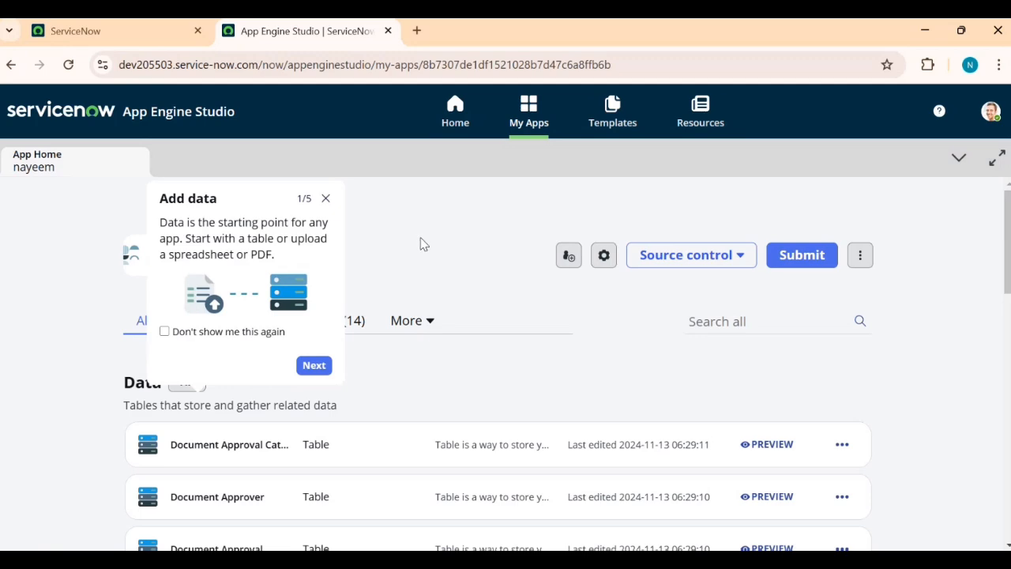
pyautogui.scroll(-2, 463, 346)
pyautogui.scroll(2, 474, 454)
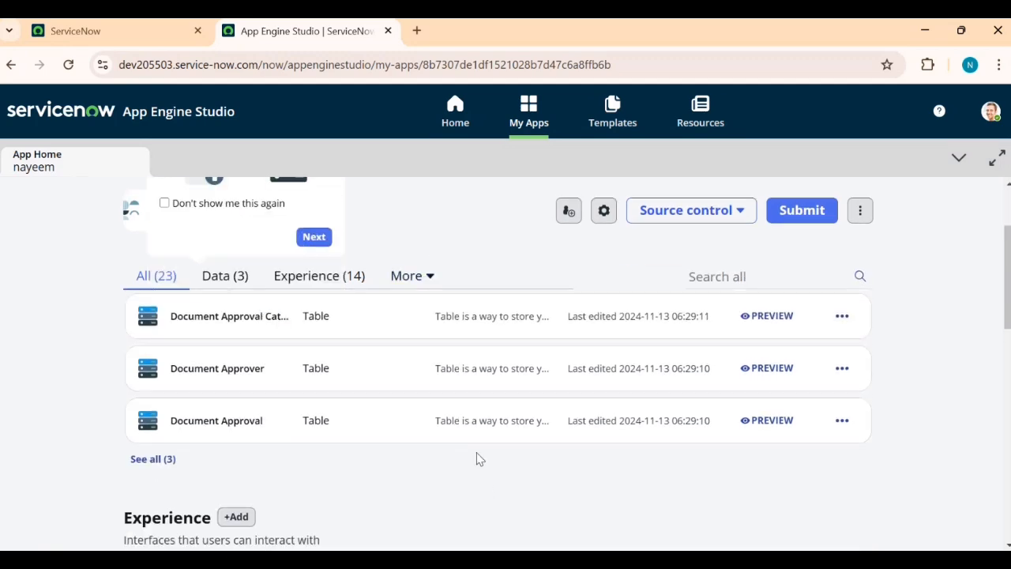
pyautogui.scroll(-2, 467, 446)
pyautogui.scroll(2, 467, 448)
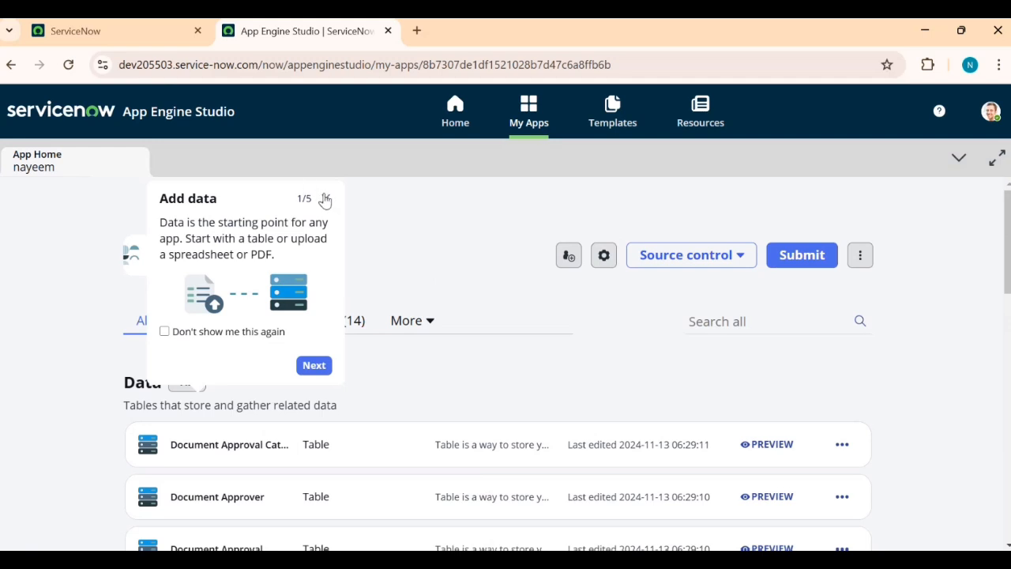
pyautogui.click(325, 198)
# Show all of the app's experience items and open its Workspace experience for editing
pyautogui.scroll(-3, 409, 359)
pyautogui.scroll(-3, 387, 431)
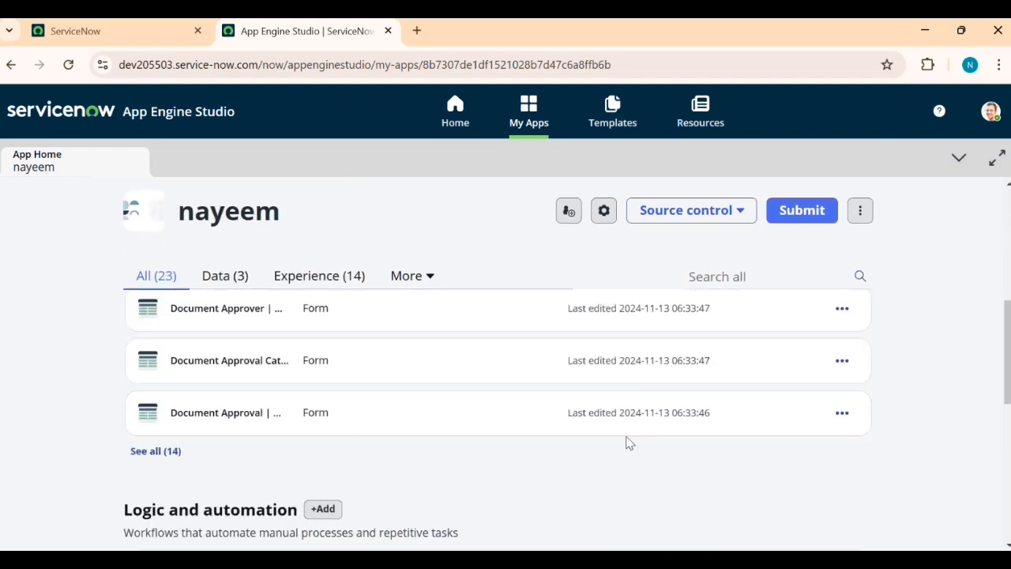
pyautogui.click(158, 452)
pyautogui.scroll(-3, 229, 456)
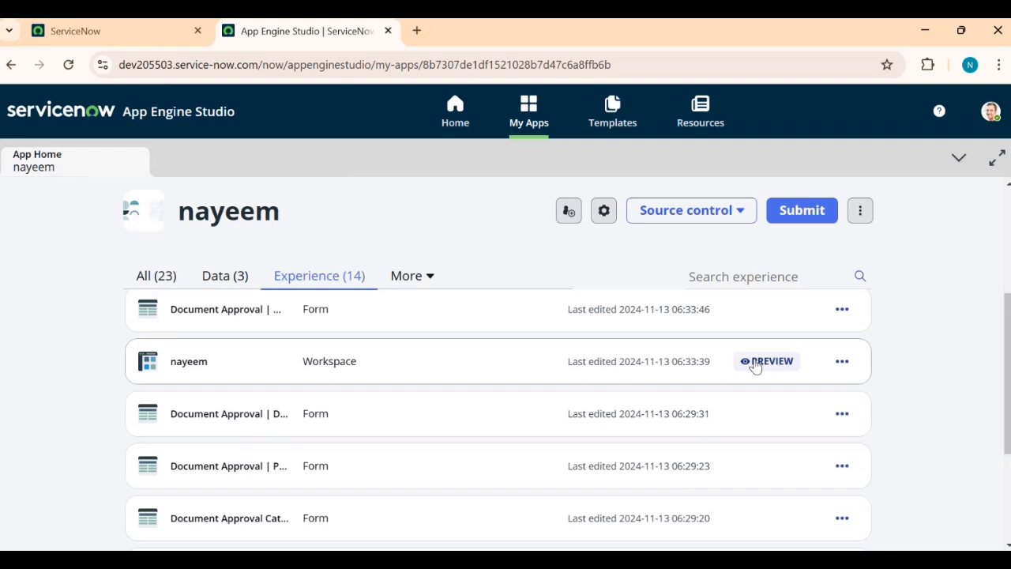
pyautogui.click(841, 363)
pyautogui.click(839, 388)
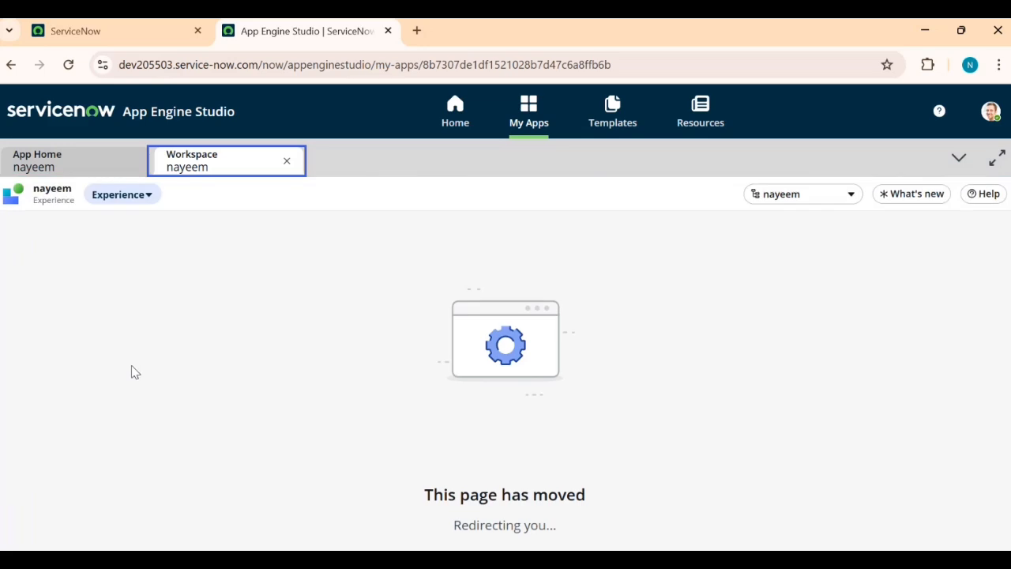
# Open the "admin page" variant of "ns page" in the page editor
pyautogui.scroll(-3, 140, 404)
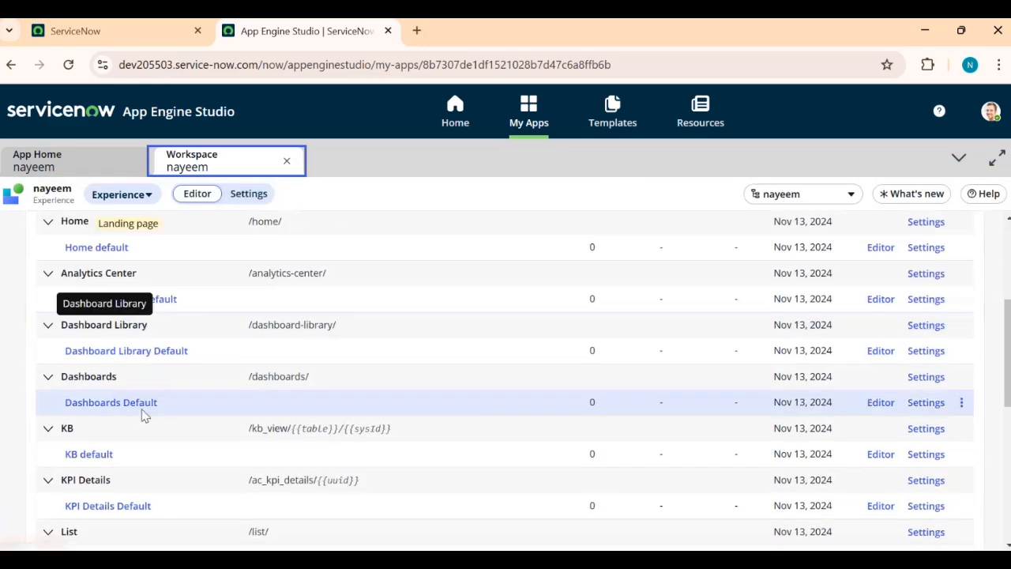
pyautogui.scroll(-3, 142, 415)
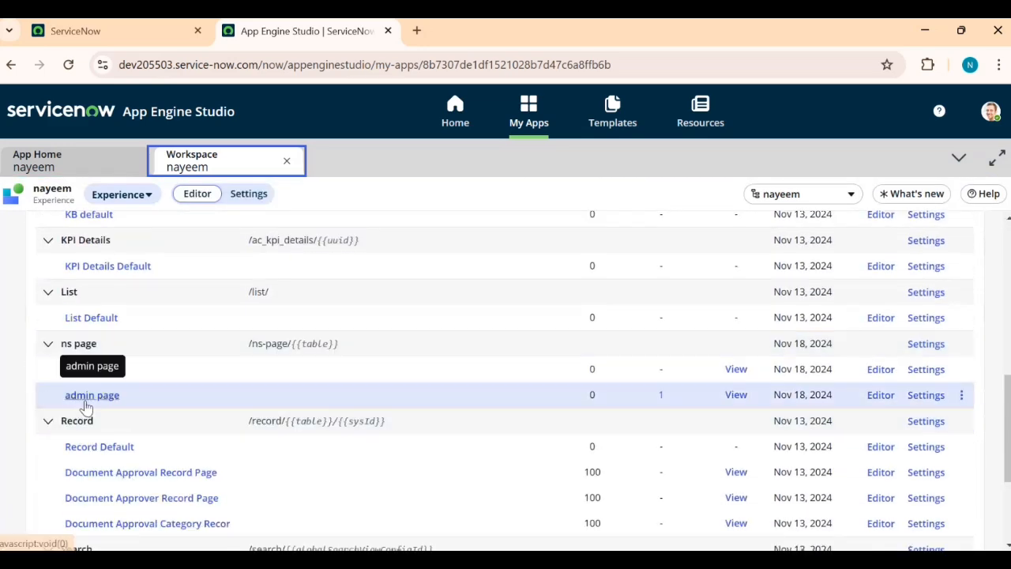
pyautogui.click(88, 396)
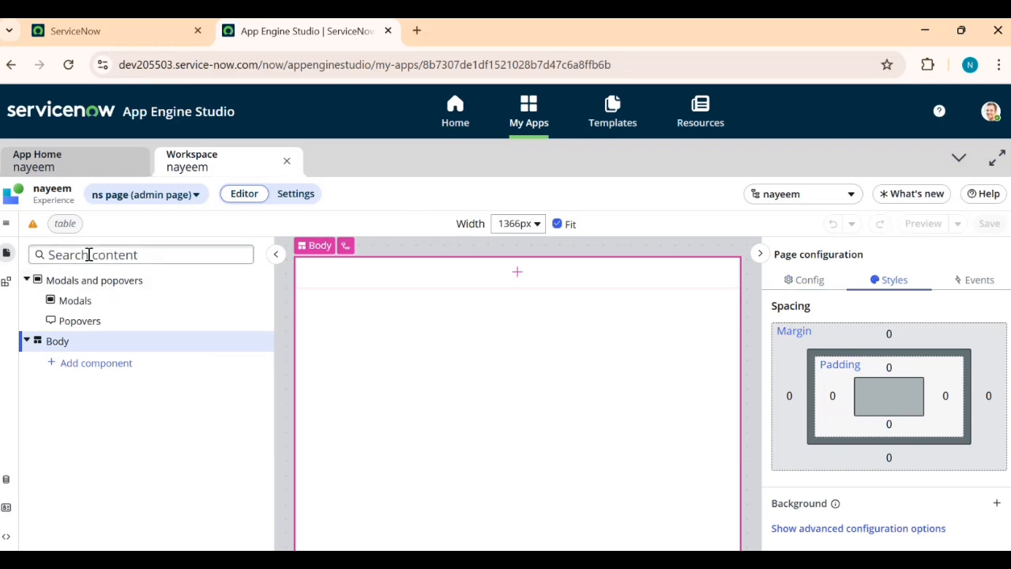
# Search the components for "list" and add a List - Simple component to the page body
pyautogui.click(94, 369)
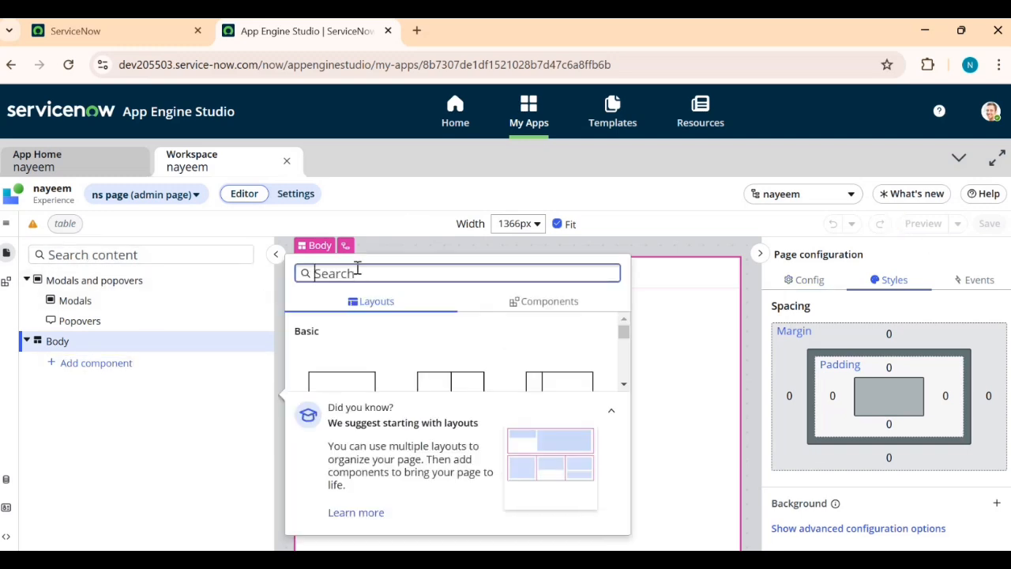
pyautogui.write('l')
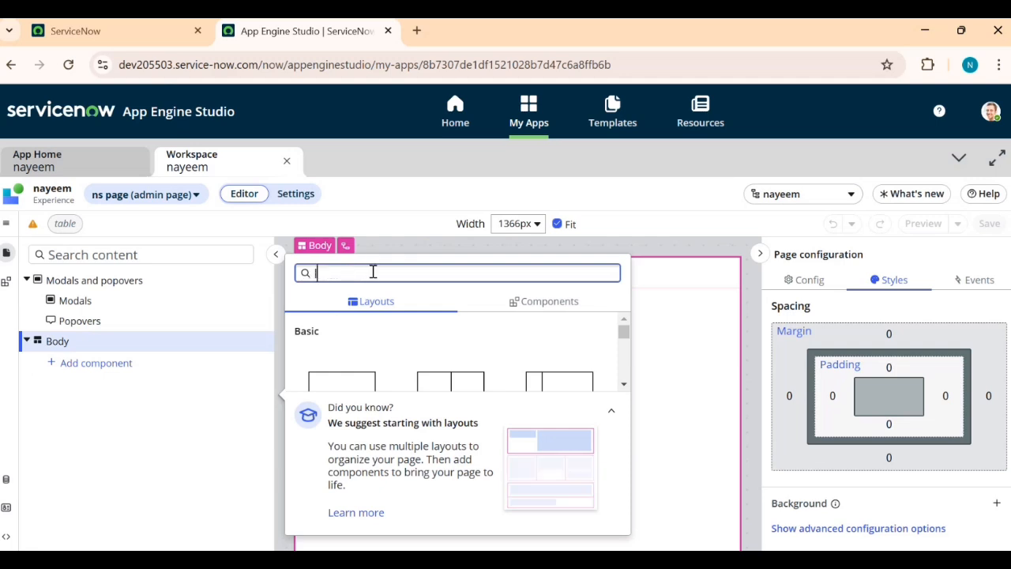
pyautogui.write('ist')
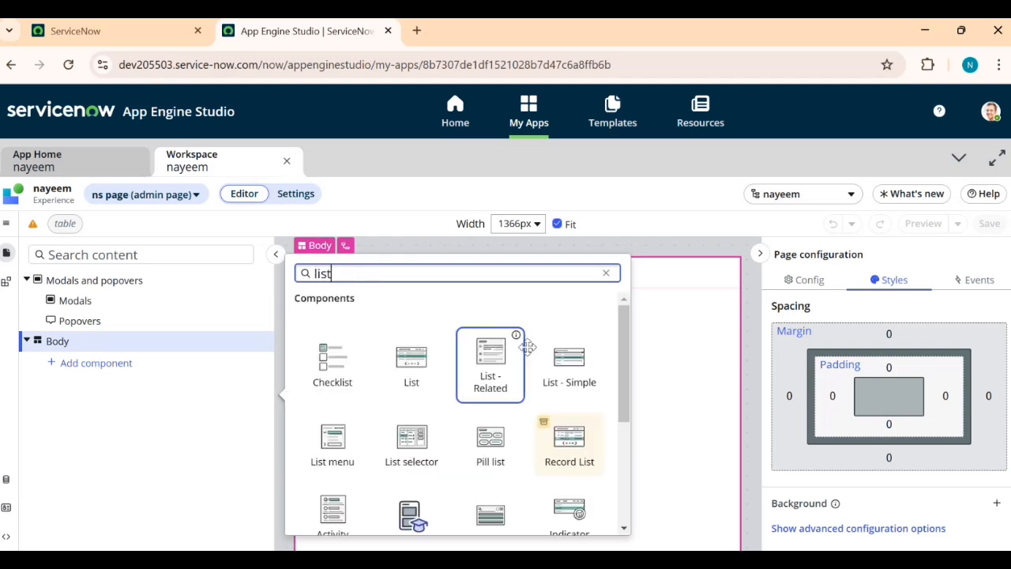
pyautogui.click(560, 360)
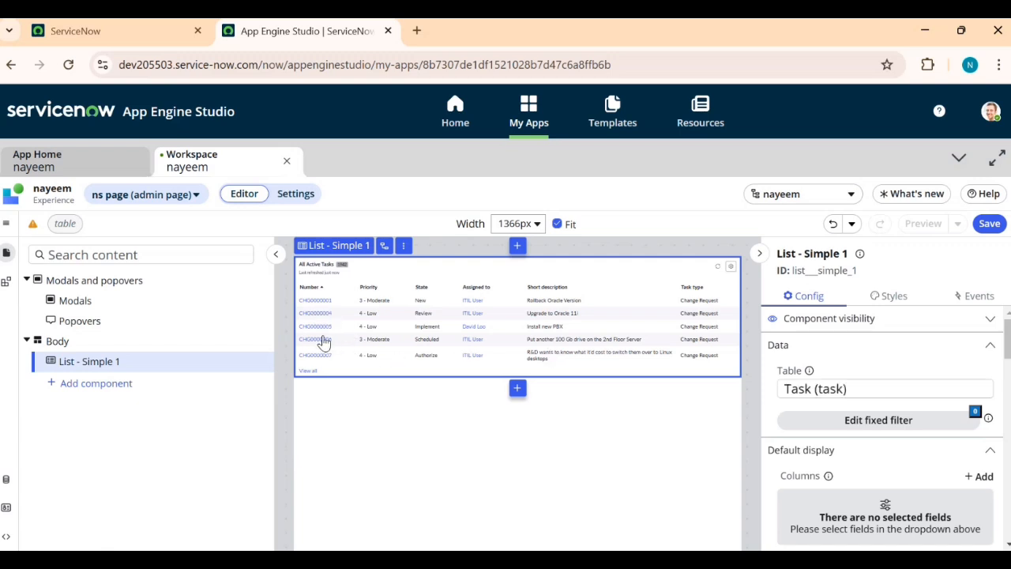
# Set the simple list's data table to Incident
pyautogui.click(825, 388)
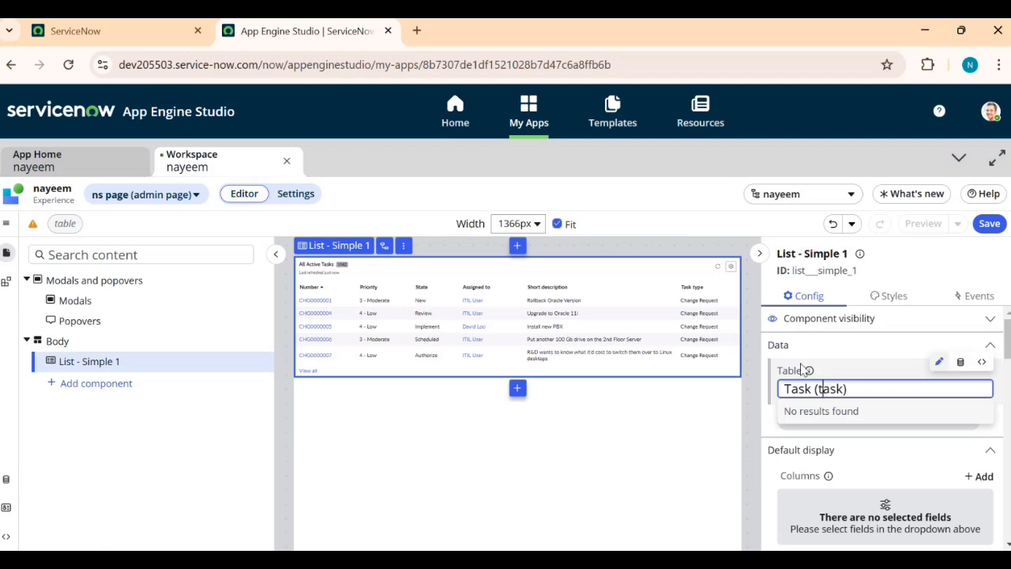
pyautogui.tripleClick(860, 384)
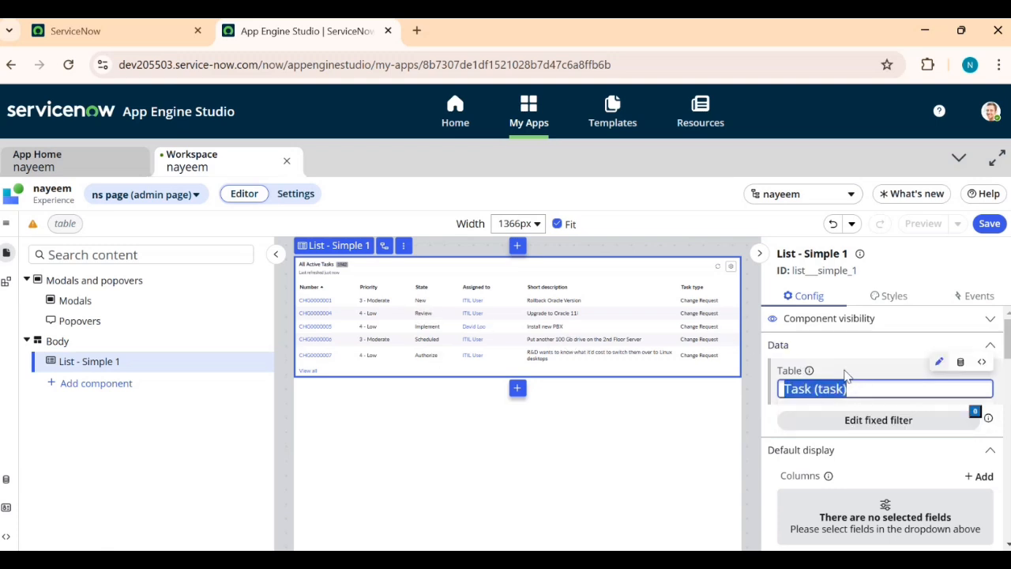
pyautogui.write('incident')
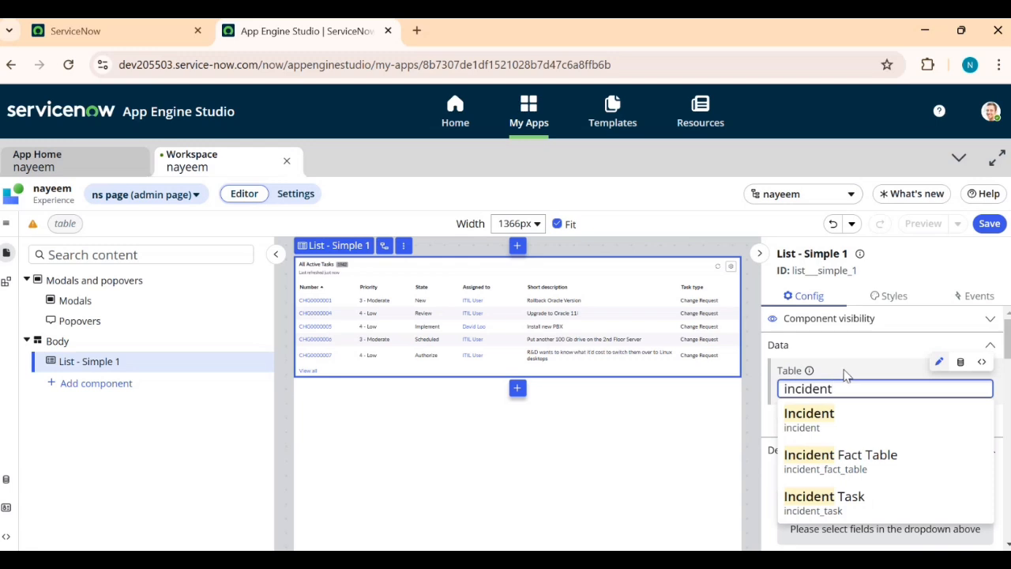
pyautogui.click(820, 425)
pyautogui.click(663, 467)
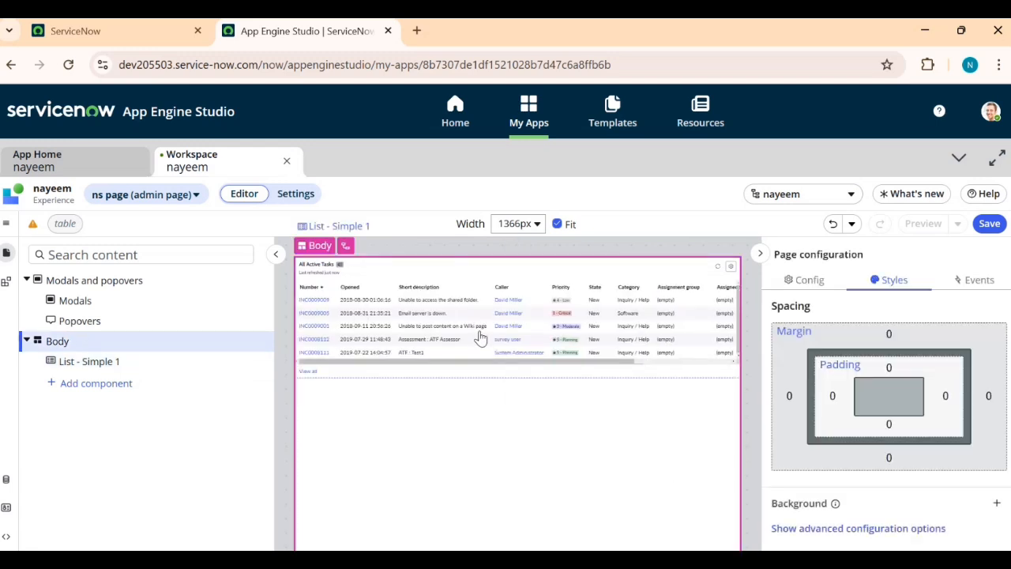
# Apply "problem" as the test value for the page's required table URL parameter
pyautogui.click(630, 325)
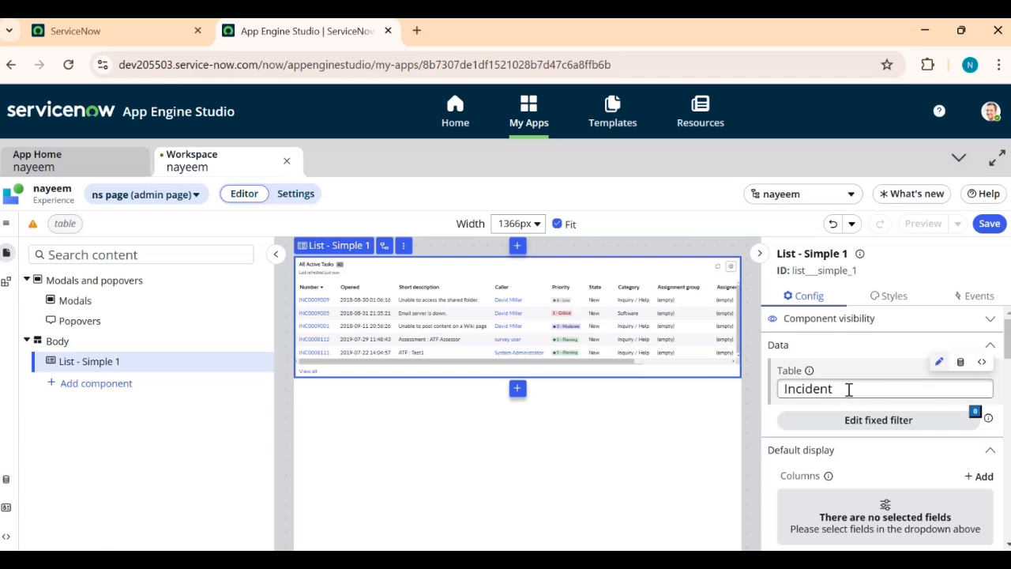
pyautogui.click(32, 229)
pyautogui.click(81, 392)
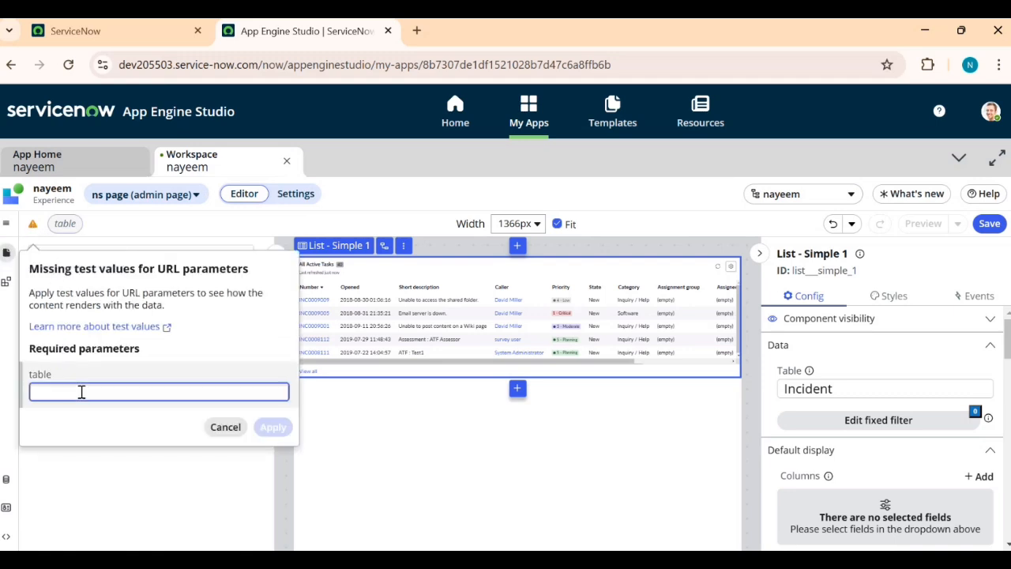
pyautogui.write('problem')
pyautogui.click(127, 424)
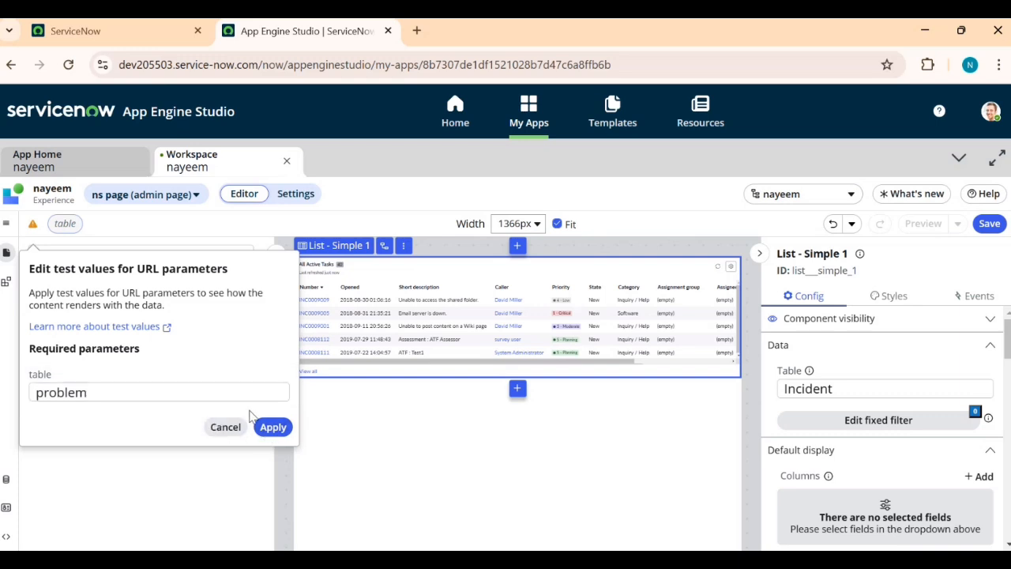
pyautogui.doubleClick(187, 398)
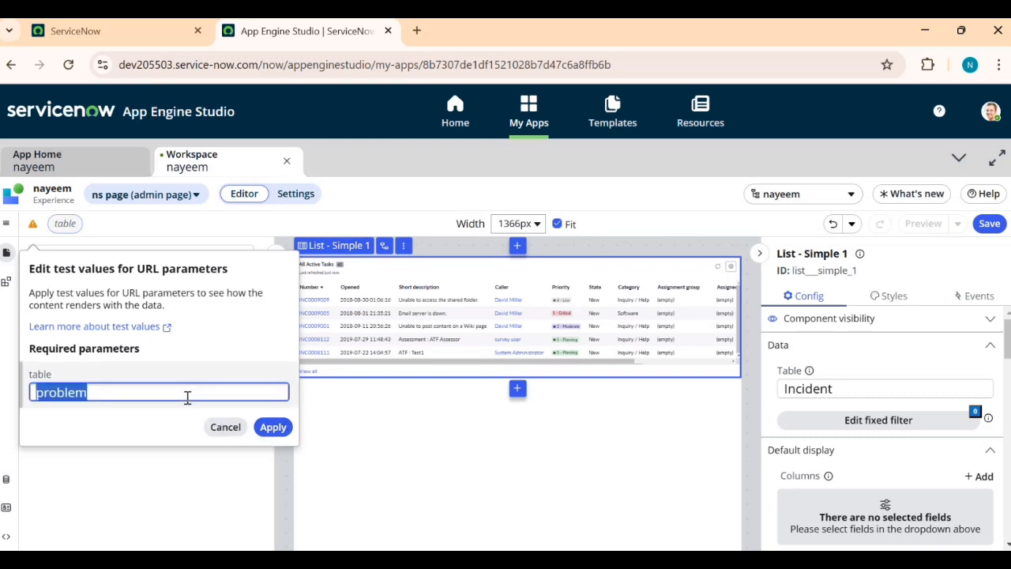
pyautogui.click(272, 431)
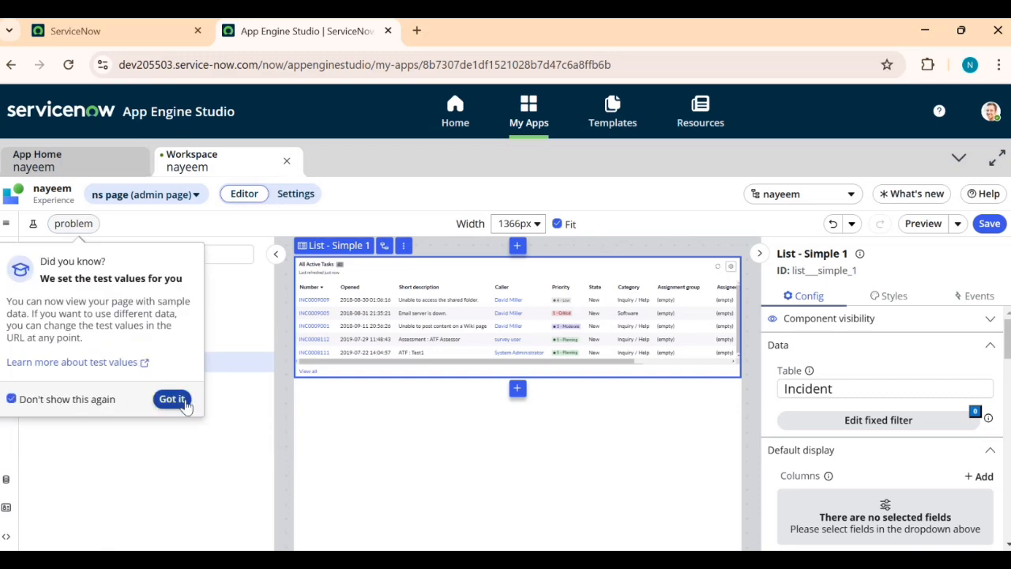
pyautogui.click(171, 398)
pyautogui.moveTo(829, 385)
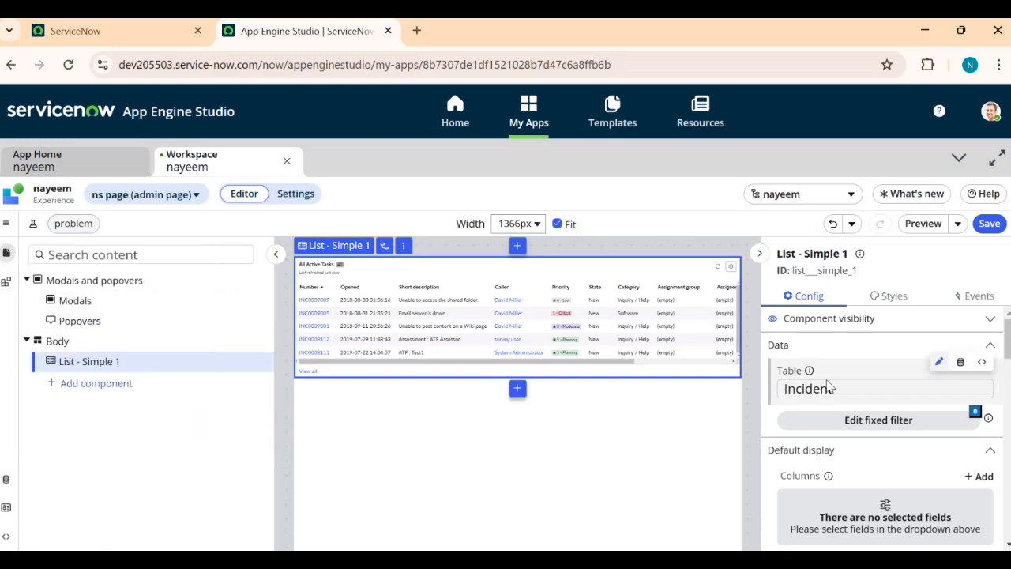
pyautogui.click(960, 370)
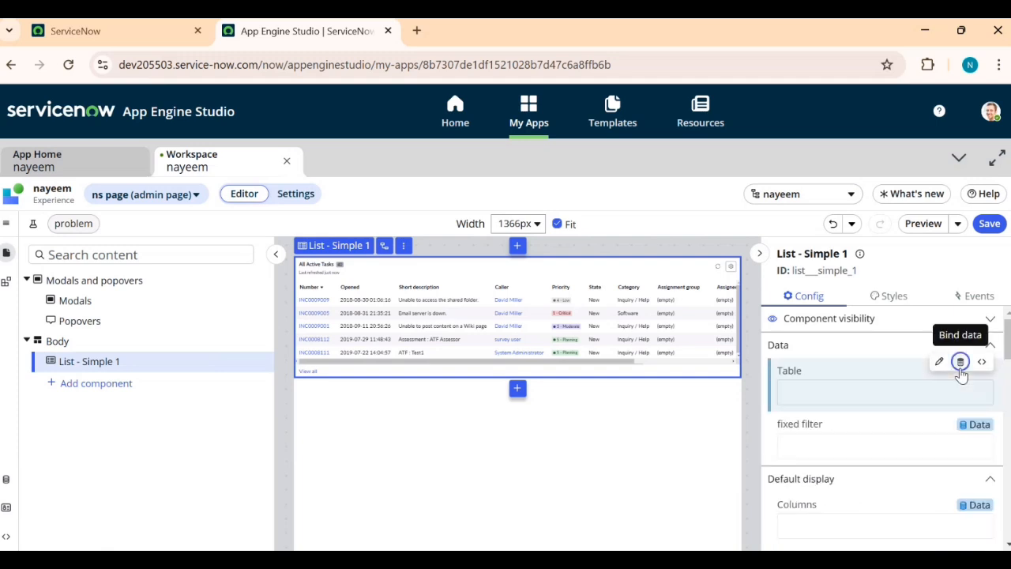
pyautogui.click(840, 395)
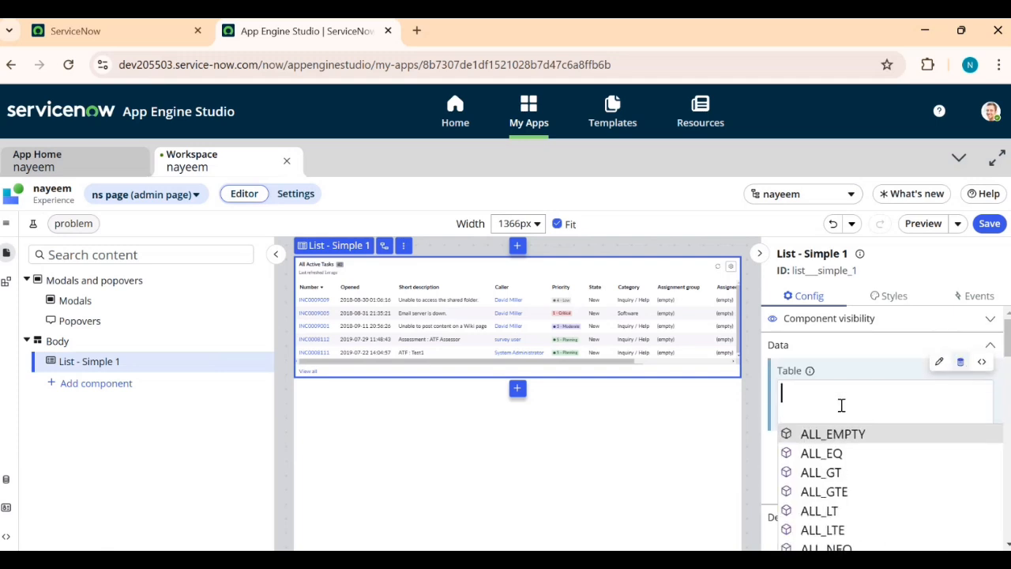
pyautogui.write('c')
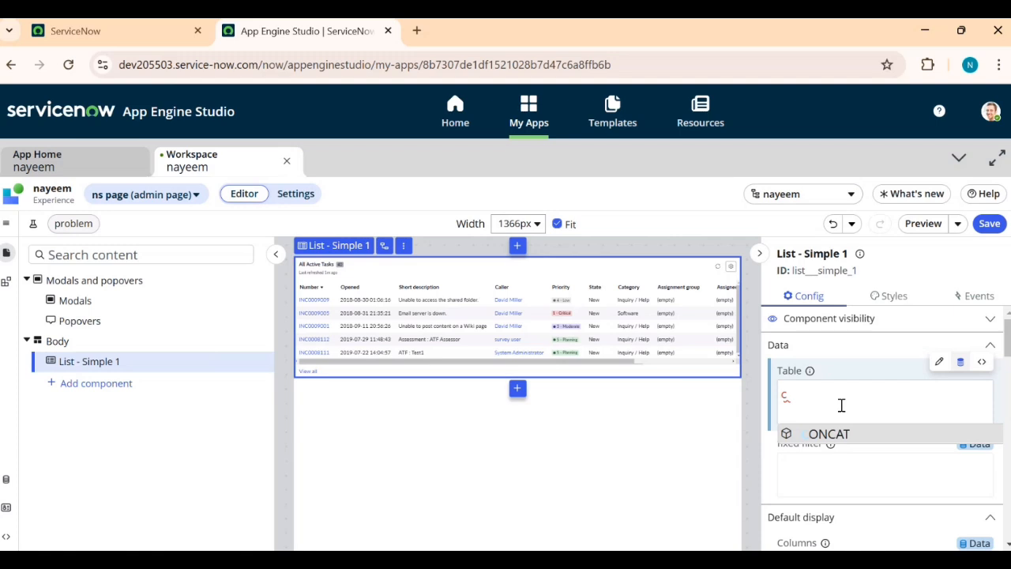
pyautogui.press('BackSpace')
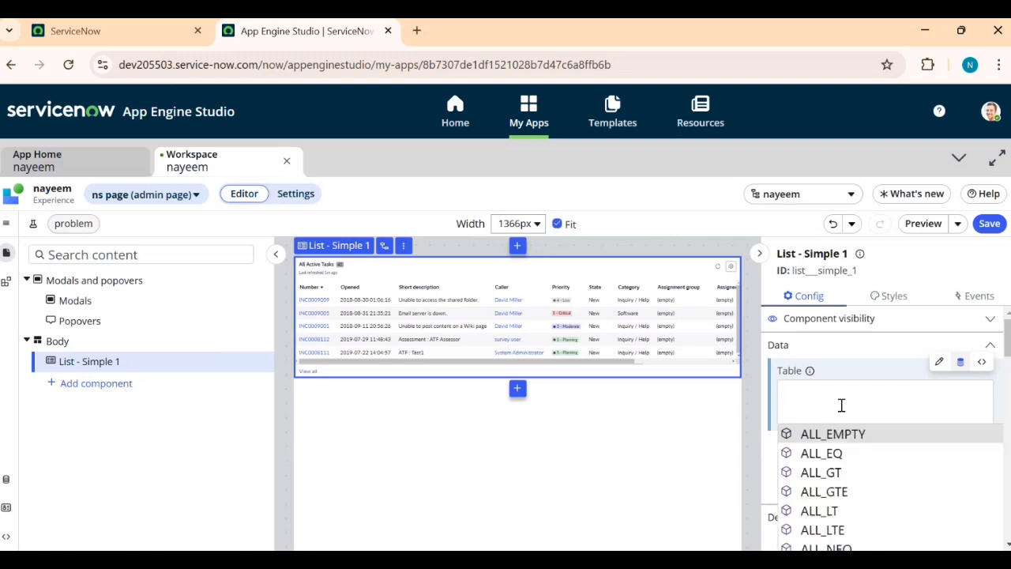
pyautogui.write('@')
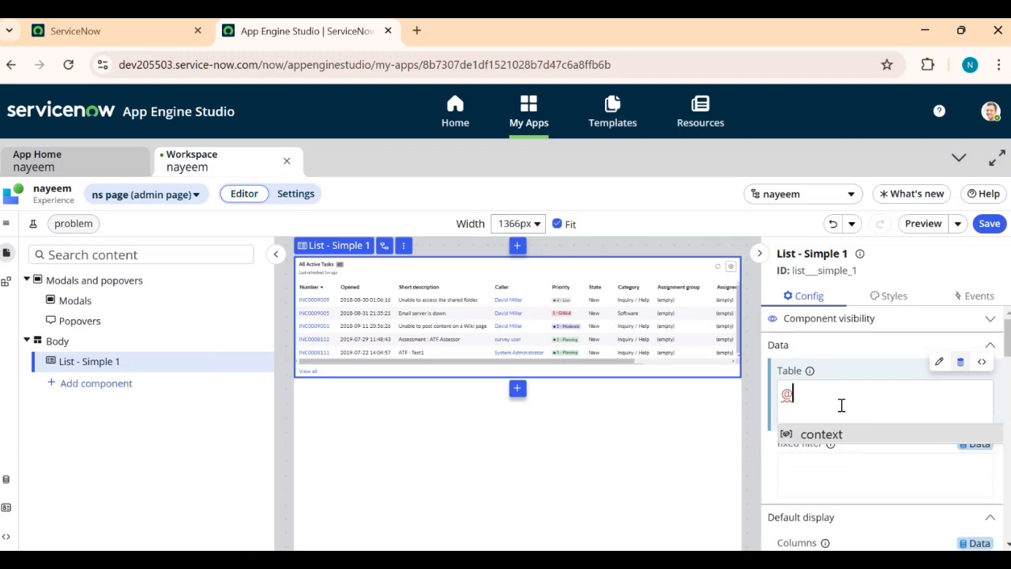
pyautogui.press('Return')
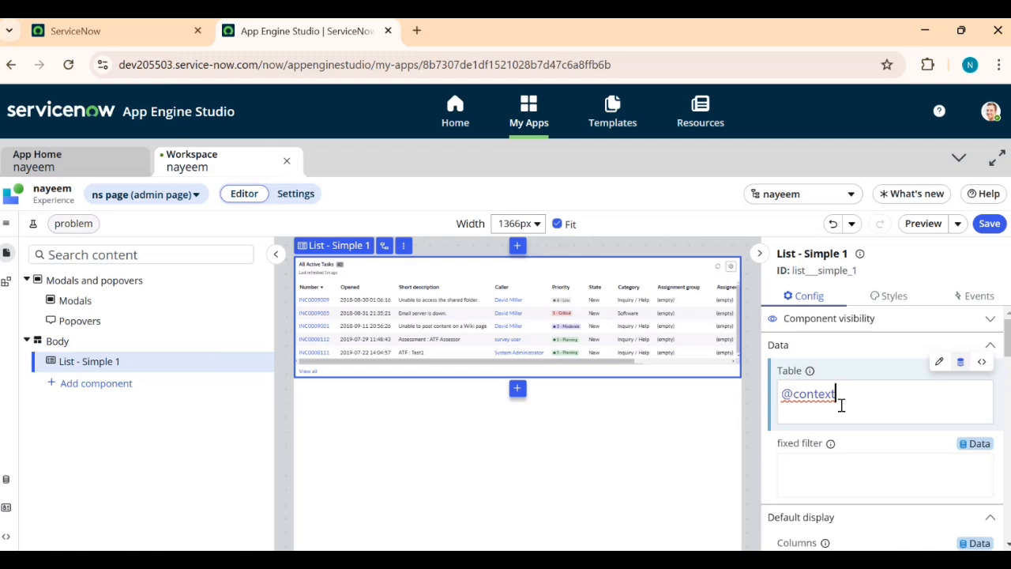
pyautogui.write('.')
pyautogui.press('Down')
pyautogui.press('Return')
pyautogui.write('.')
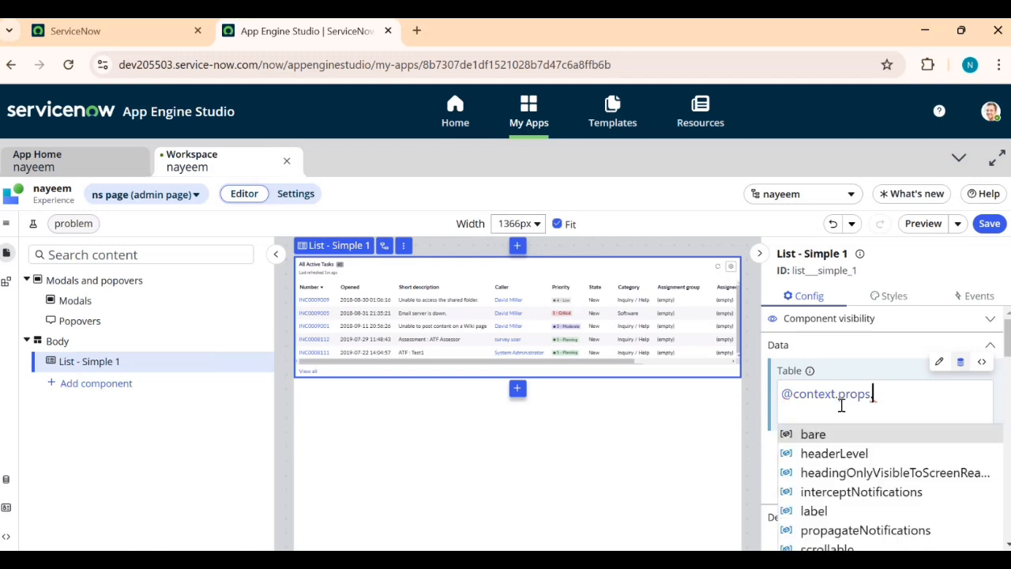
pyautogui.write('t')
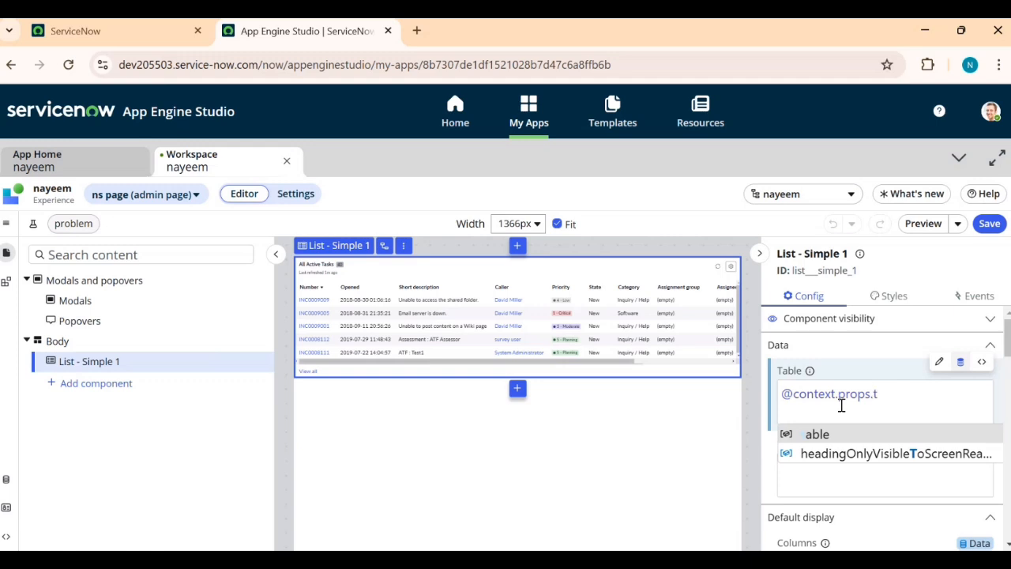
pyautogui.press('BackSpace')
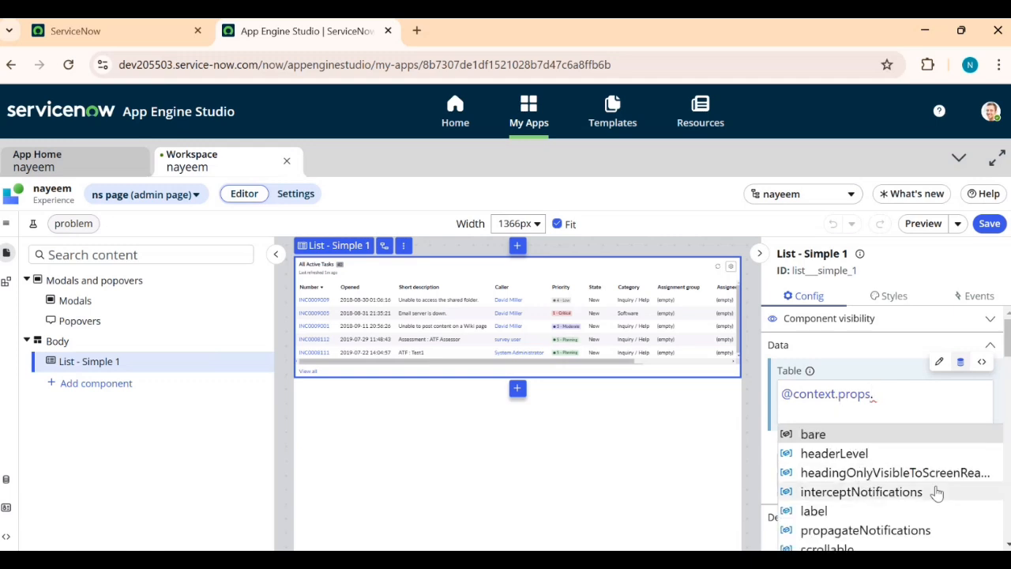
pyautogui.scroll(-3, 932, 490)
pyautogui.click(812, 409)
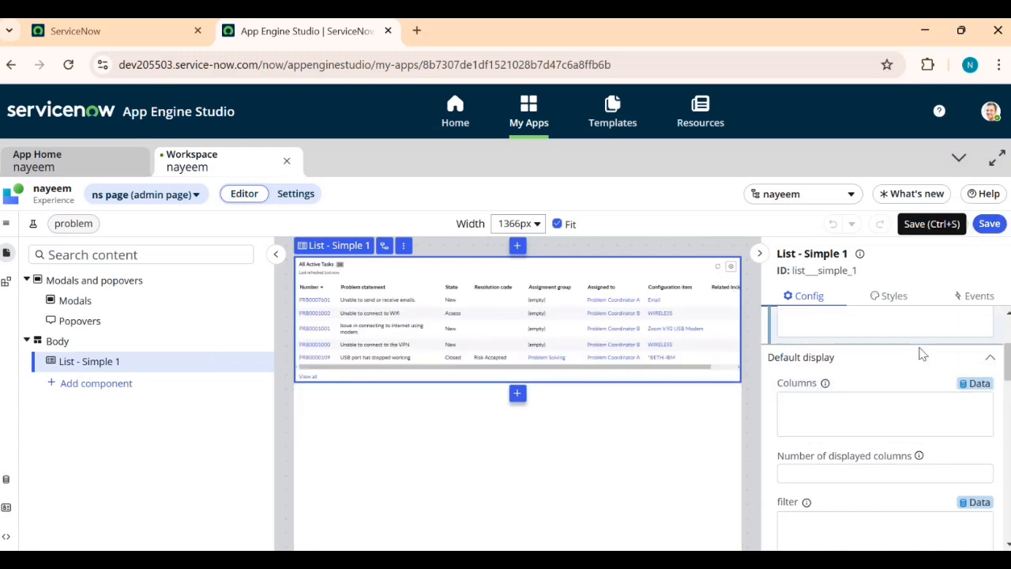
pyautogui.scroll(3, 913, 395)
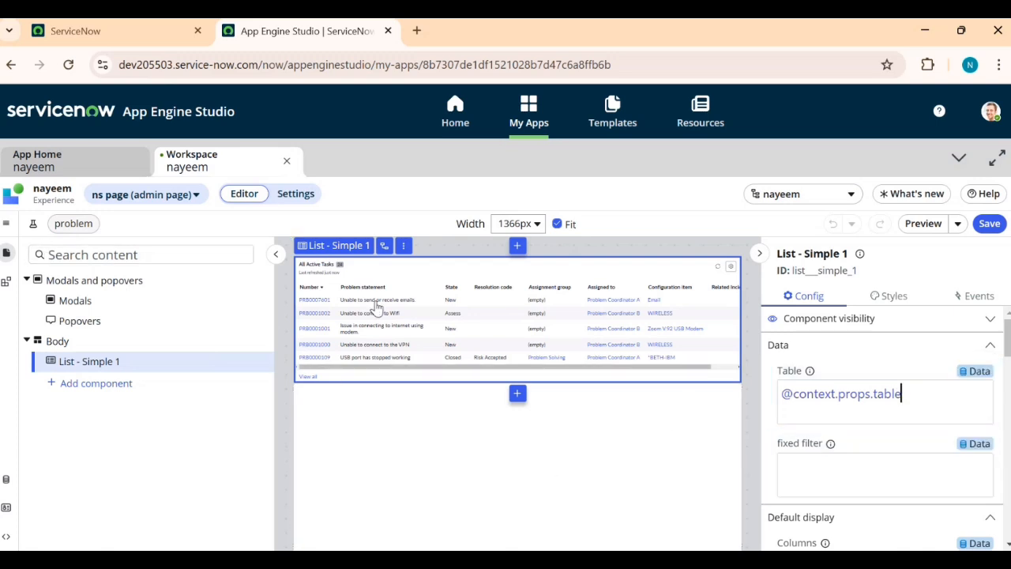
pyautogui.click(989, 225)
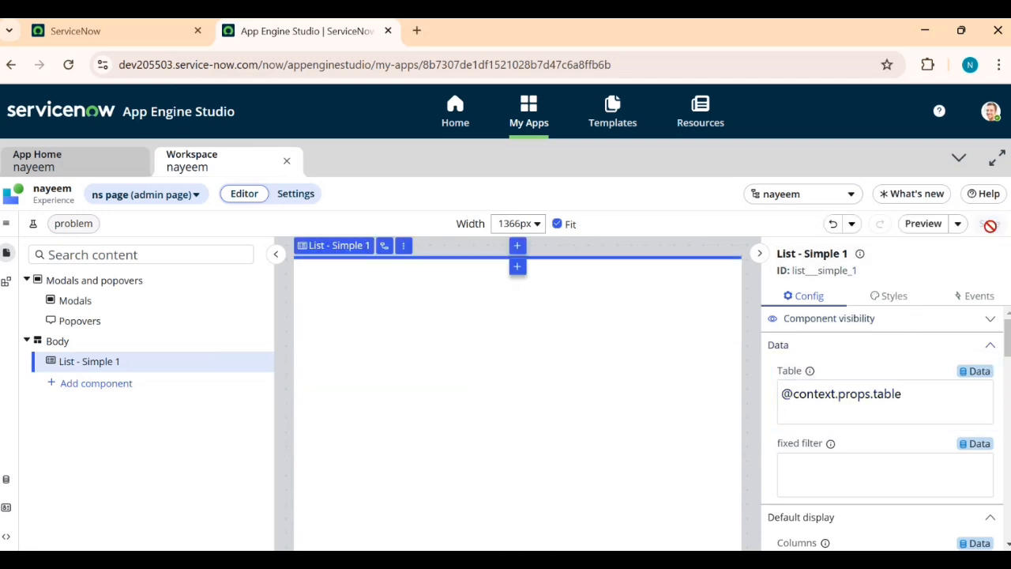
# Preview the "admin page" variant and open its URL path to test which variant loads
pyautogui.click(923, 227)
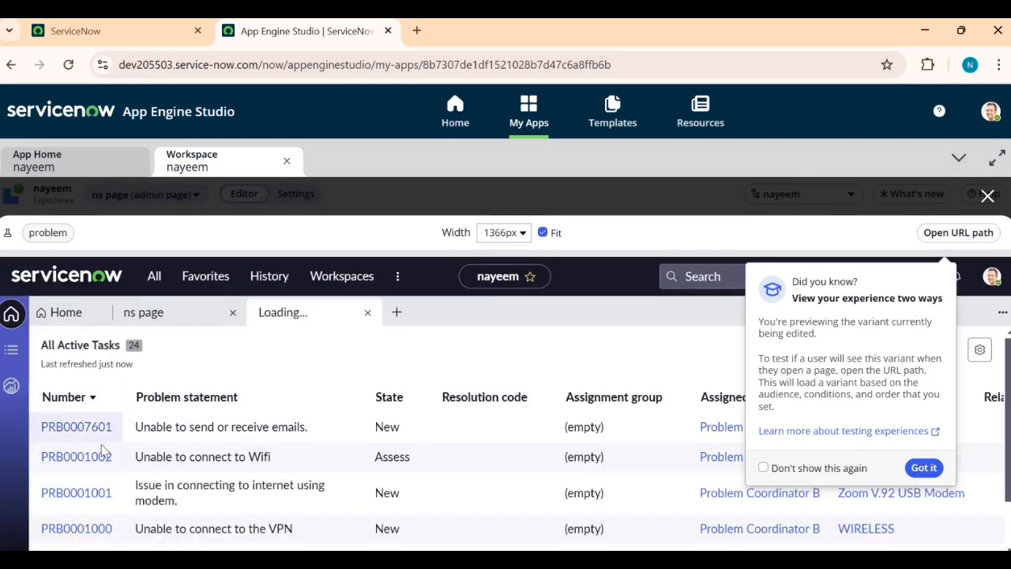
pyautogui.click(958, 233)
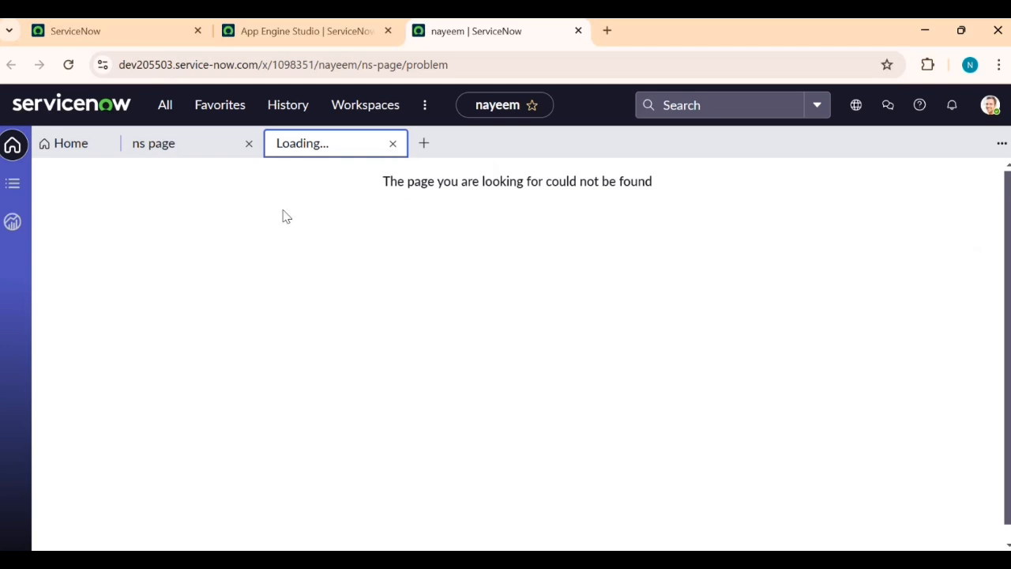
# Return to the App Engine Studio preview, dismiss the tip and examine the records in the previewed list
pyautogui.click(318, 25)
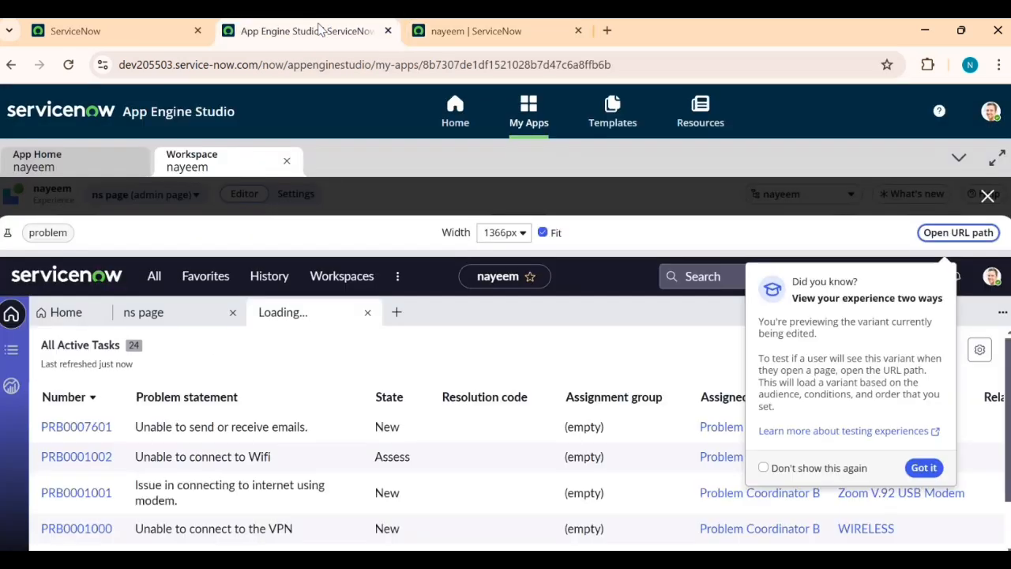
pyautogui.click(926, 468)
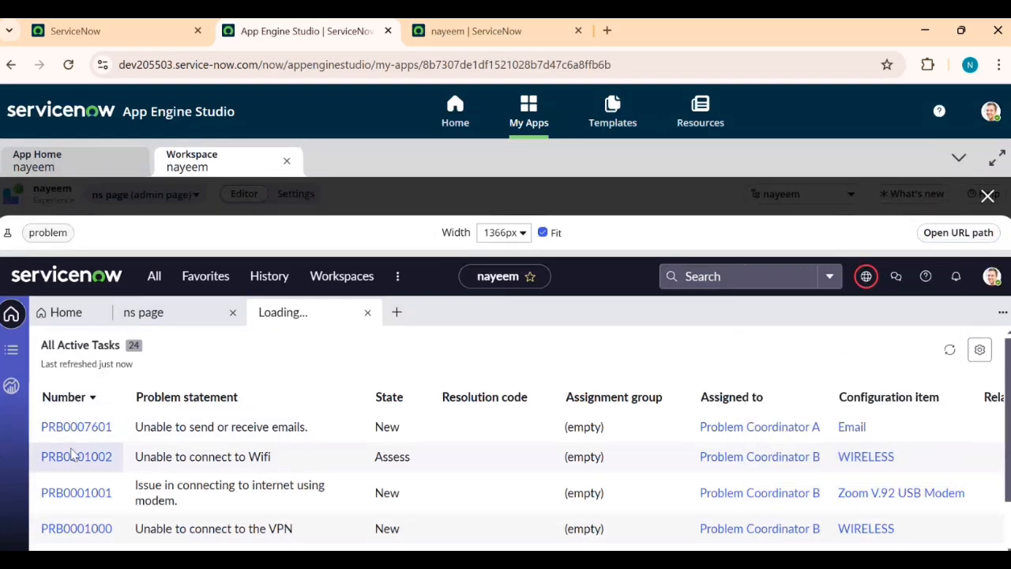
pyautogui.scroll(-1, 150, 466)
pyautogui.scroll(1, 56, 467)
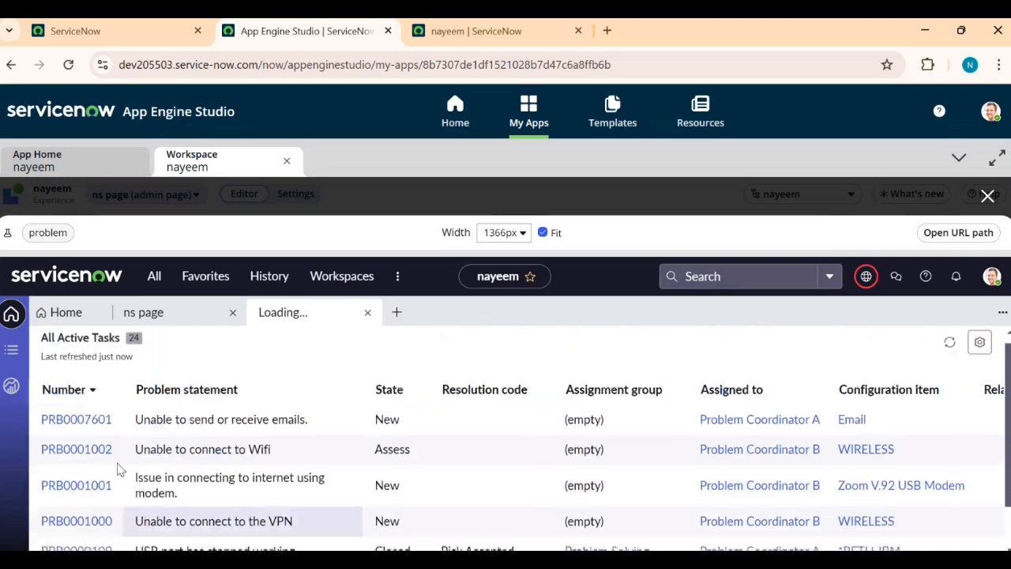